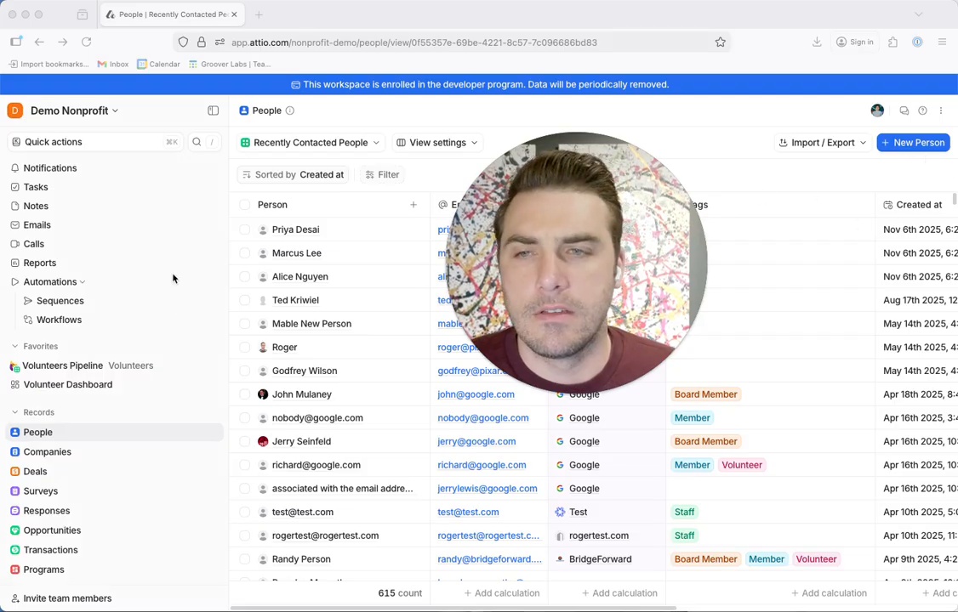
Step: View the Volunteers list and the Donors list
scroll(173, 278, "down", 5)
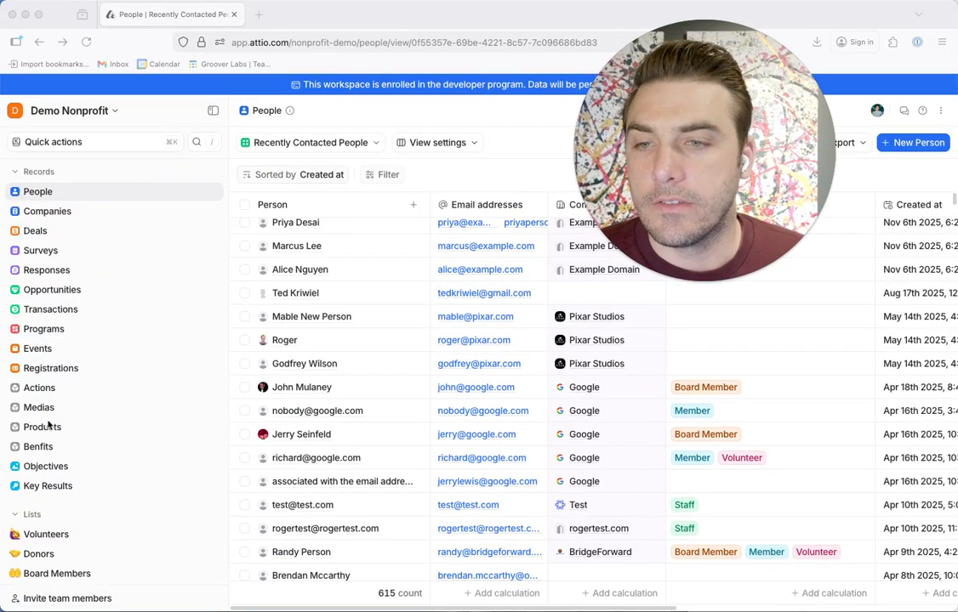
left_click(42, 535)
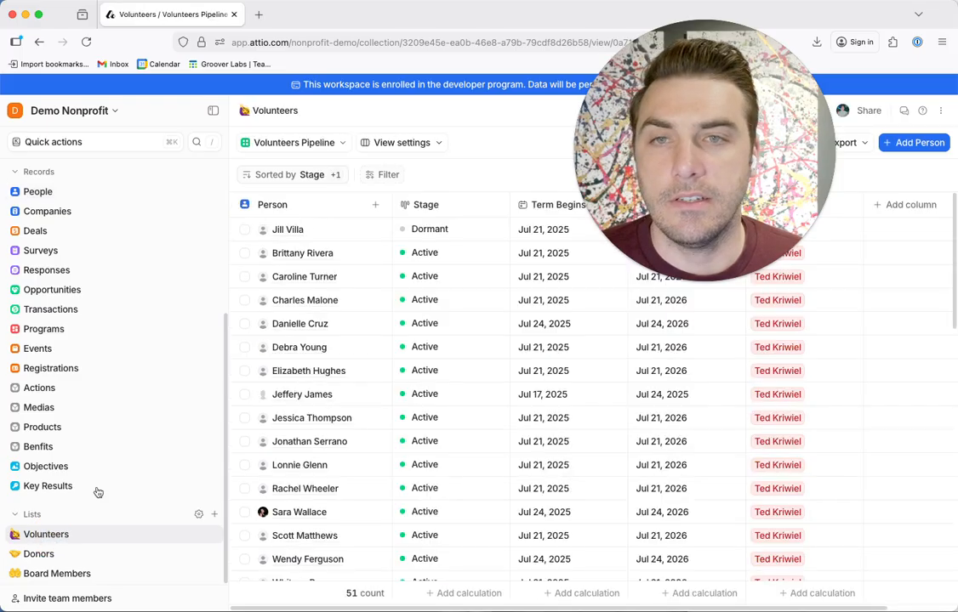
left_click_drag(709, 169, 714, 380)
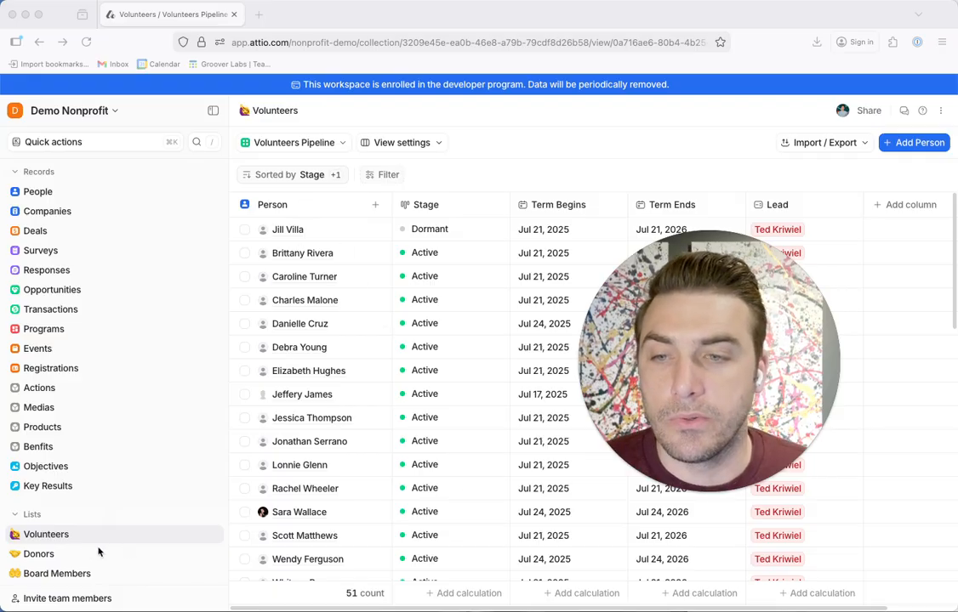
left_click(38, 554)
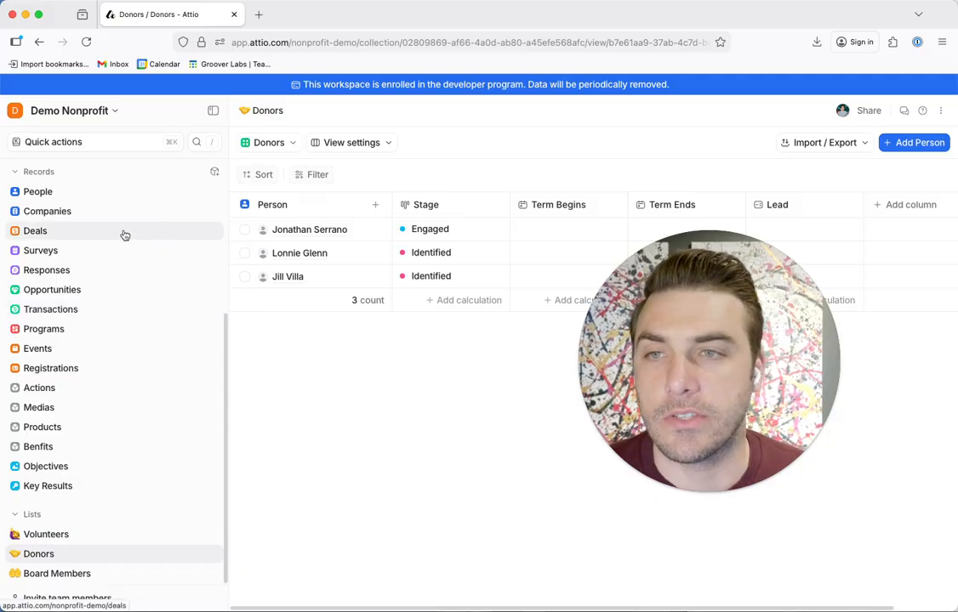
Step: Open the People records and look through the saved views available for them
left_click(87, 192)
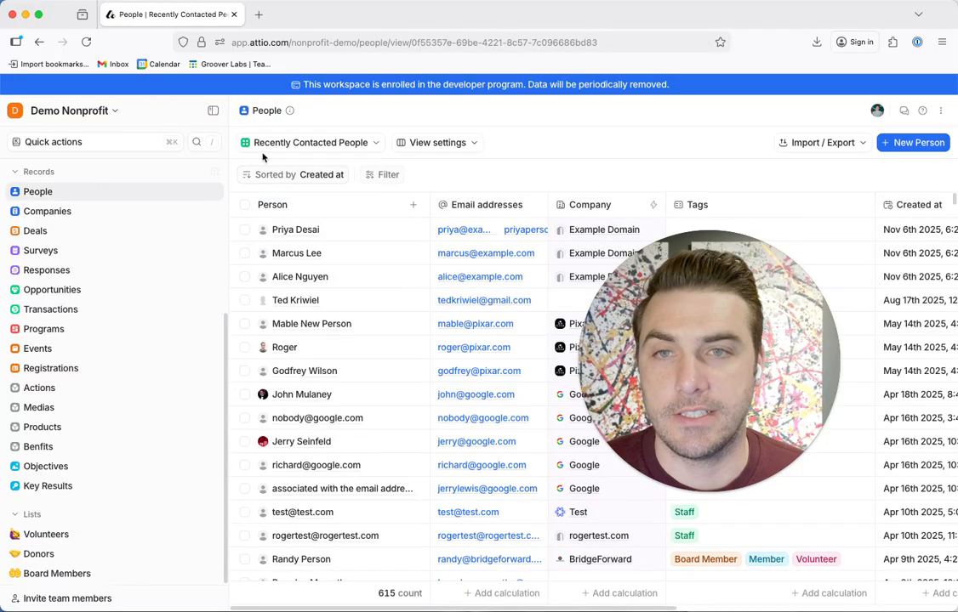
left_click(319, 144)
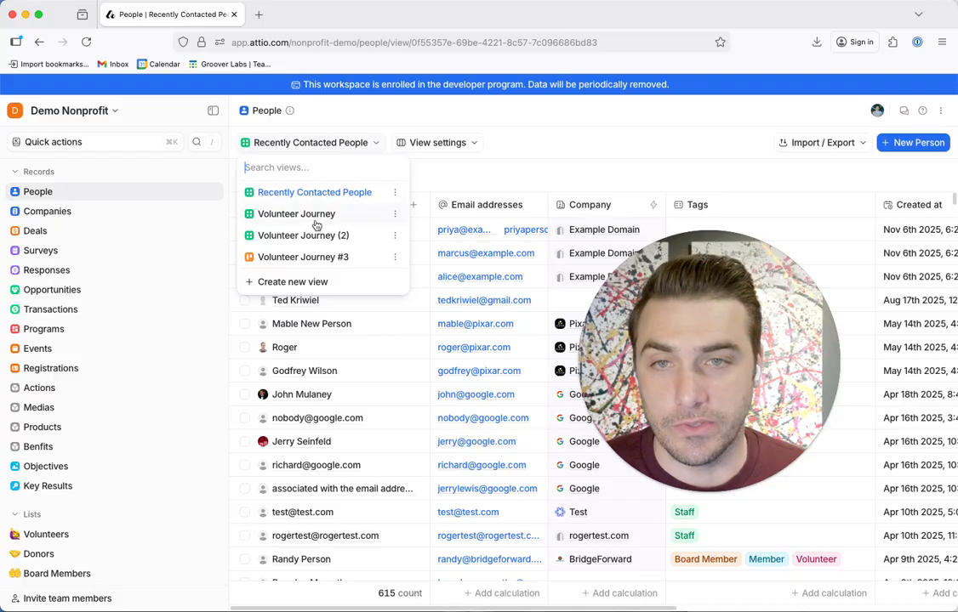
left_click(360, 146)
left_click(317, 140)
left_click(407, 169)
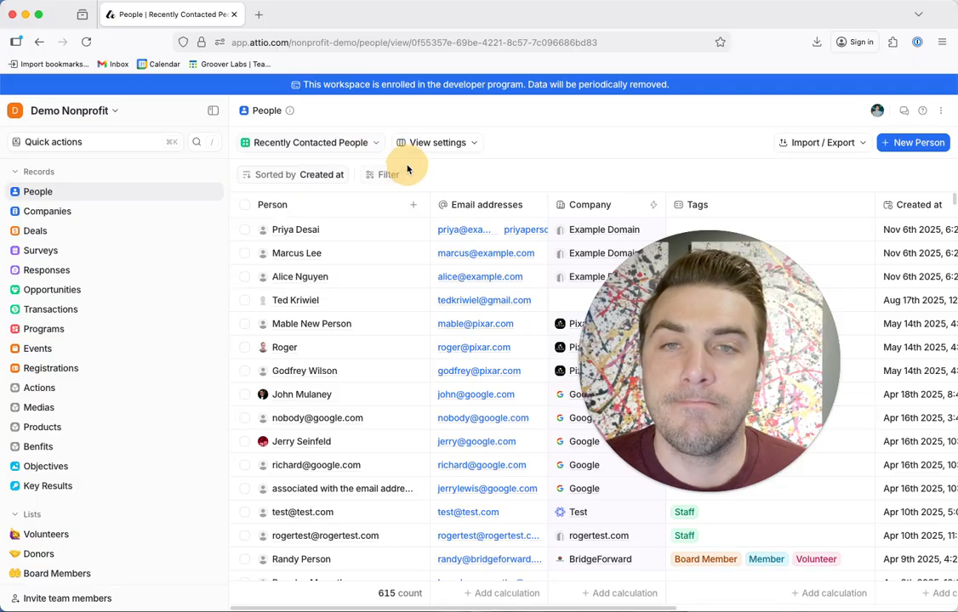
Step: Filter the people records to those whose Volunteer Stages is Identified
left_click(393, 176)
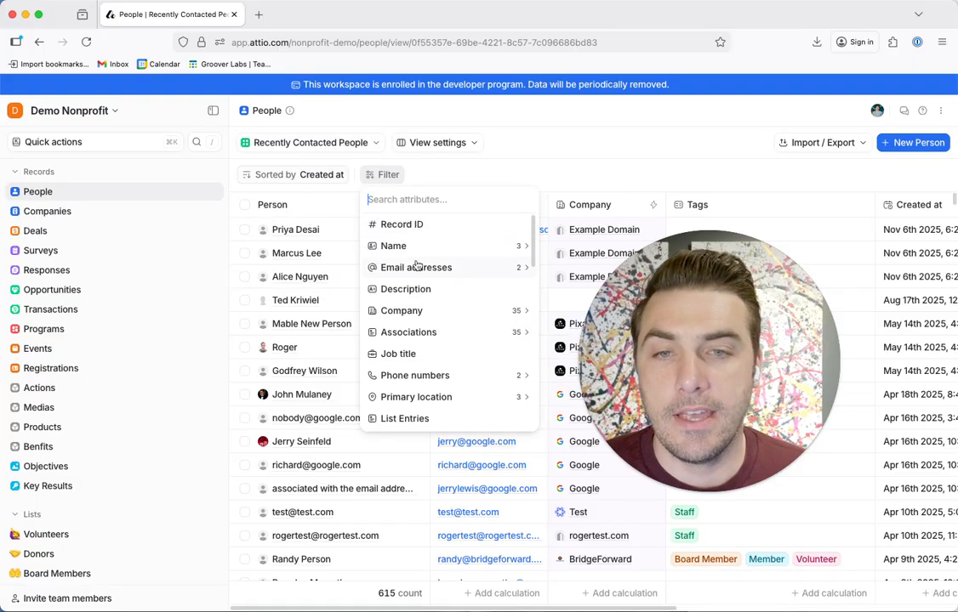
type("tag")
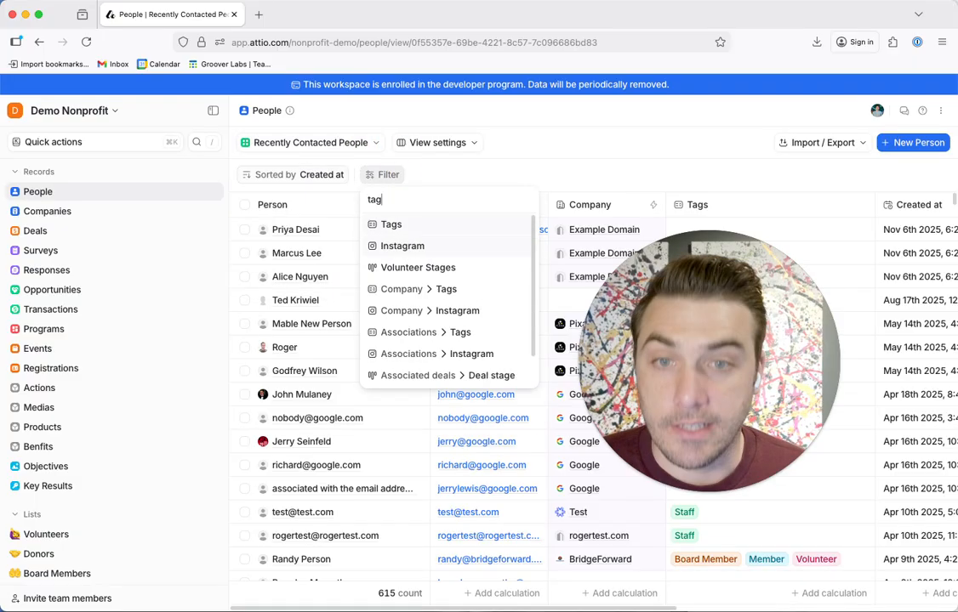
left_click(393, 223)
left_click(387, 175)
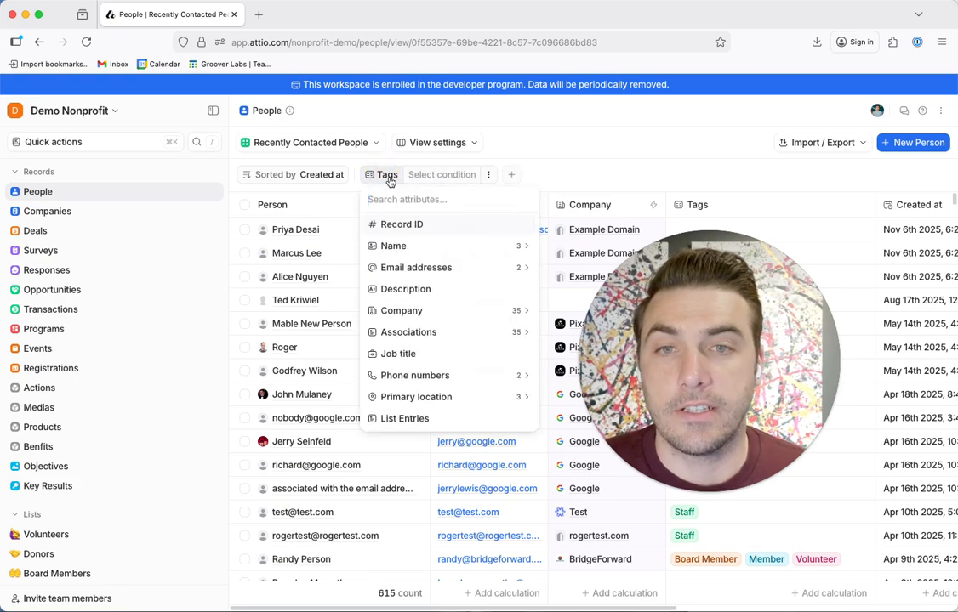
type("vol")
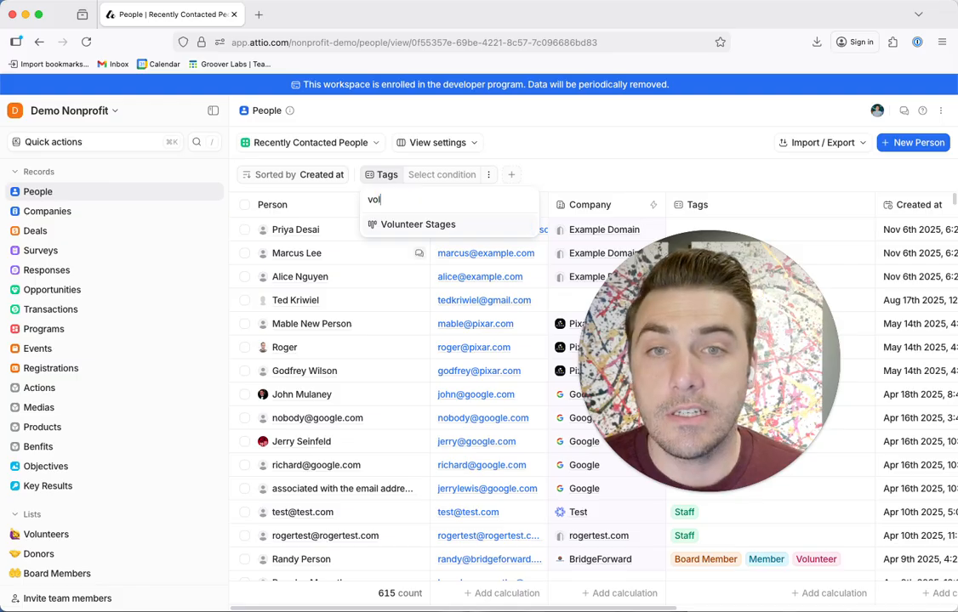
left_click(438, 226)
left_click(477, 174)
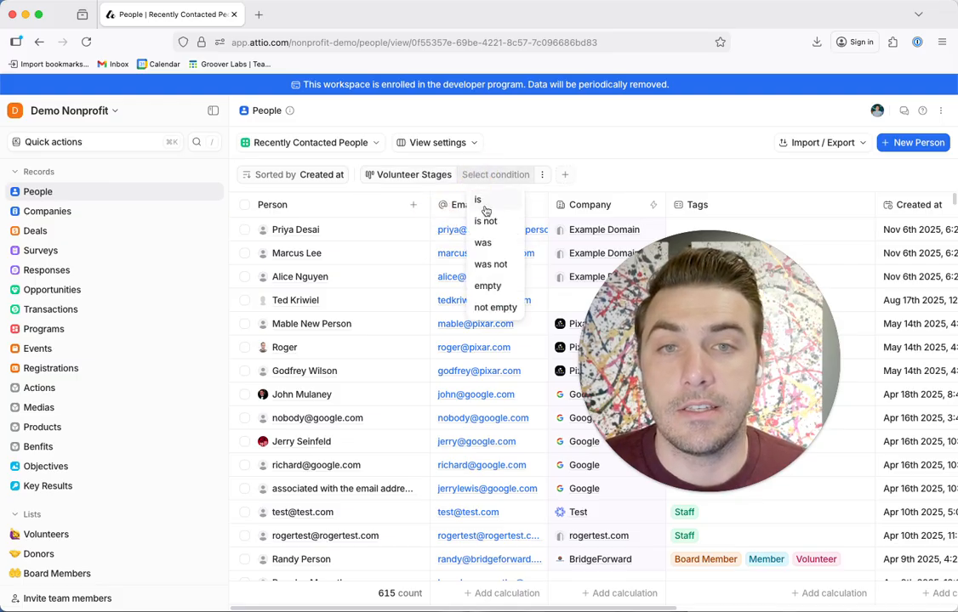
left_click(481, 199)
left_click(514, 228)
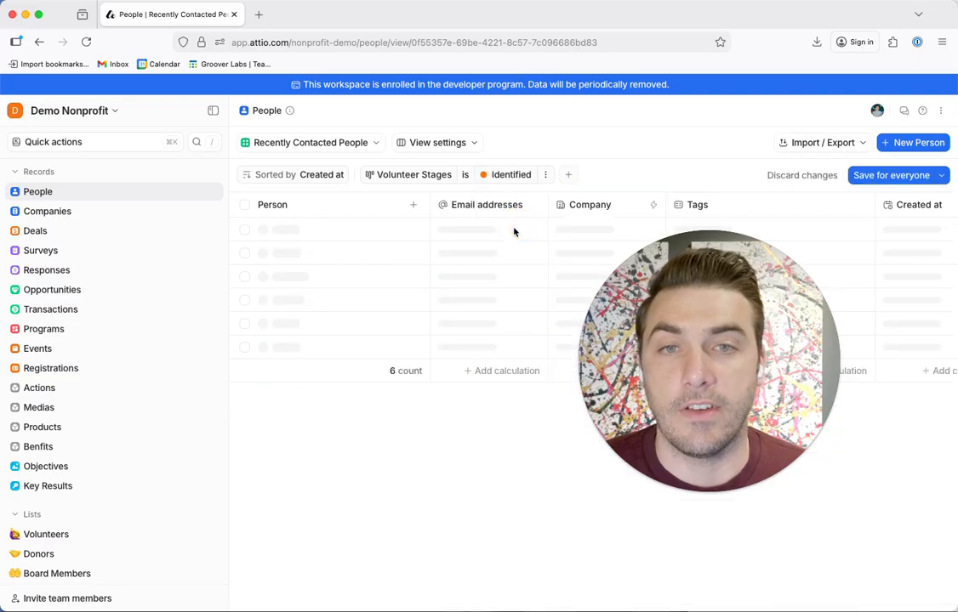
mouse_move(335, 251)
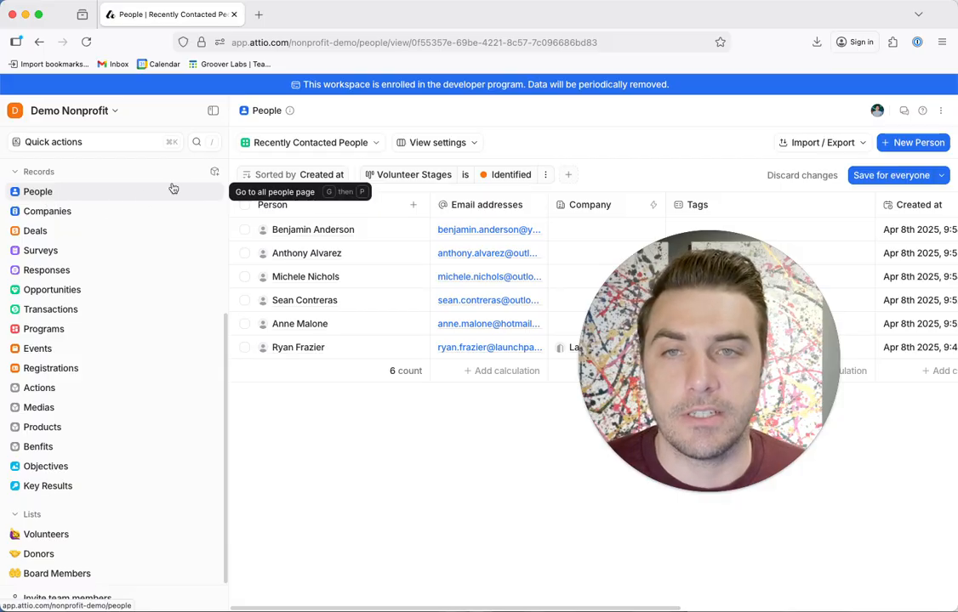
Step: Compare the Volunteers list with the unfiltered People records, ending on the Volunteers list
left_click(56, 536)
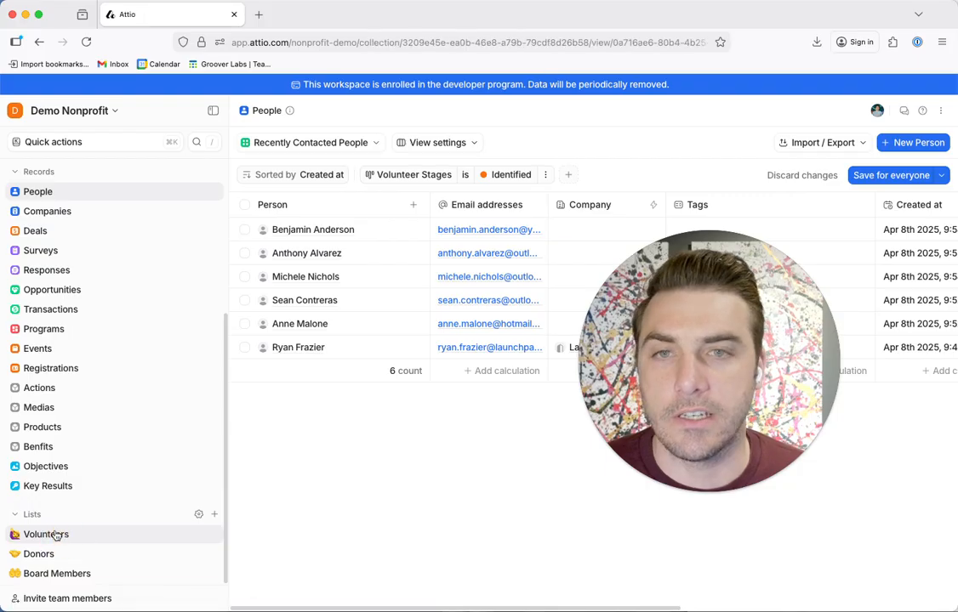
left_click_drag(671, 321, 301, 365)
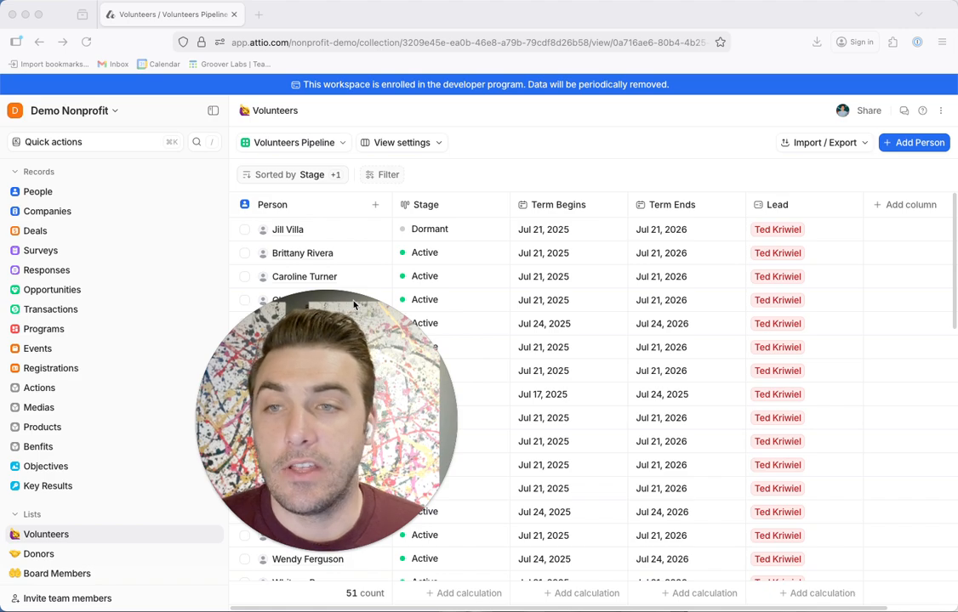
left_click(41, 191)
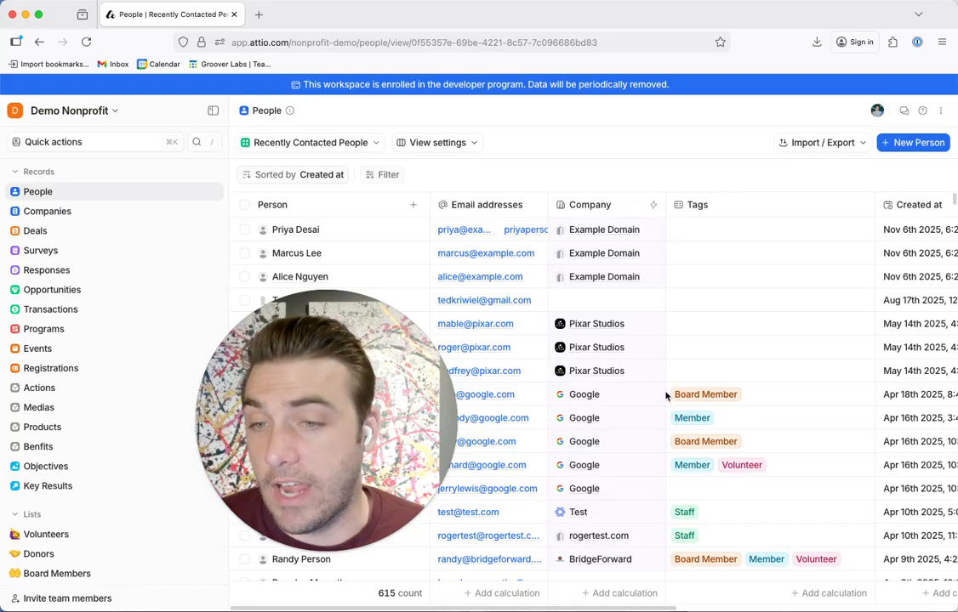
left_click(69, 544)
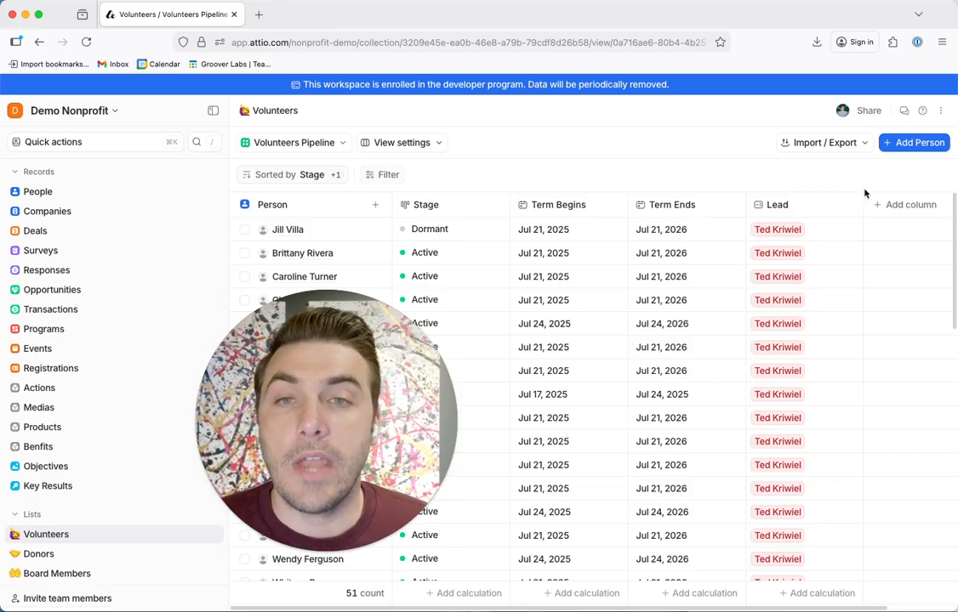
left_click(910, 205)
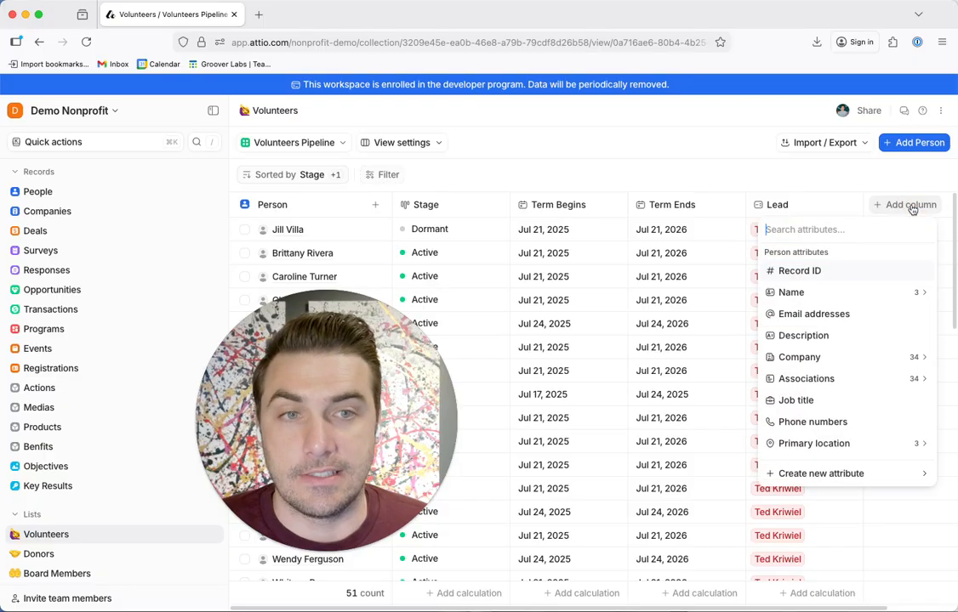
scroll(871, 322, "down", 1)
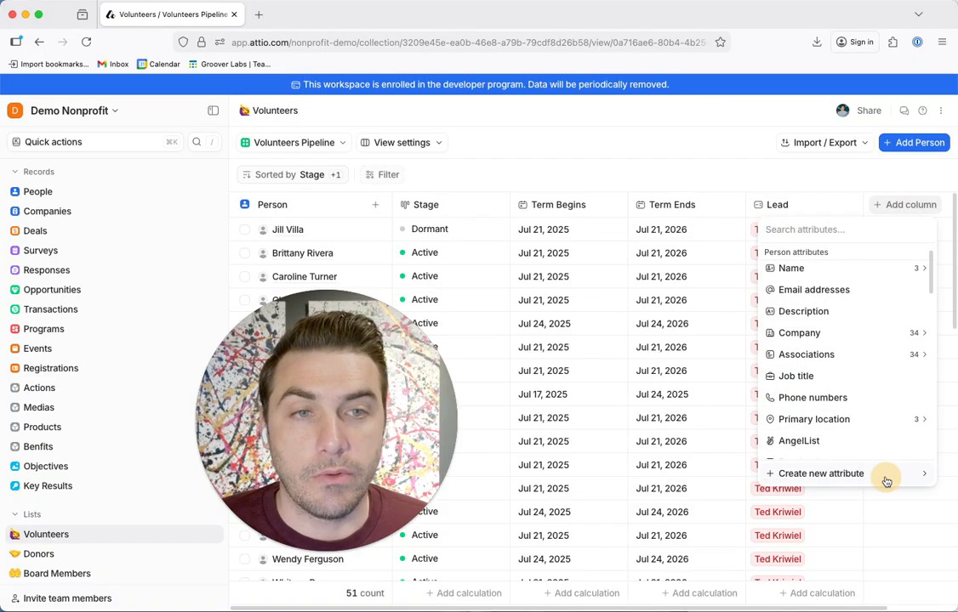
left_click(850, 473)
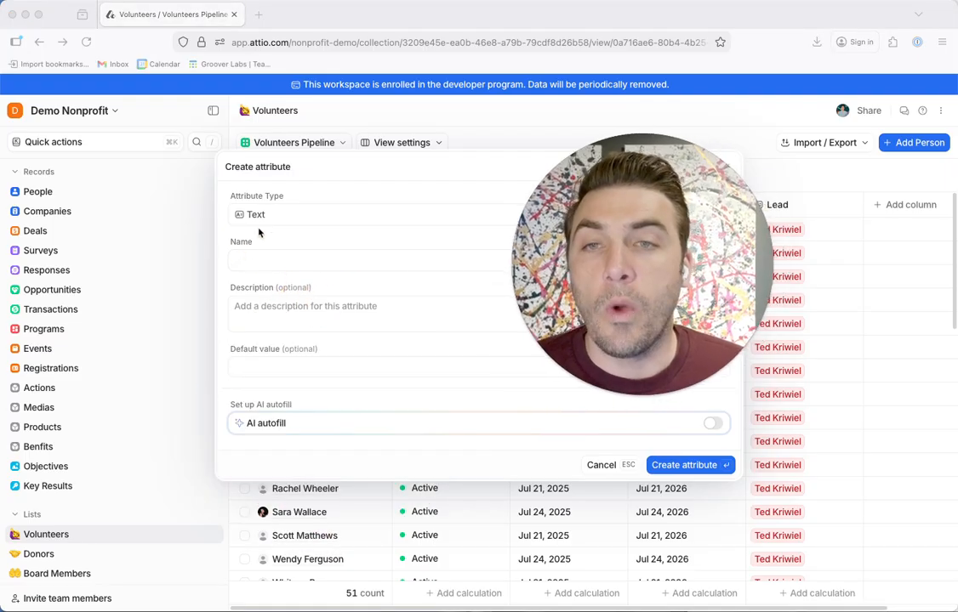
left_click(260, 267)
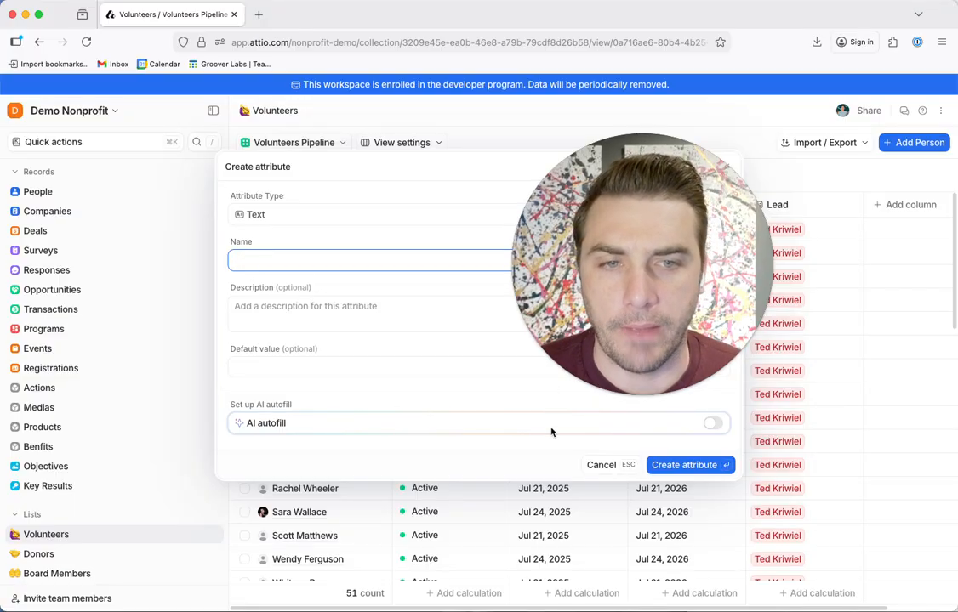
left_click(603, 466)
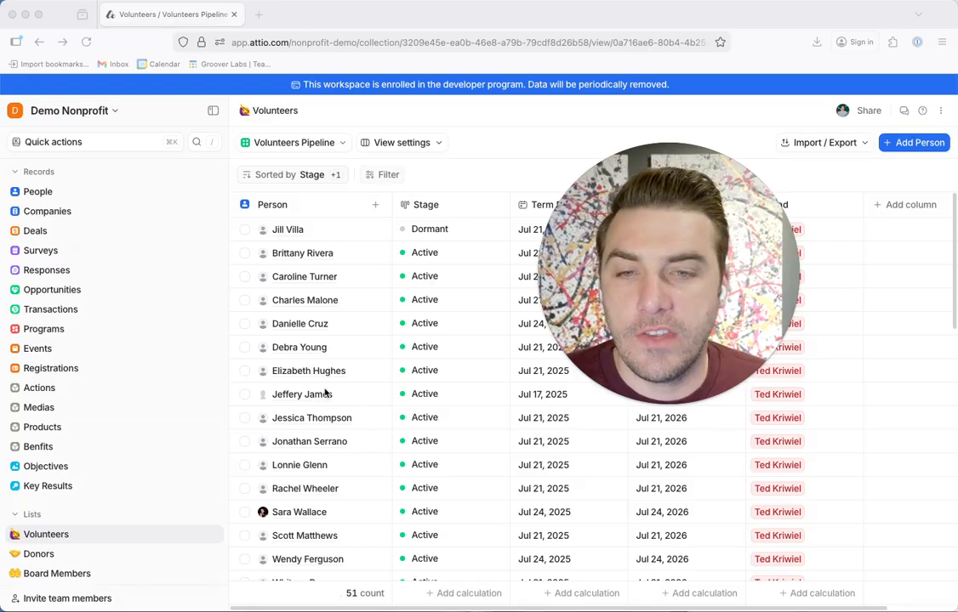
Step: View the Donors list and the Board Members list
left_click(90, 554)
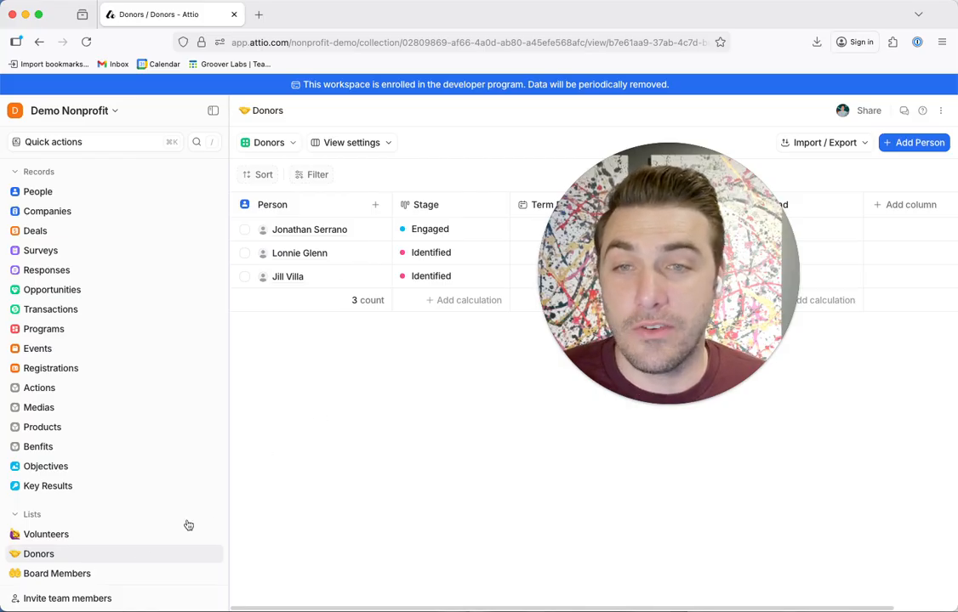
left_click(77, 573)
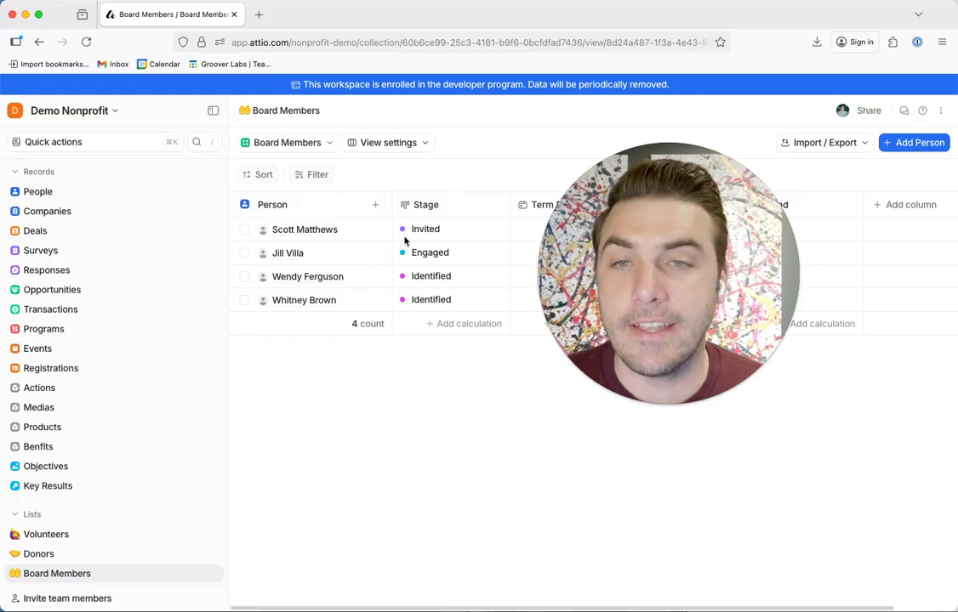
Step: Open the record of the board member in the Engaged stage and examine its Board Members, Donors and Volunteers list entries
mouse_move(293, 252)
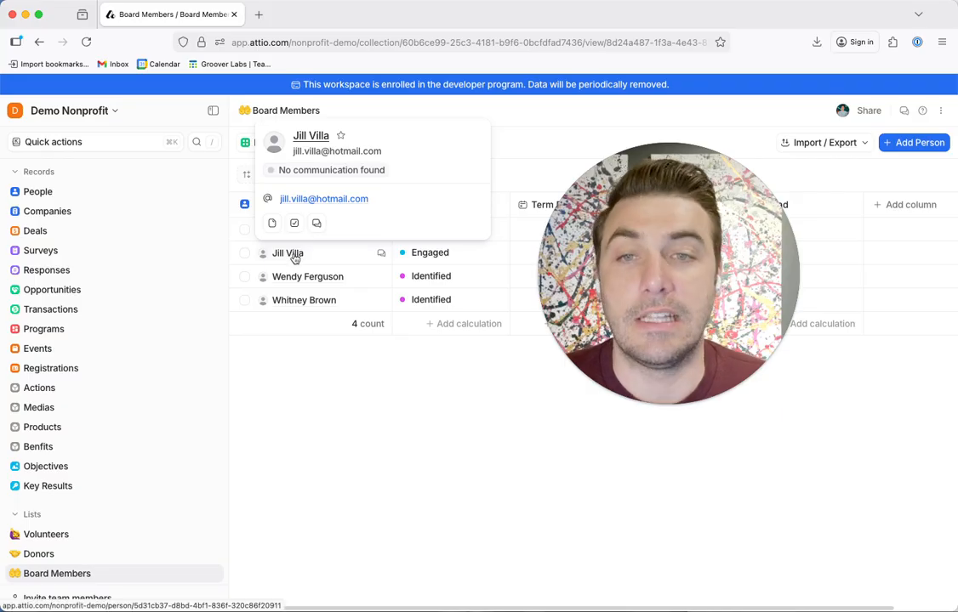
left_click(295, 257)
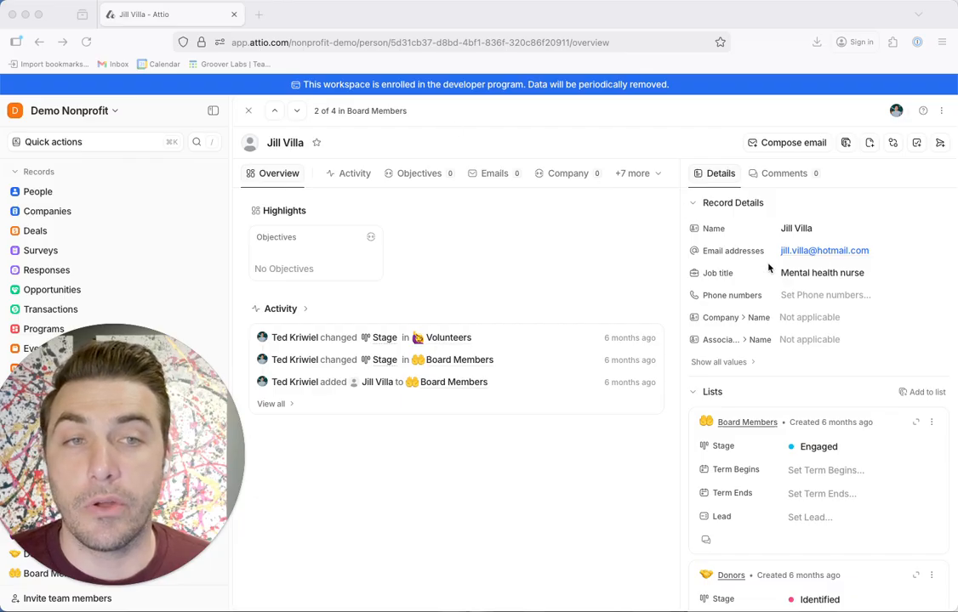
scroll(816, 266, "down", 5)
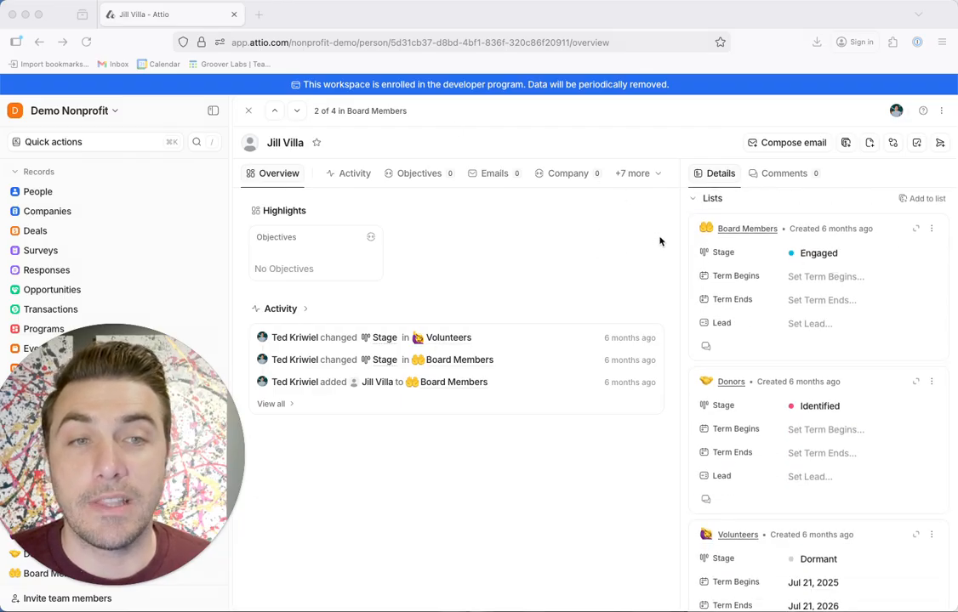
scroll(744, 243, "up", 1)
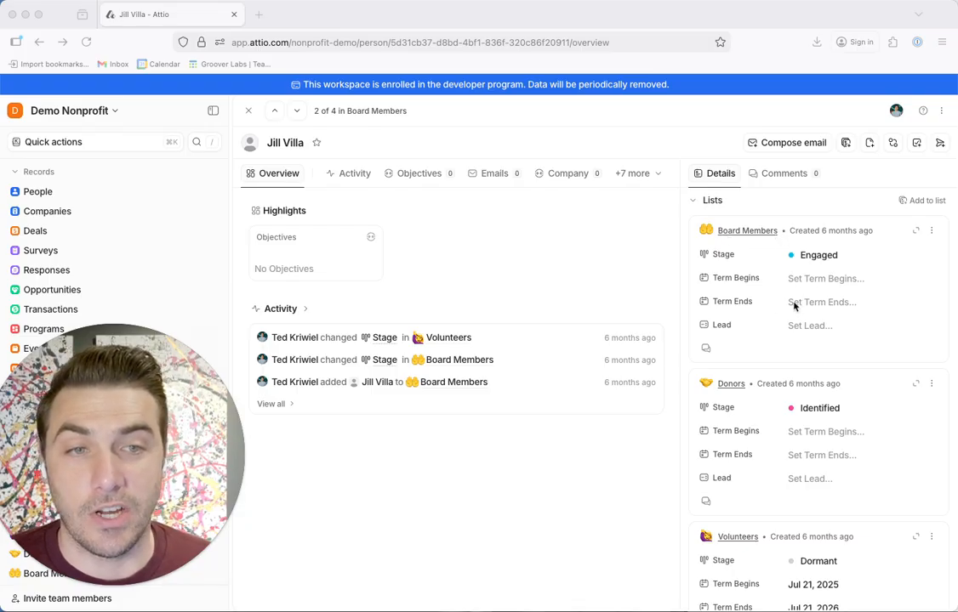
scroll(733, 326, "down", 2)
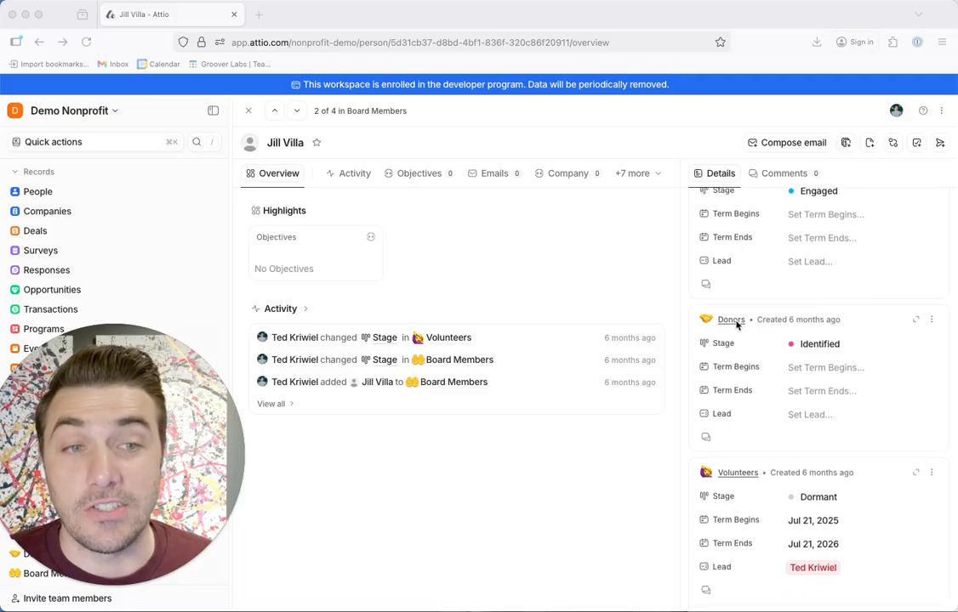
scroll(810, 349, "up", 2)
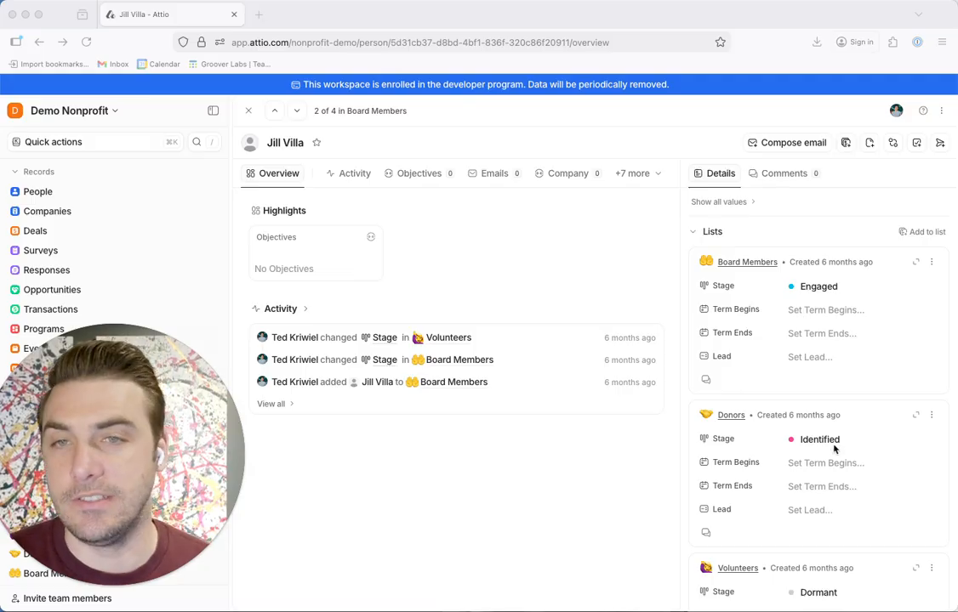
scroll(830, 459, "down", 3)
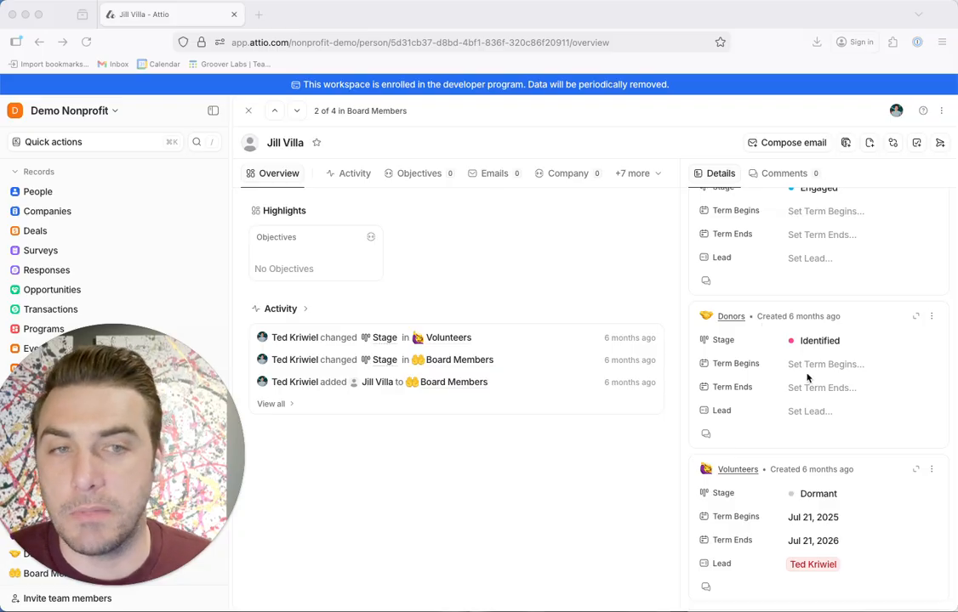
scroll(808, 378, "up", 3)
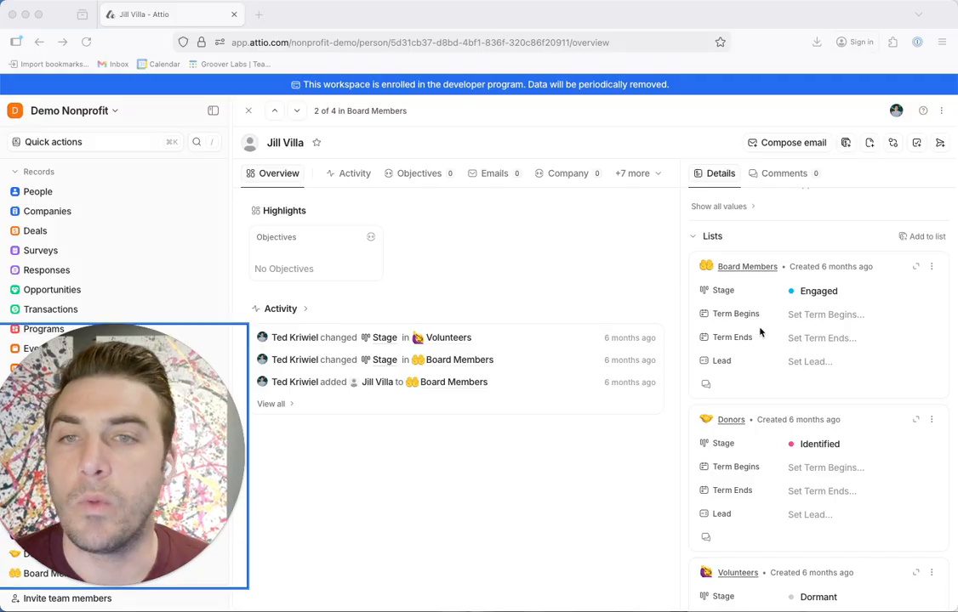
Step: Return to the People records
left_click(504, 486)
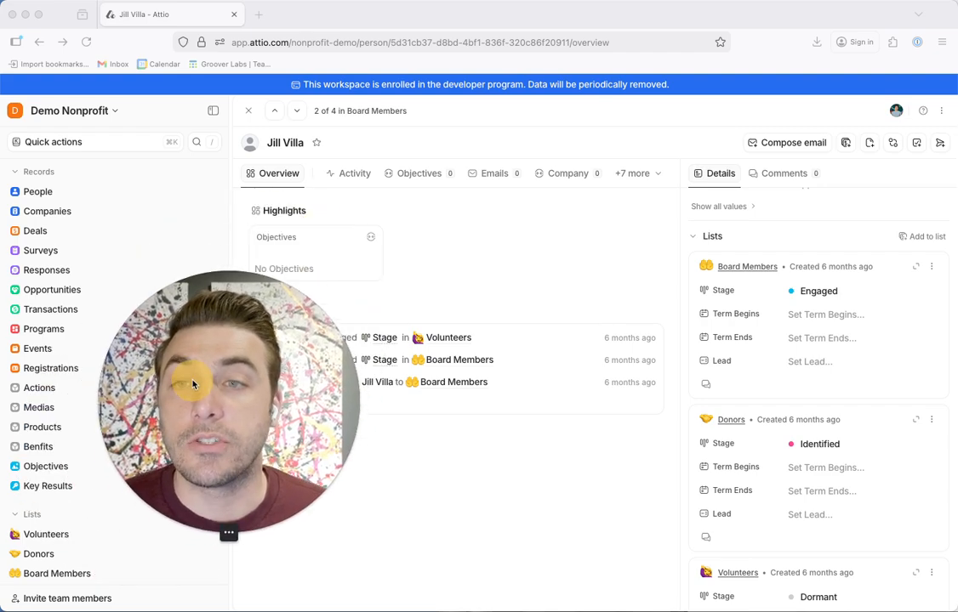
left_click(94, 189)
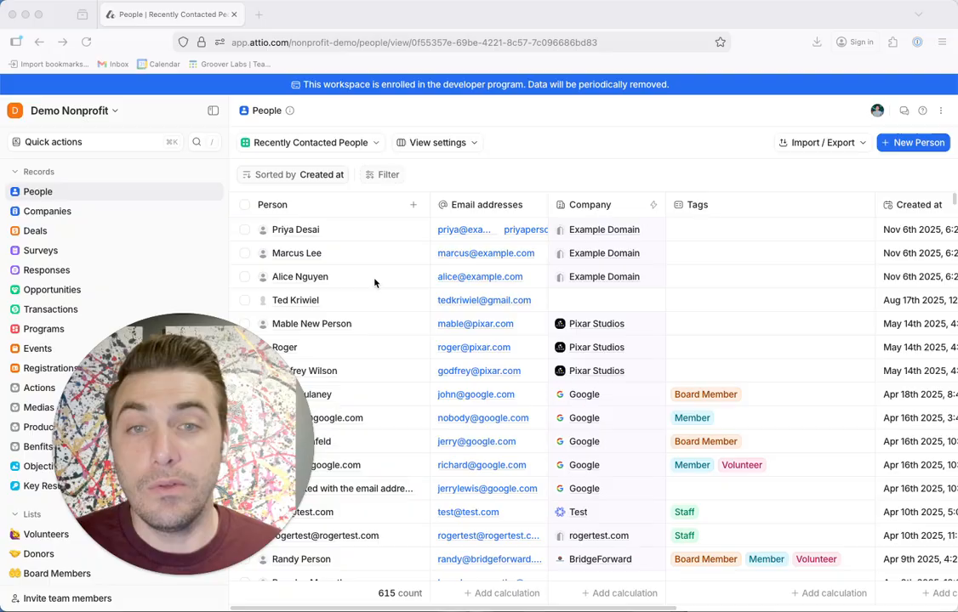
Step: Open the first person's record in the Recently Contacted People view and check its list memberships
left_click(310, 230)
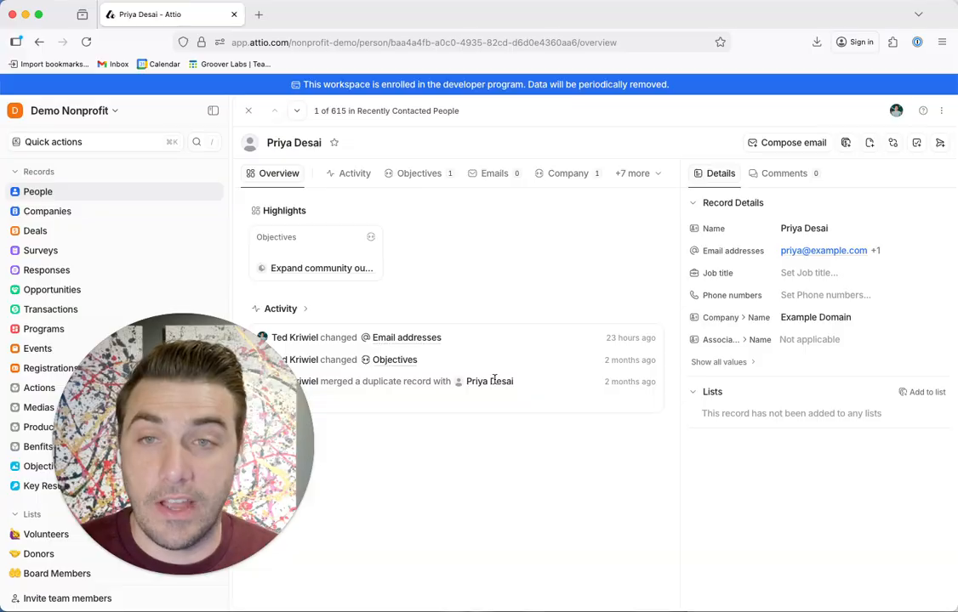
left_click_drag(215, 434, 319, 356)
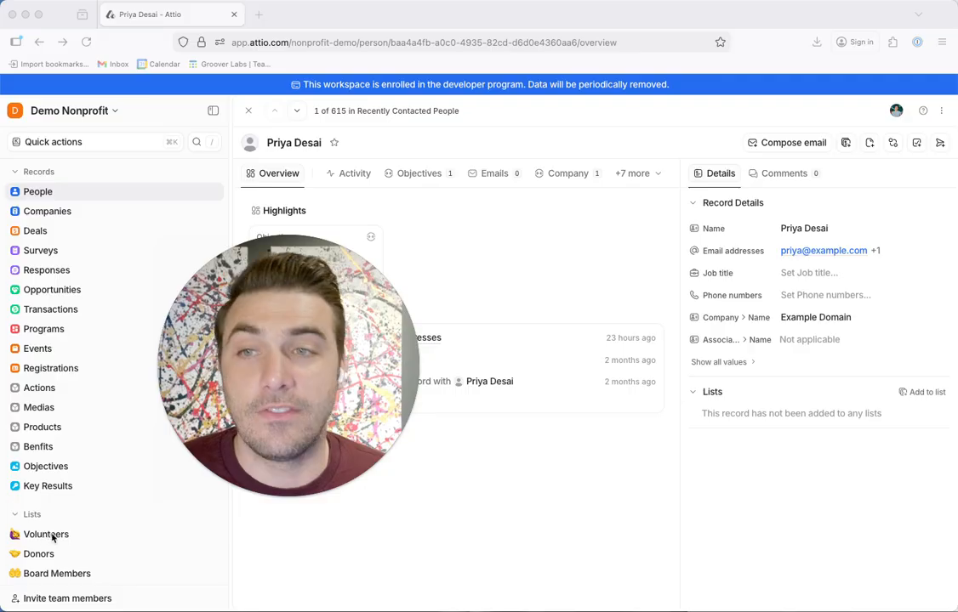
left_click_drag(283, 329, 370, 337)
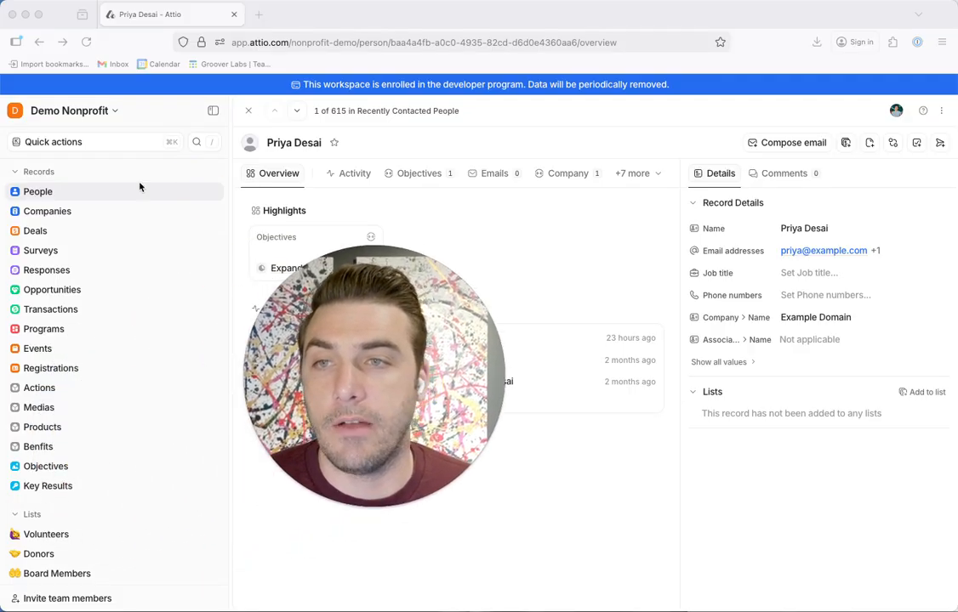
Step: Start a new list from scratch, without a template, based on the Companies object
scroll(128, 197, "up", 5)
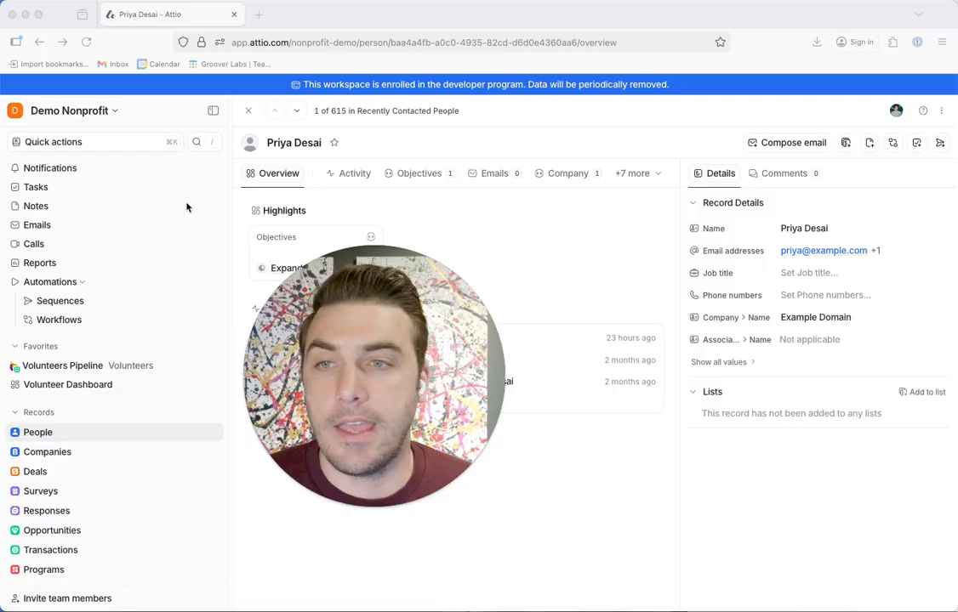
scroll(108, 413, "down", 5)
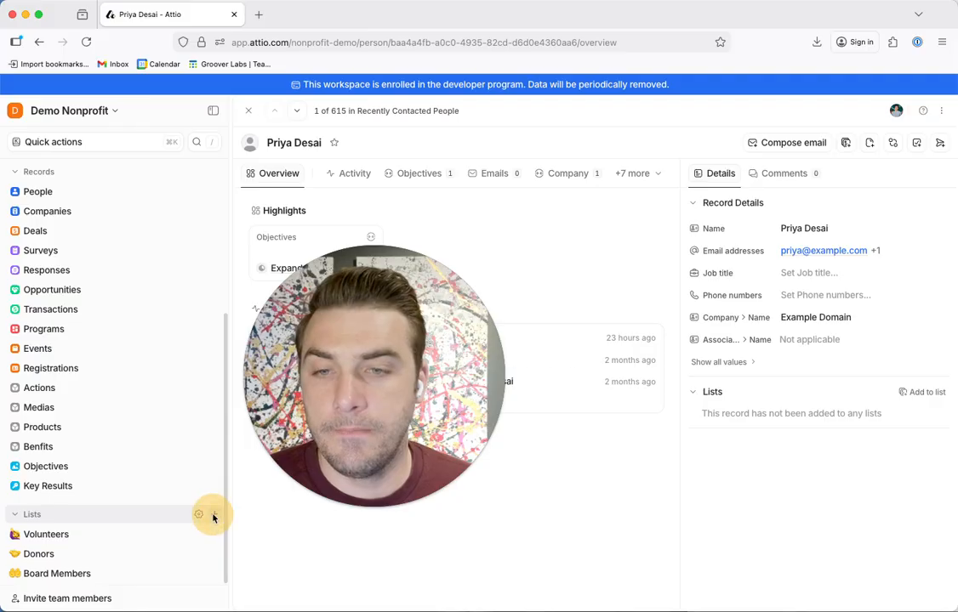
left_click(213, 517)
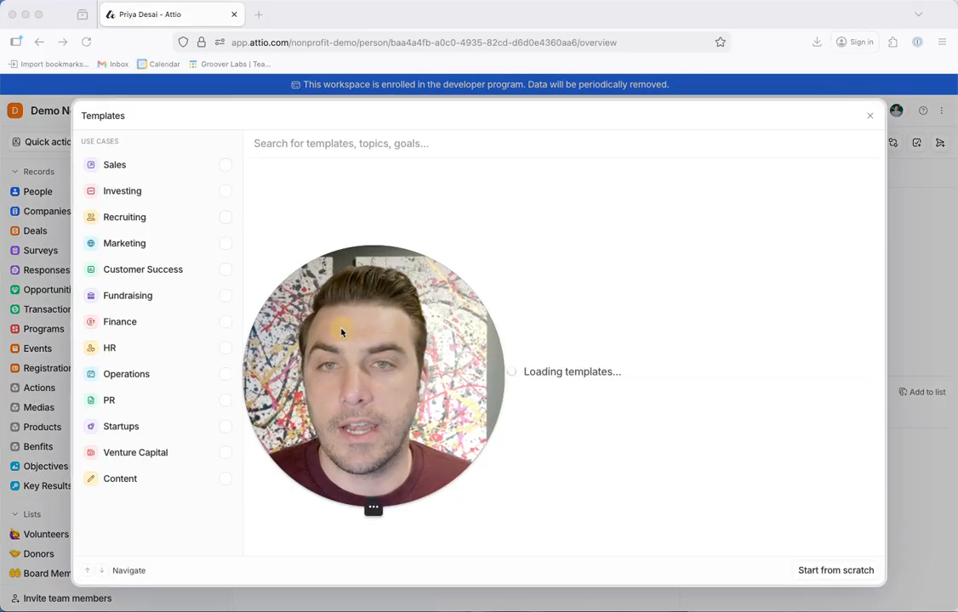
left_click_drag(341, 331, 198, 338)
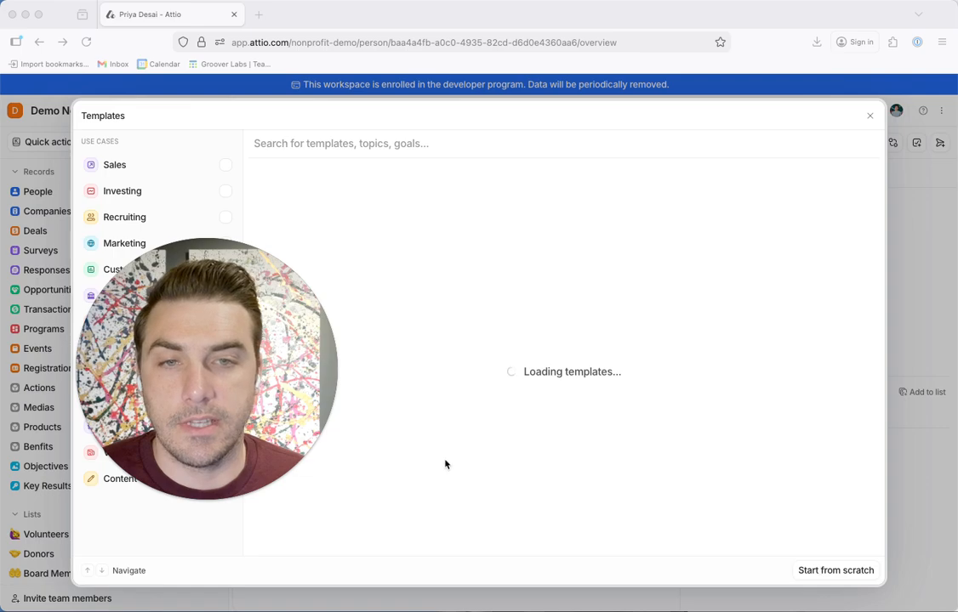
left_click_drag(311, 374, 234, 411)
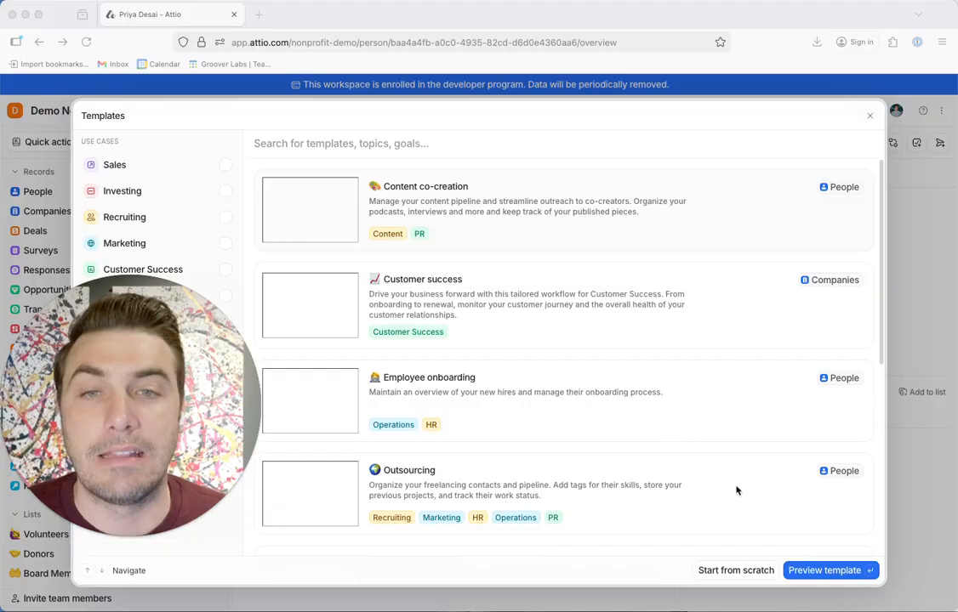
left_click(736, 574)
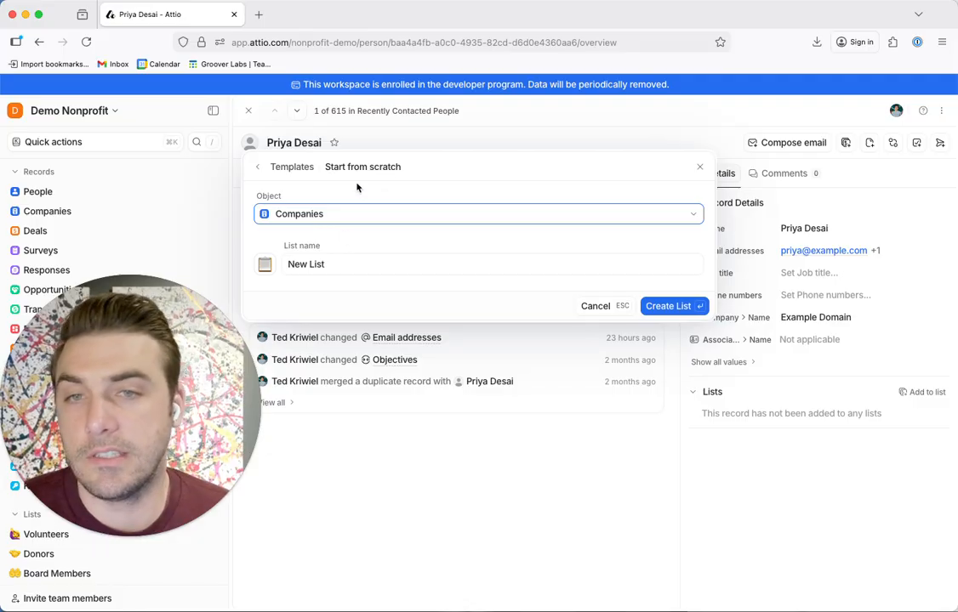
left_click(318, 215)
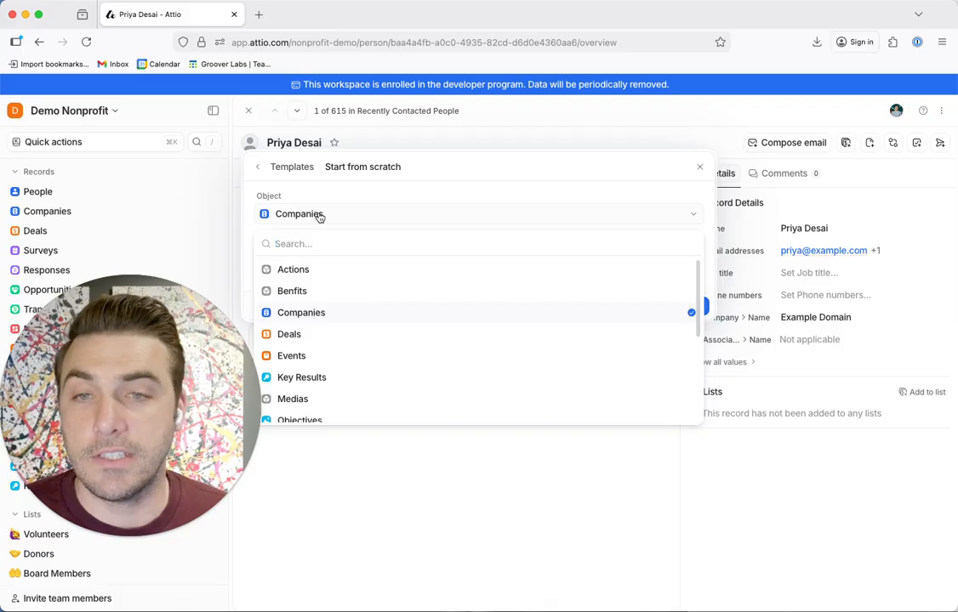
scroll(319, 315, "down", 2)
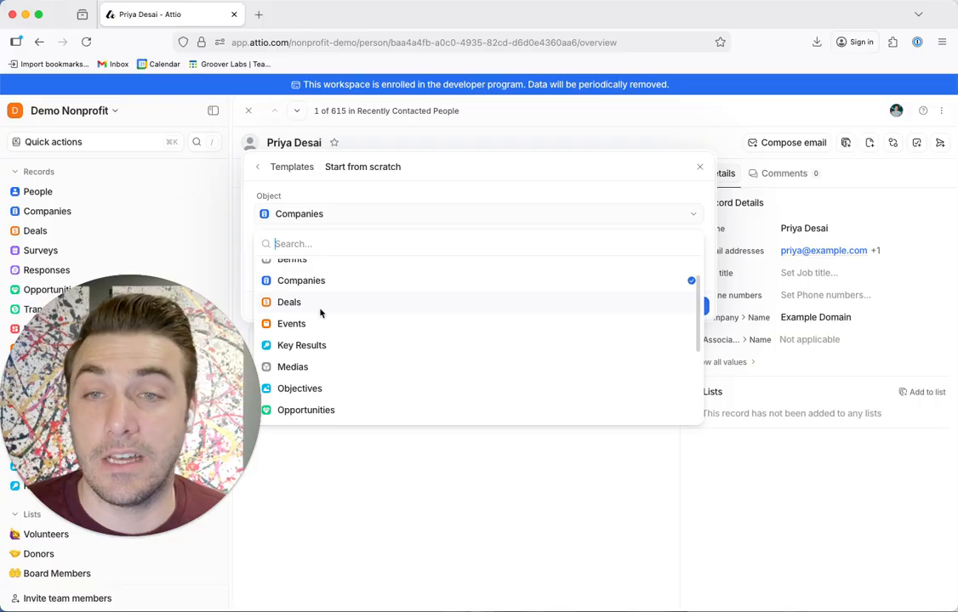
scroll(320, 314, "up", 1)
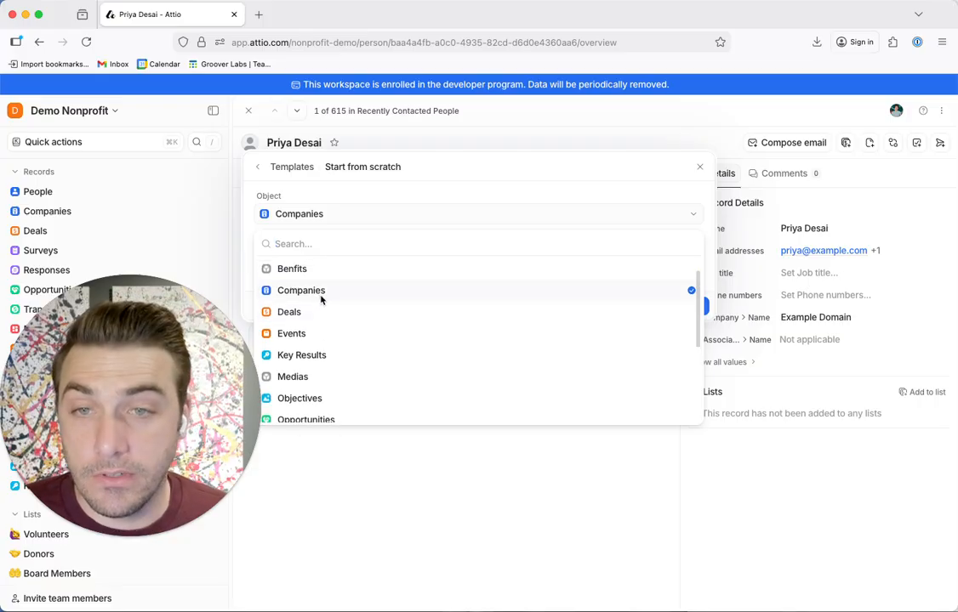
scroll(320, 299, "up", 2)
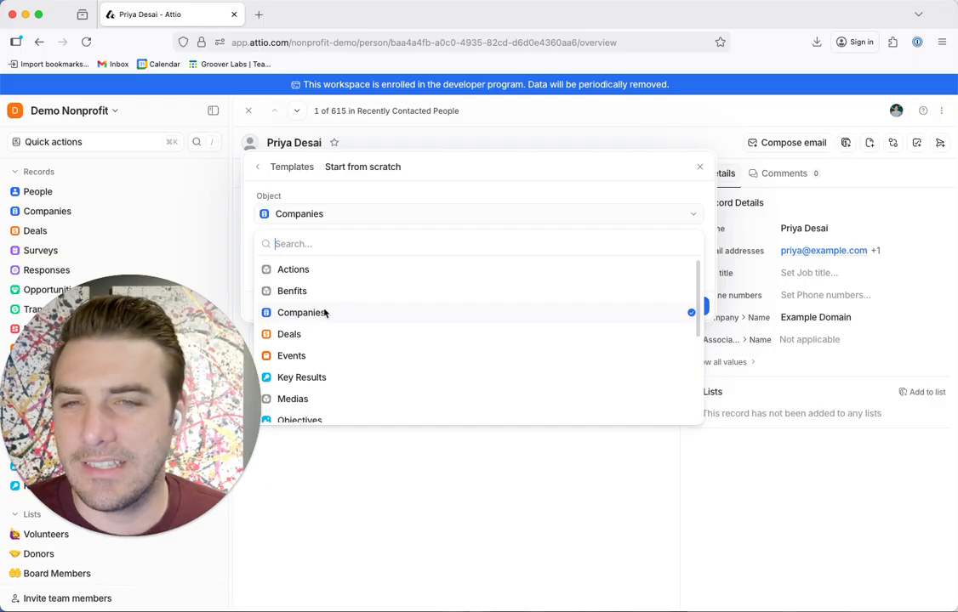
left_click(317, 313)
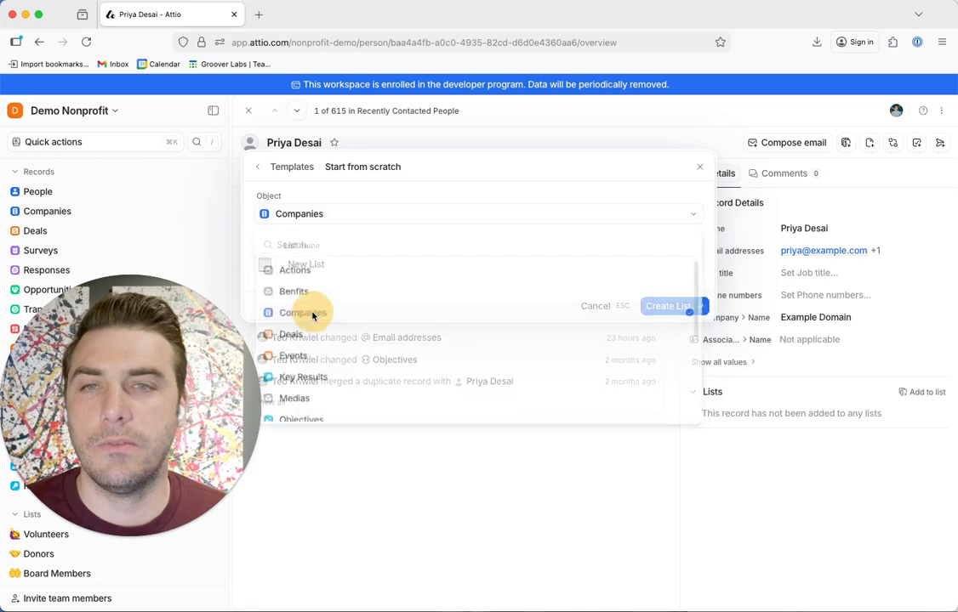
Step: Name the new list "Corporate Partnerships"
left_click(313, 263)
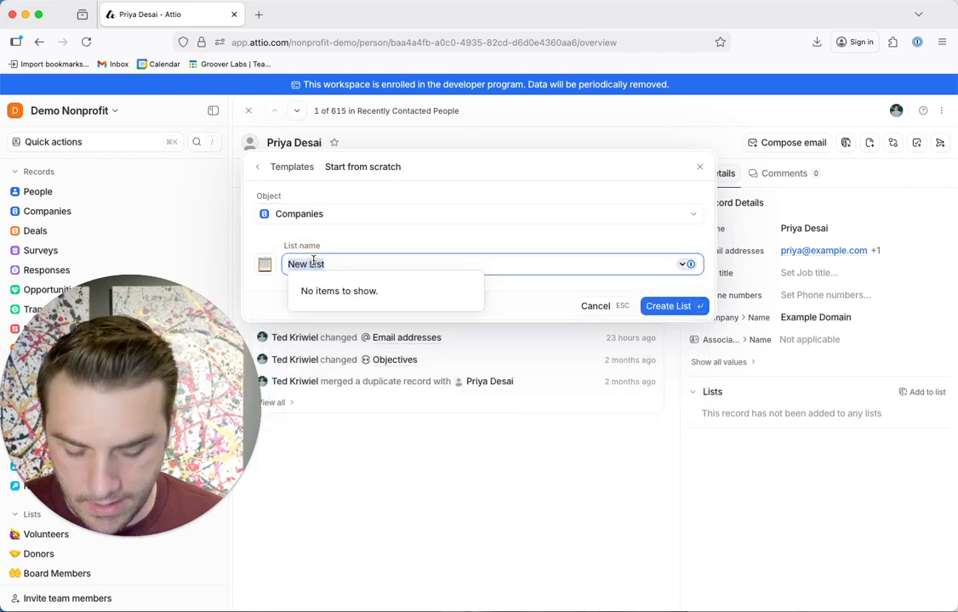
type("P")
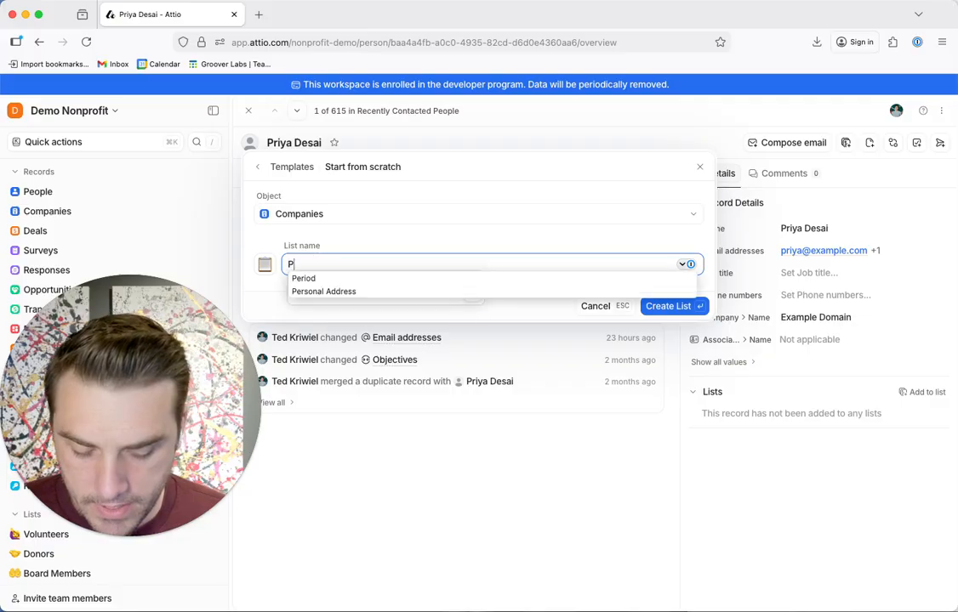
type("oten")
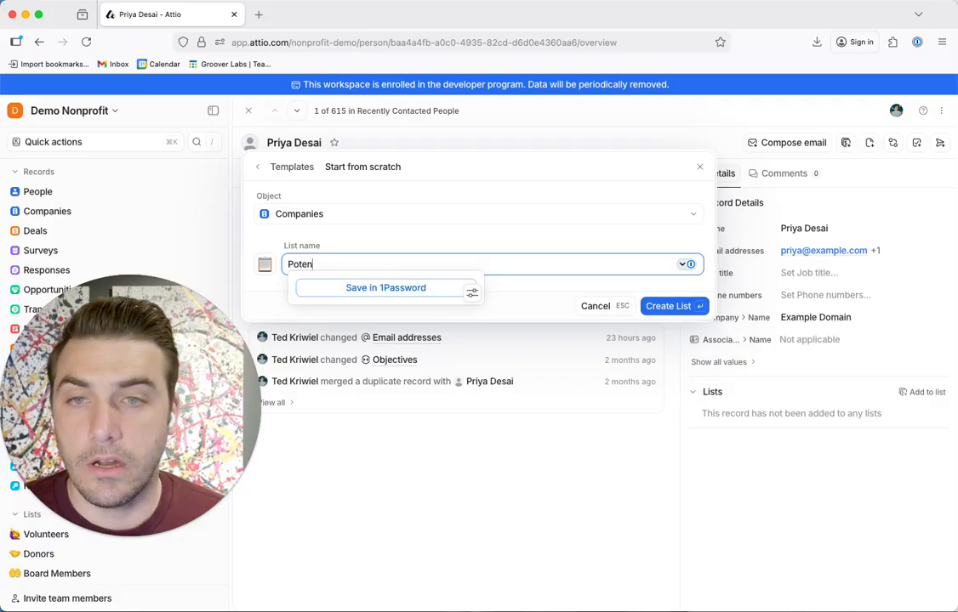
key("BackSpace")
key("BackSpace")
key("BackSpace")
key("BackSpace")
type("atr")
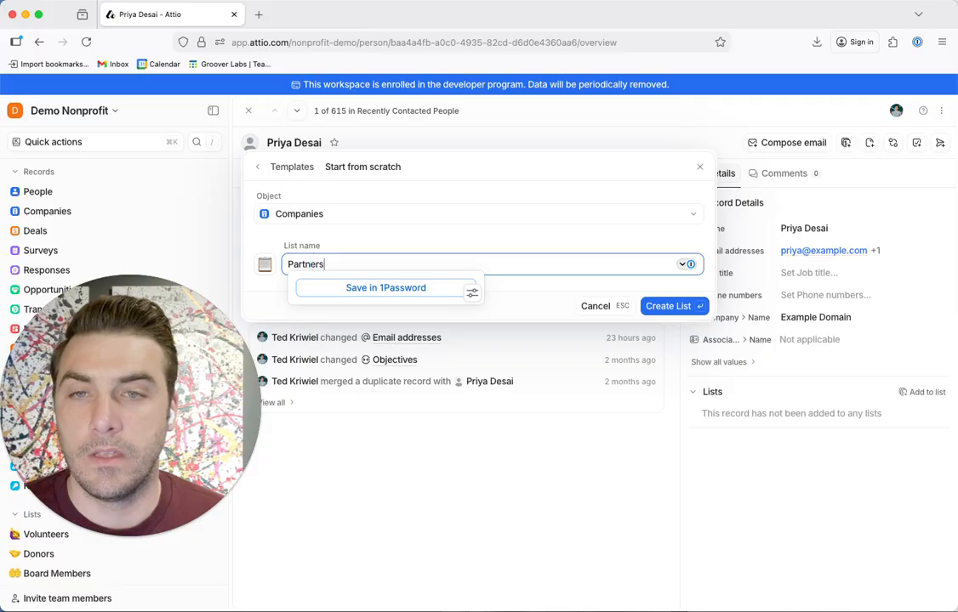
left_click(304, 265)
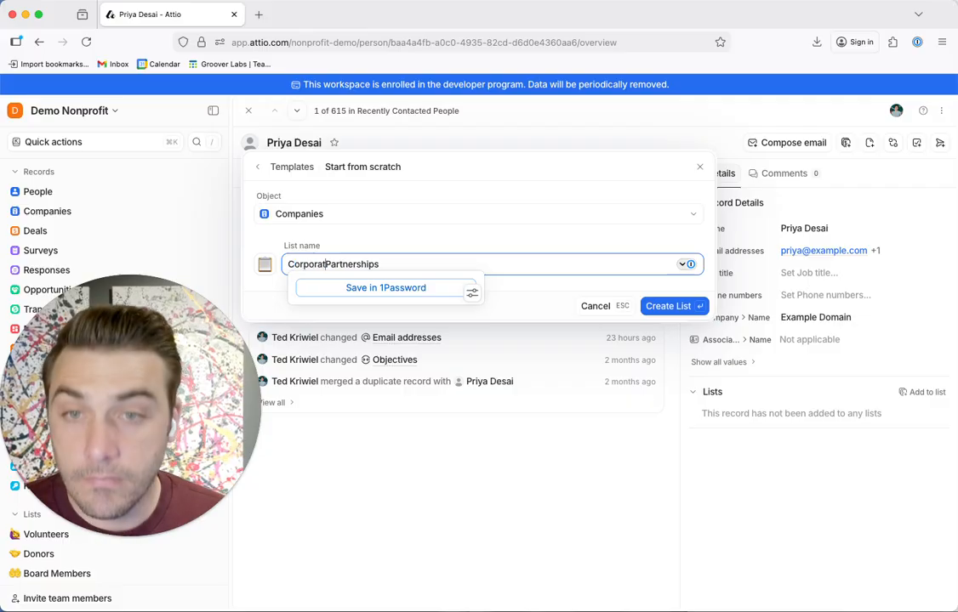
Step: Give the list the bank building emoji and create it
left_click(263, 265)
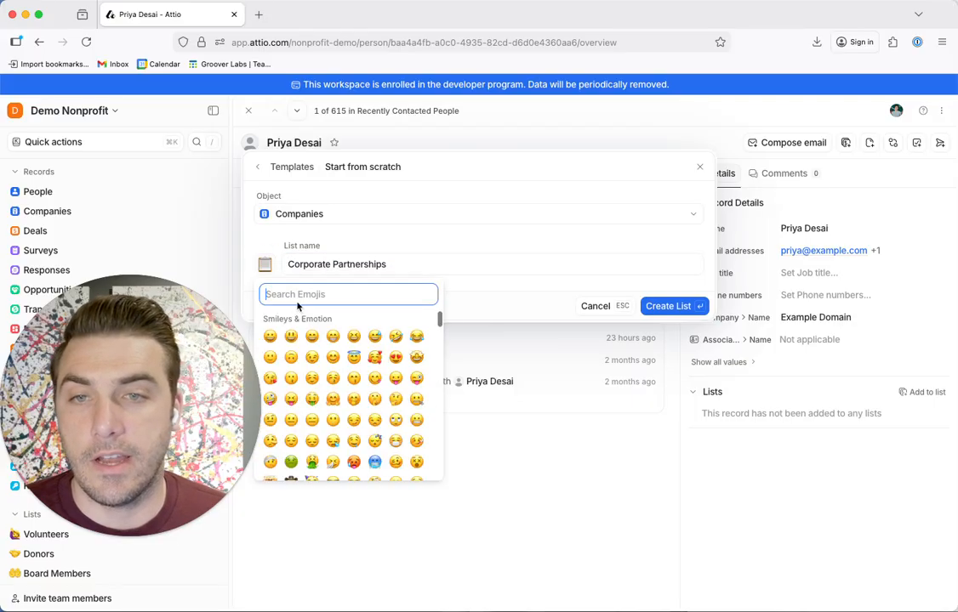
type("Bank")
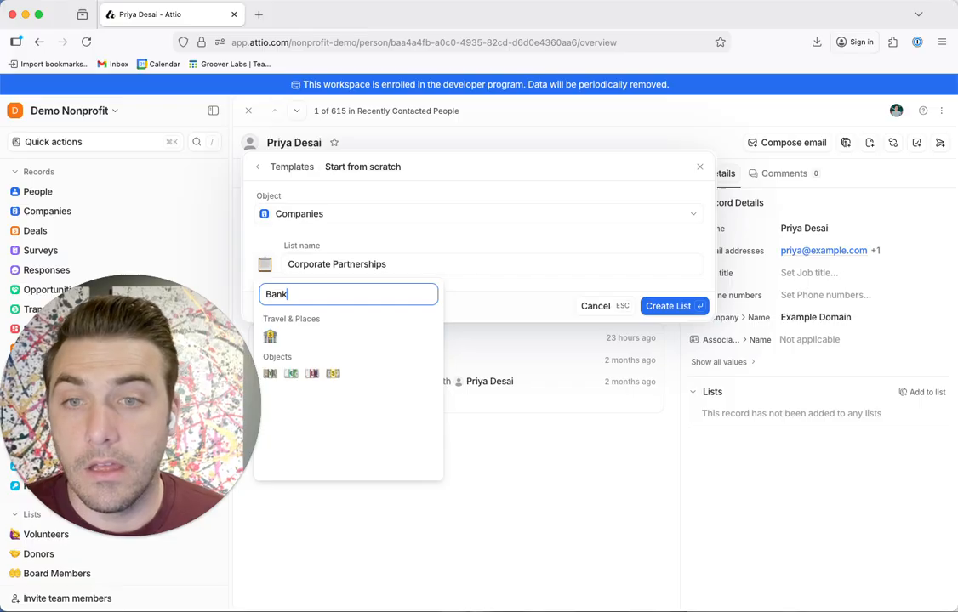
left_click(271, 339)
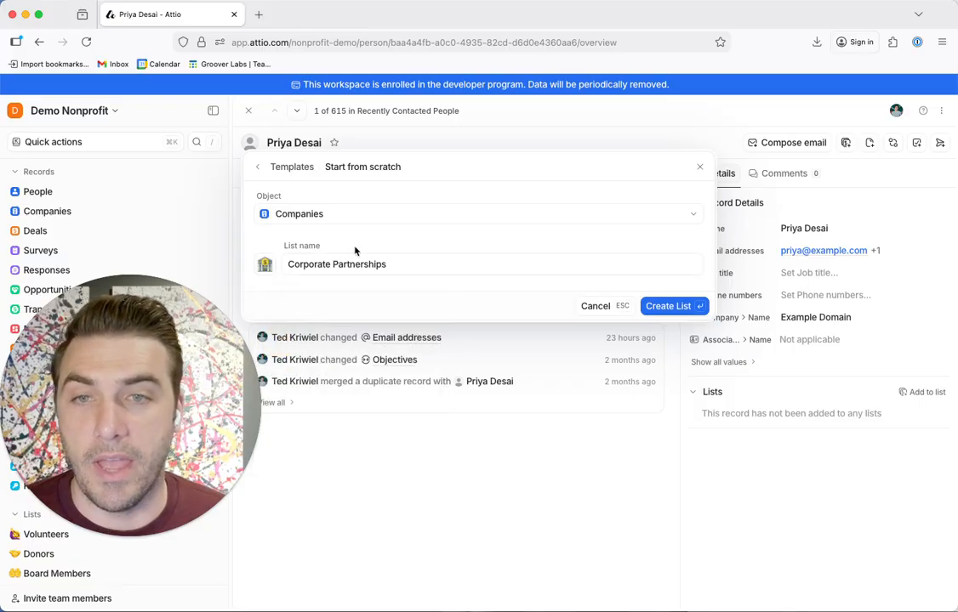
left_click(666, 308)
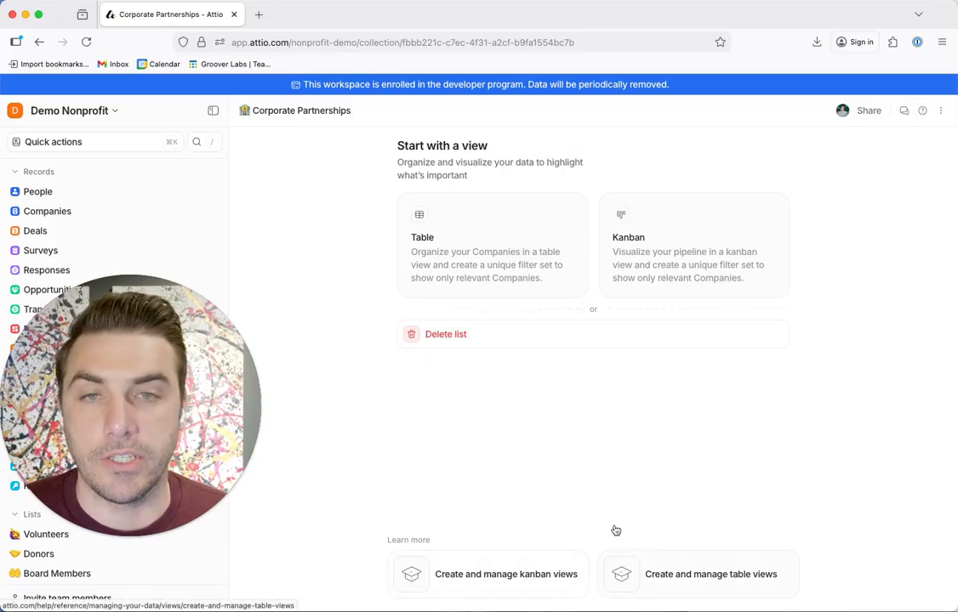
Step: Create a table view titled "Partners" for the Corporate Partnerships list
left_click(441, 236)
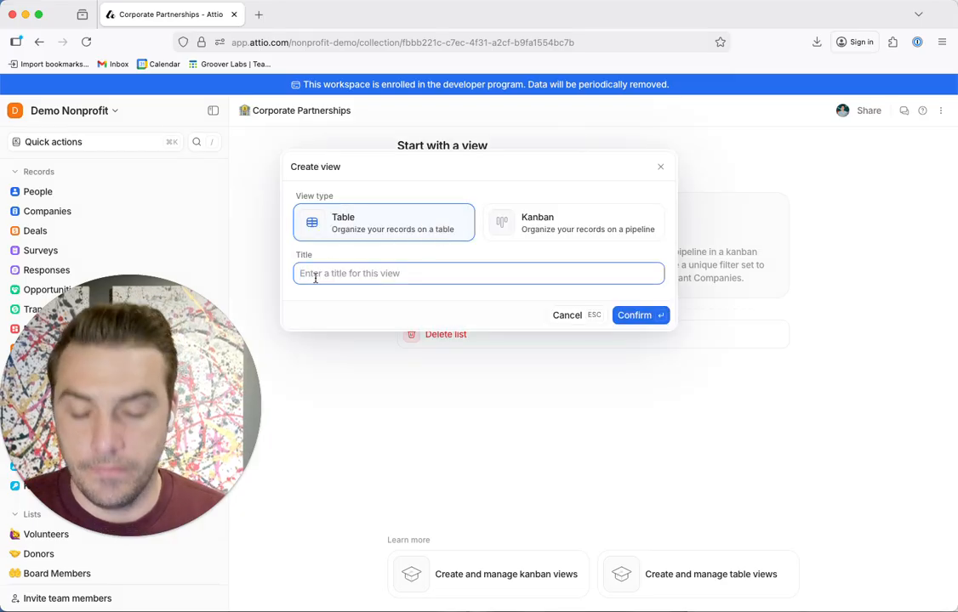
type("Partners")
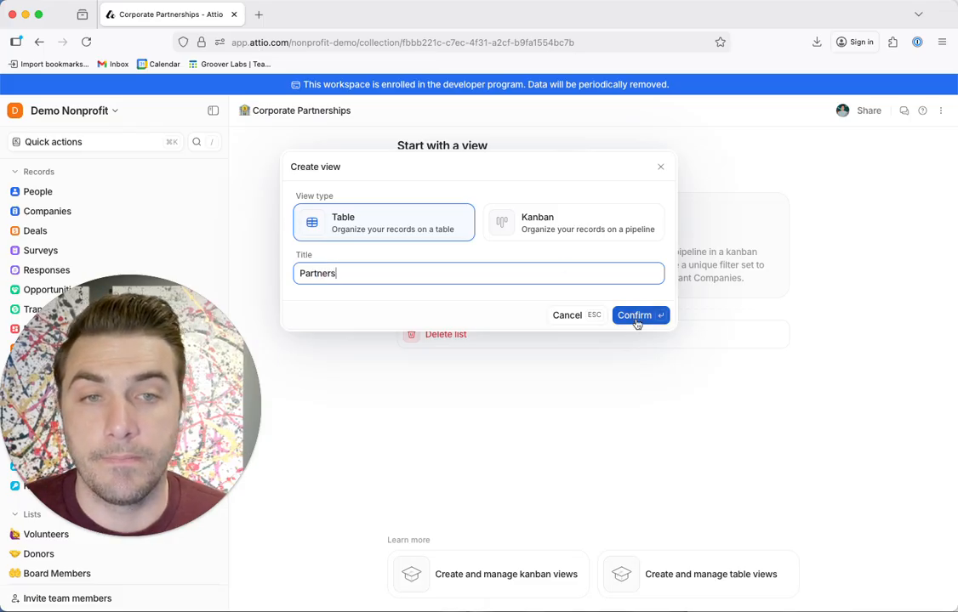
left_click(636, 321)
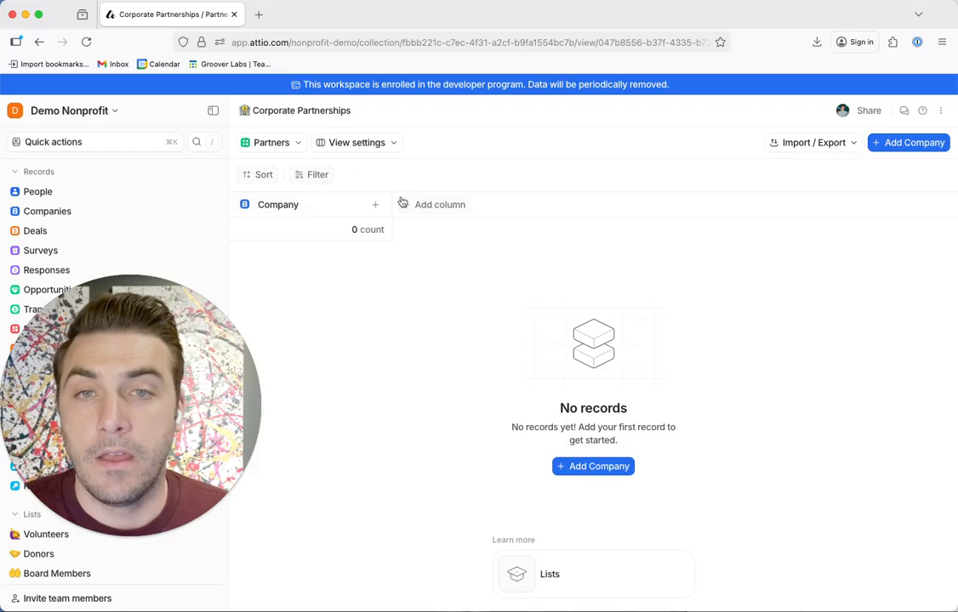
Step: Begin a new column attribute of type Status for the Partners view and name it "Stage"
left_click(427, 204)
scroll(391, 395, "down", 2)
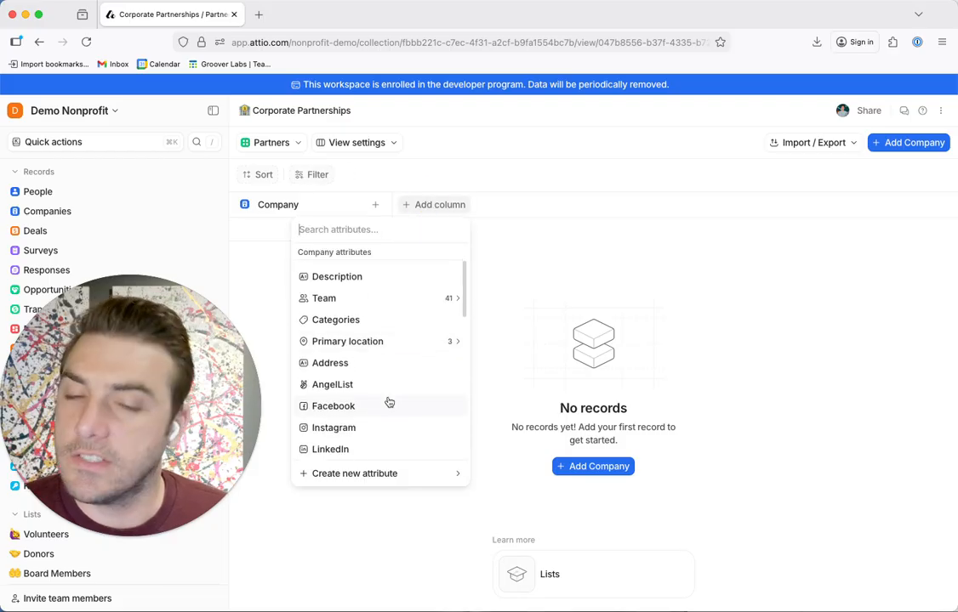
scroll(389, 401, "down", 10)
scroll(391, 395, "up", 1)
scroll(388, 401, "up", 8)
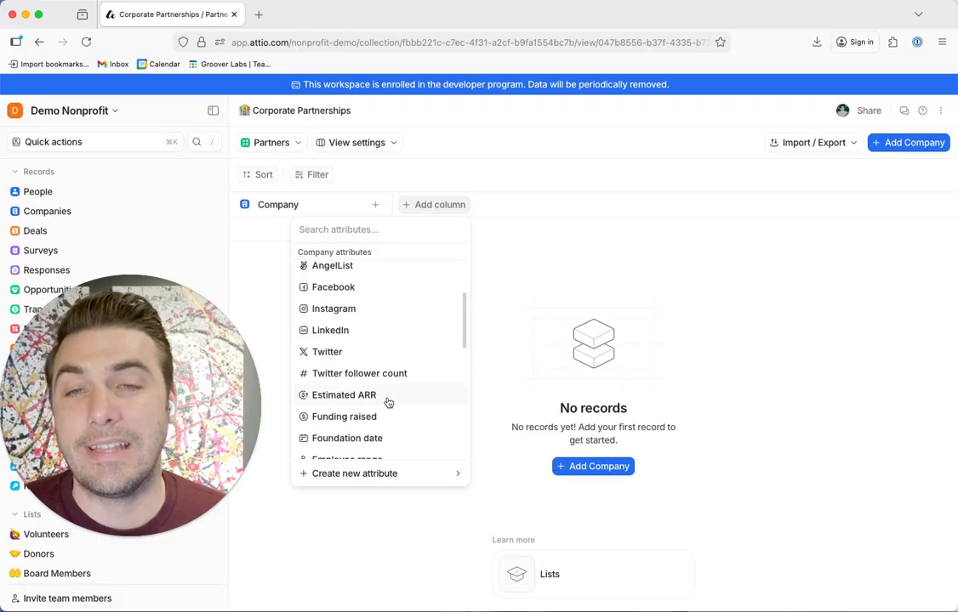
scroll(389, 402, "up", 5)
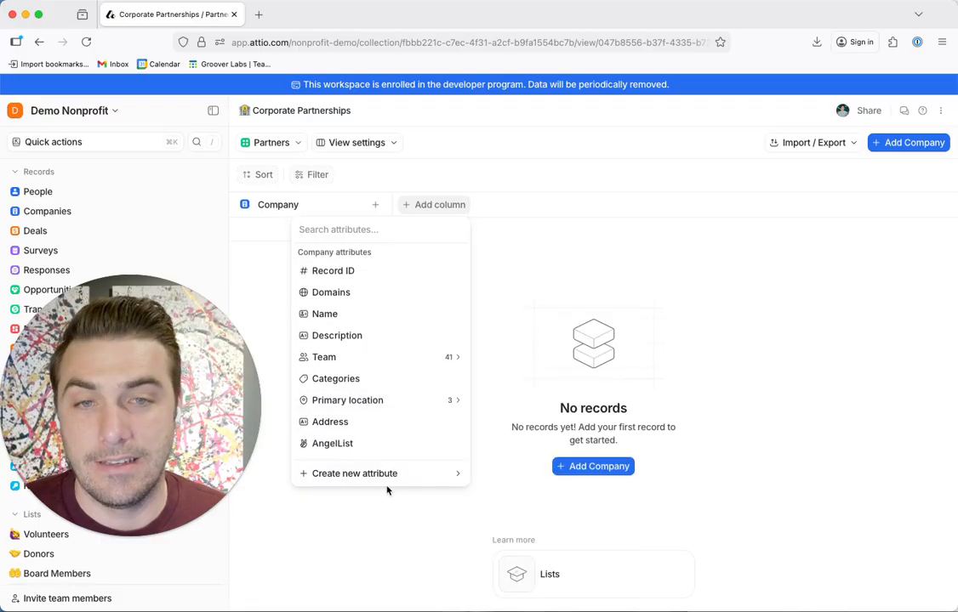
mouse_move(391, 474)
left_click(482, 536)
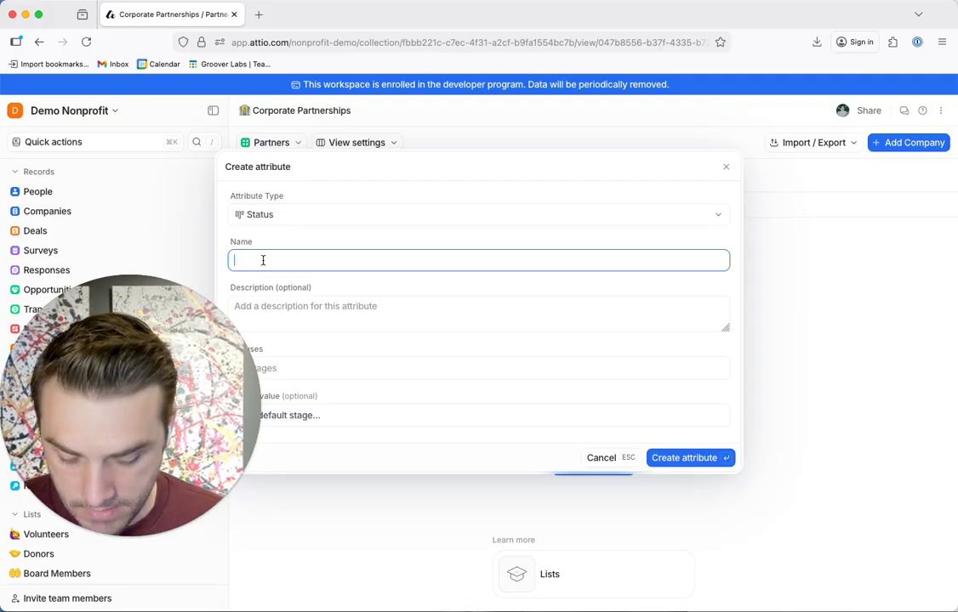
type("Stage")
key("Tab")
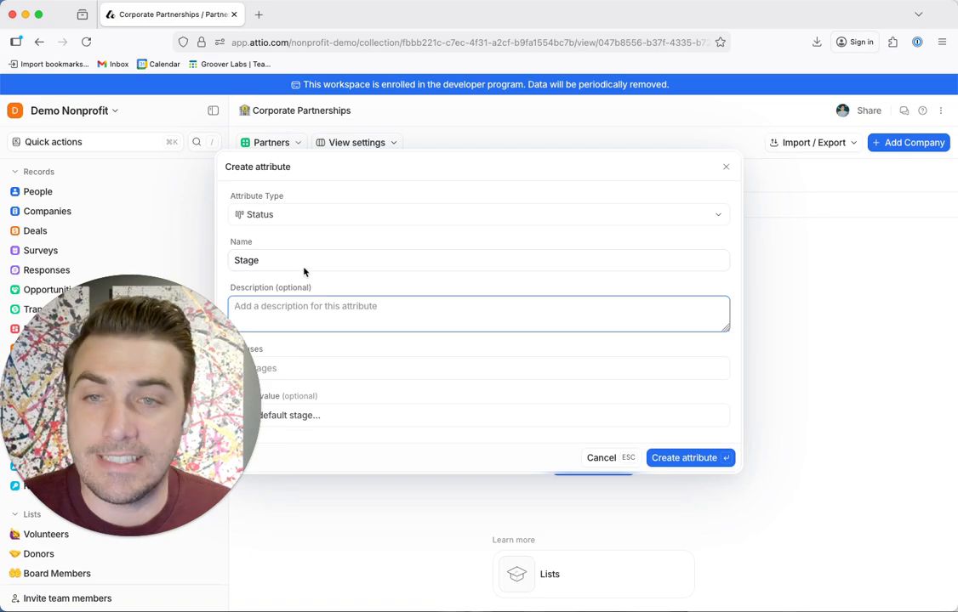
Step: Add the statuses "Identified", "Active" and "Inactive" to the Stage attribute
left_click(258, 368)
left_click(284, 402)
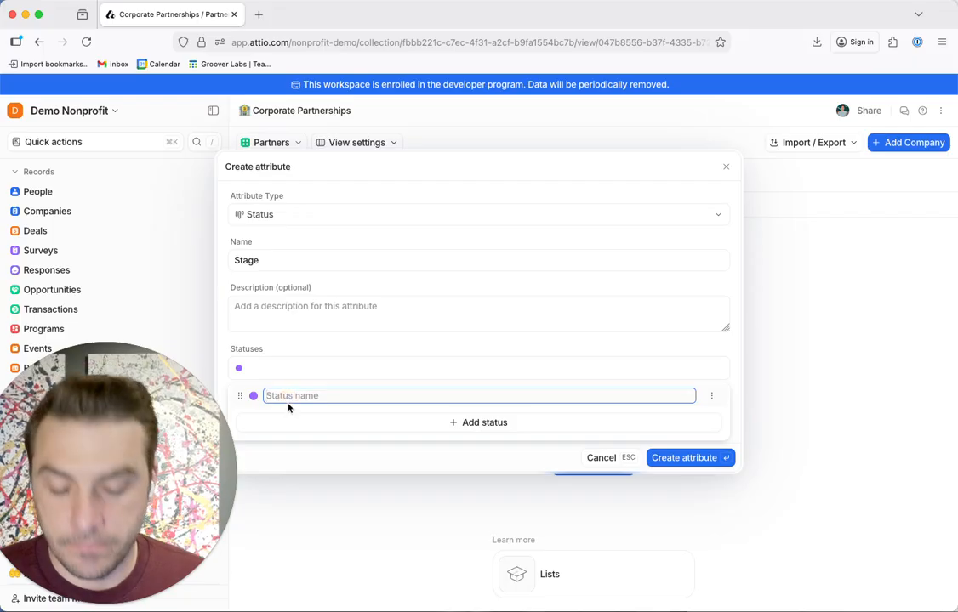
type("Identified")
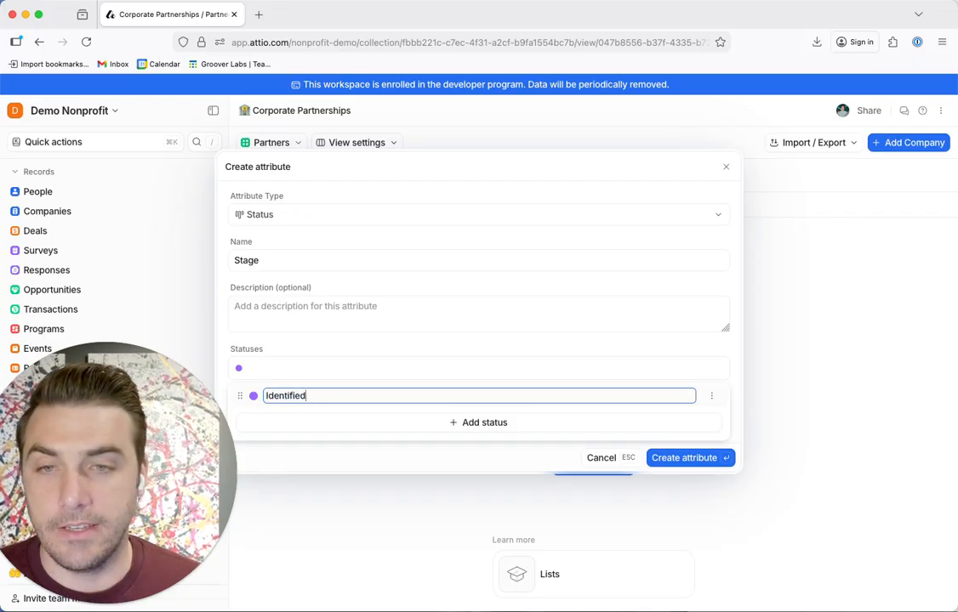
key("Return")
left_click(301, 426)
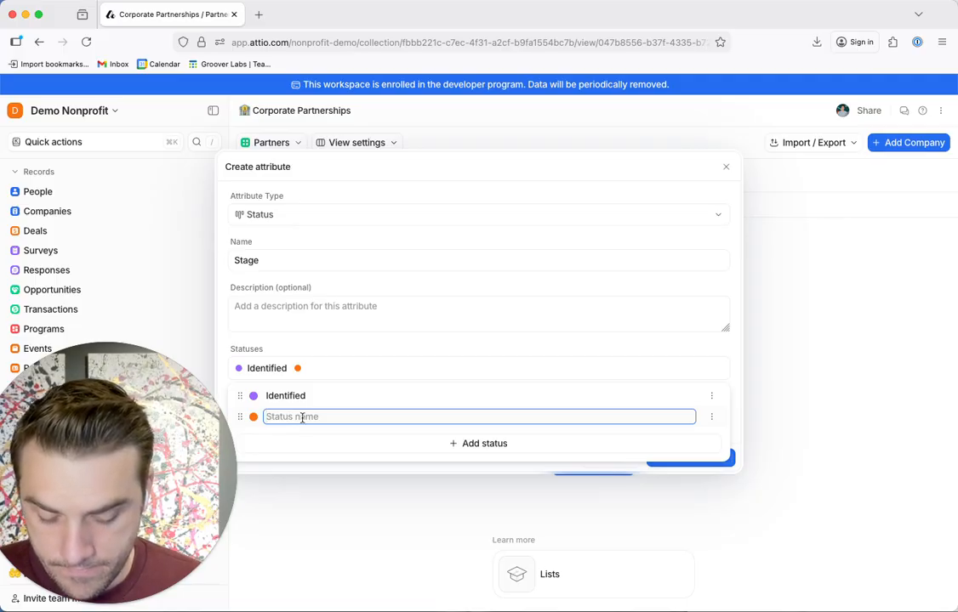
type("Active")
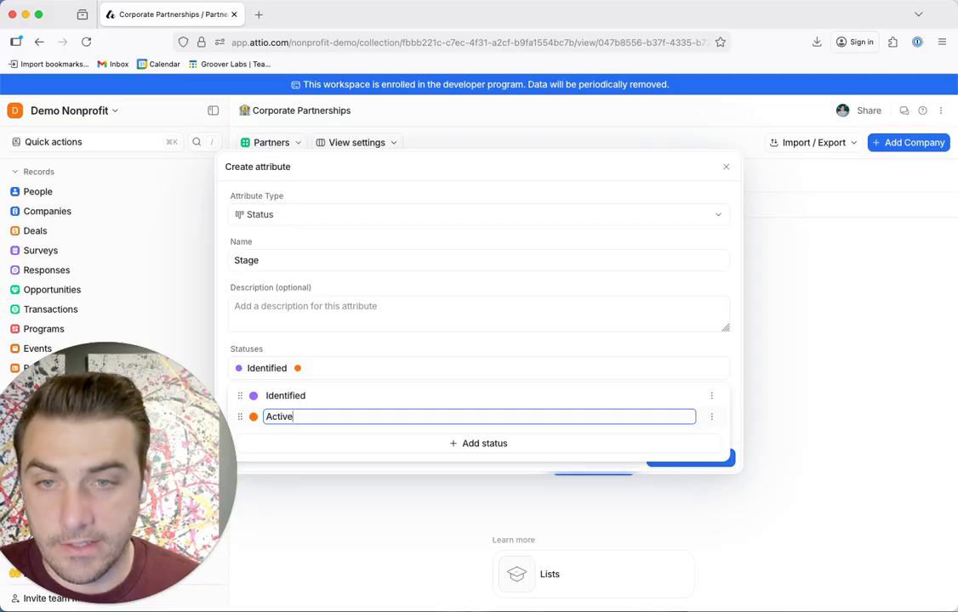
key("Return")
left_click(301, 438)
type("Inactive")
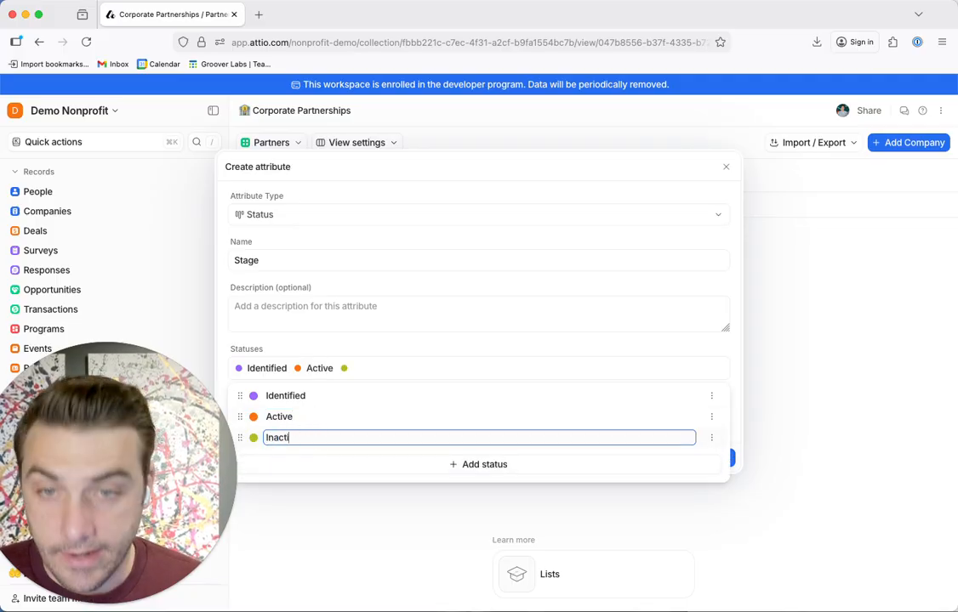
Step: Add an "Engaged" status between Identified and Active, and rename the Inactive status to "Dormant"
left_click(310, 464)
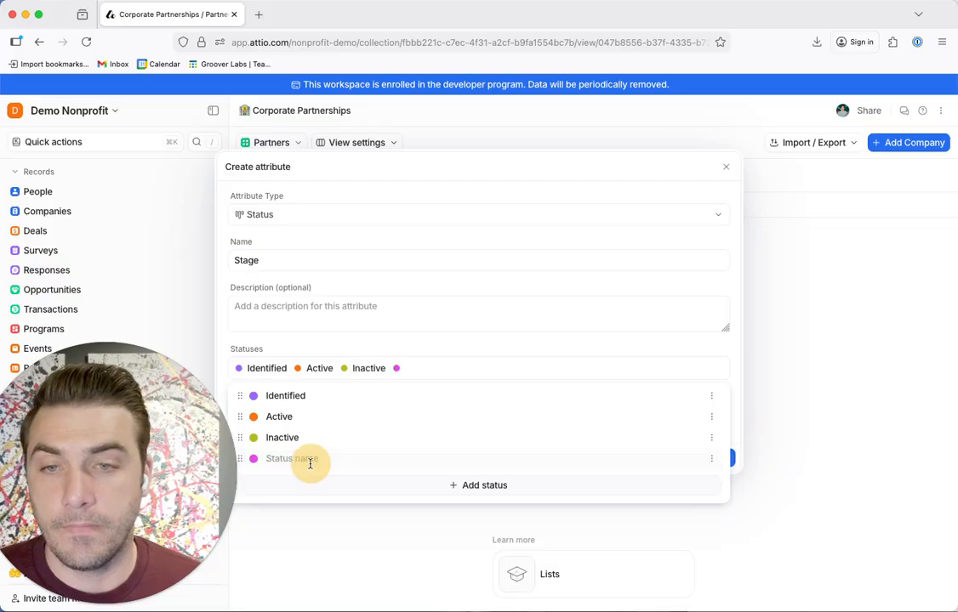
left_click_drag(241, 457, 248, 417)
left_click(284, 417)
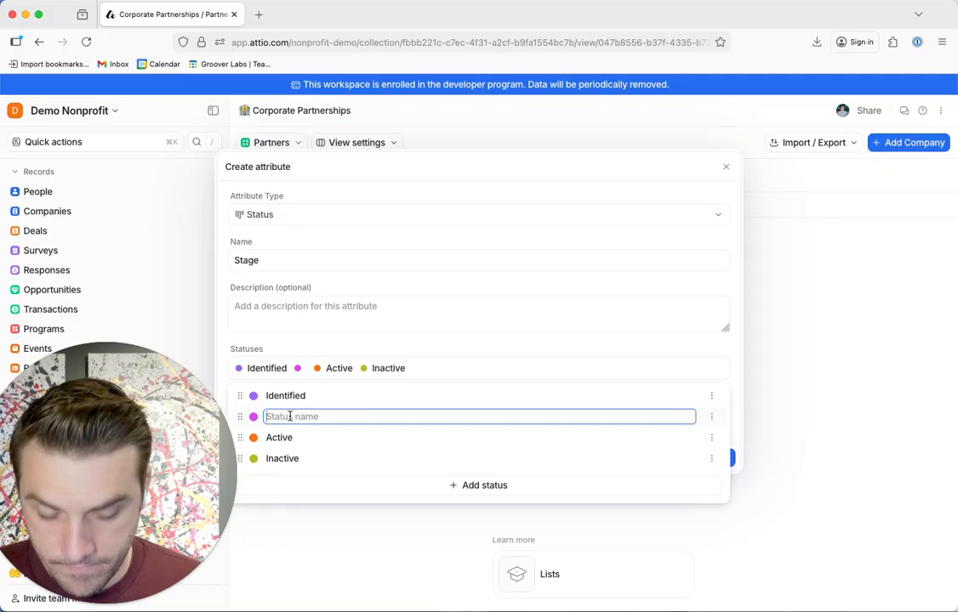
left_click(313, 461)
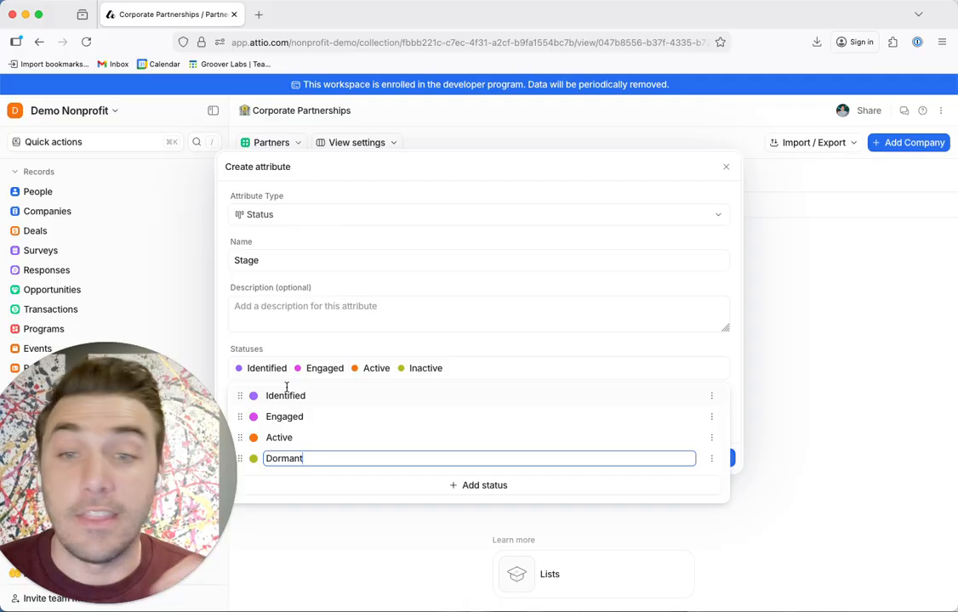
left_click(423, 304)
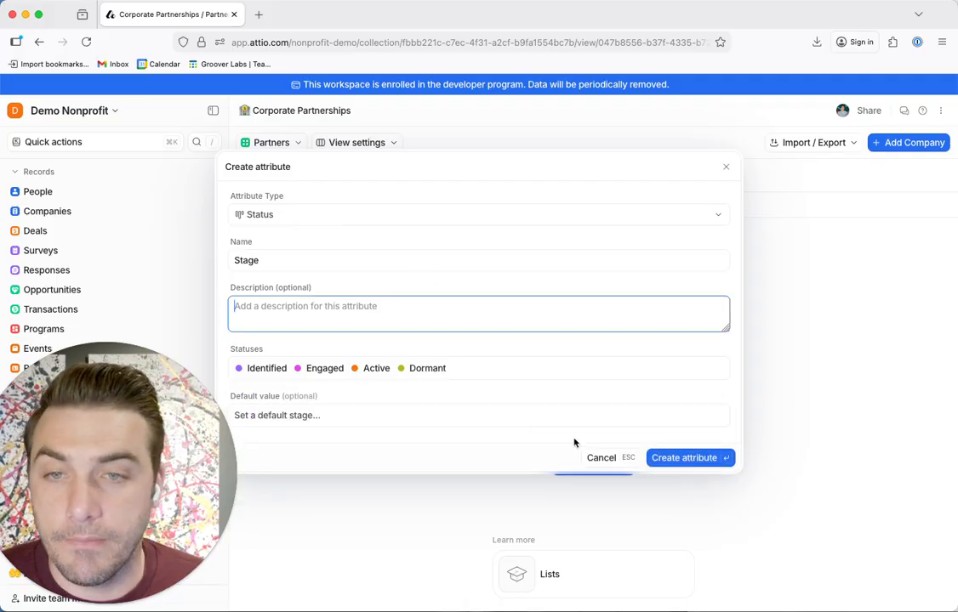
Step: Set Identified as the default value for the Stage attribute and create it
left_click(349, 416)
left_click(285, 469)
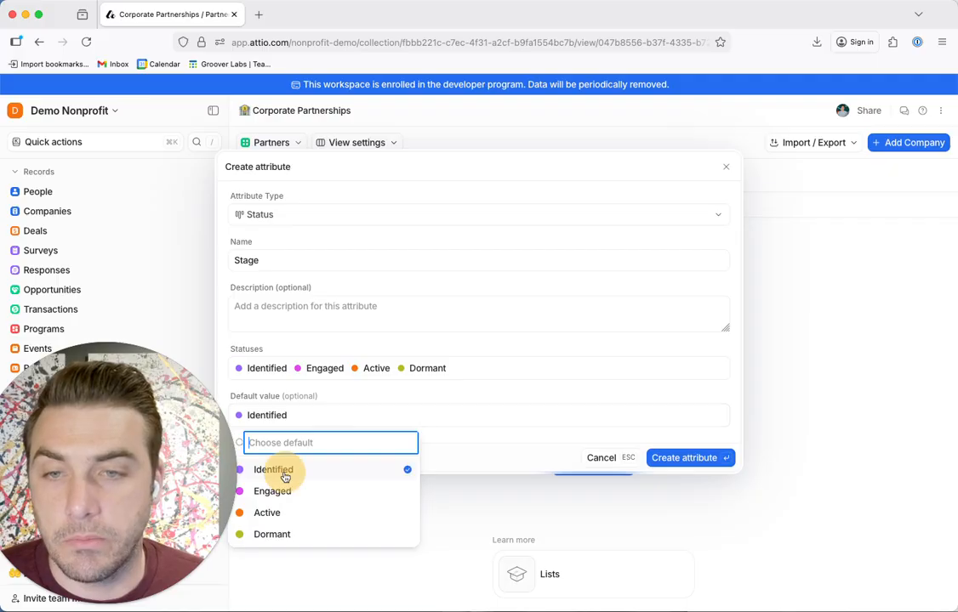
left_click(483, 402)
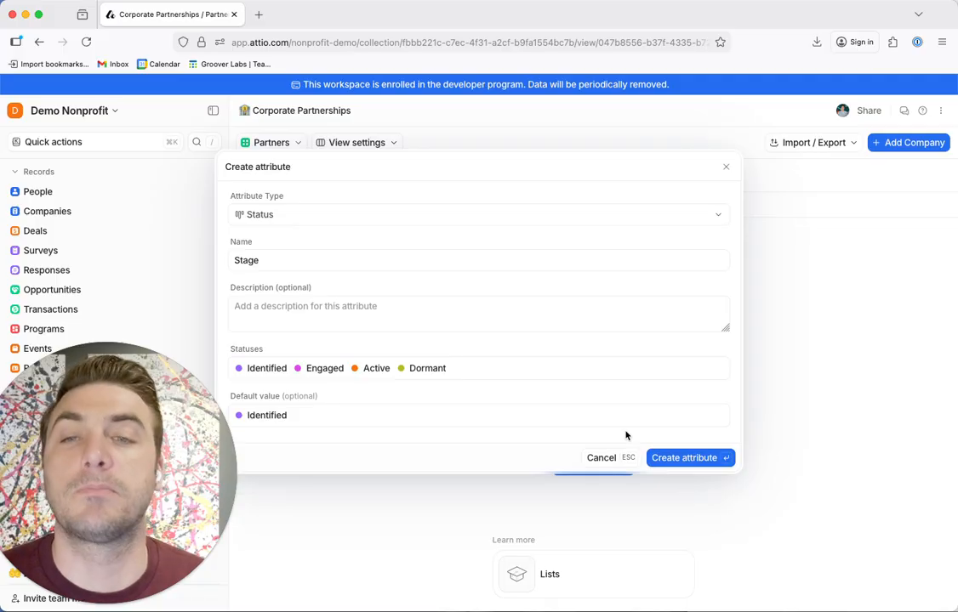
left_click(701, 465)
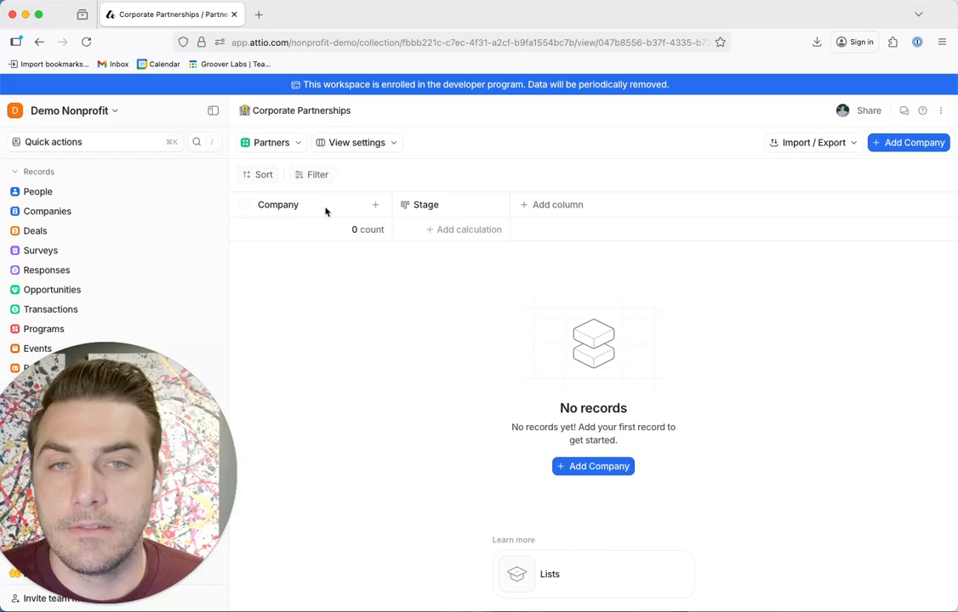
Step: Create a new Currency attribute column named "Potential Amount" in the Partners view
left_click(564, 206)
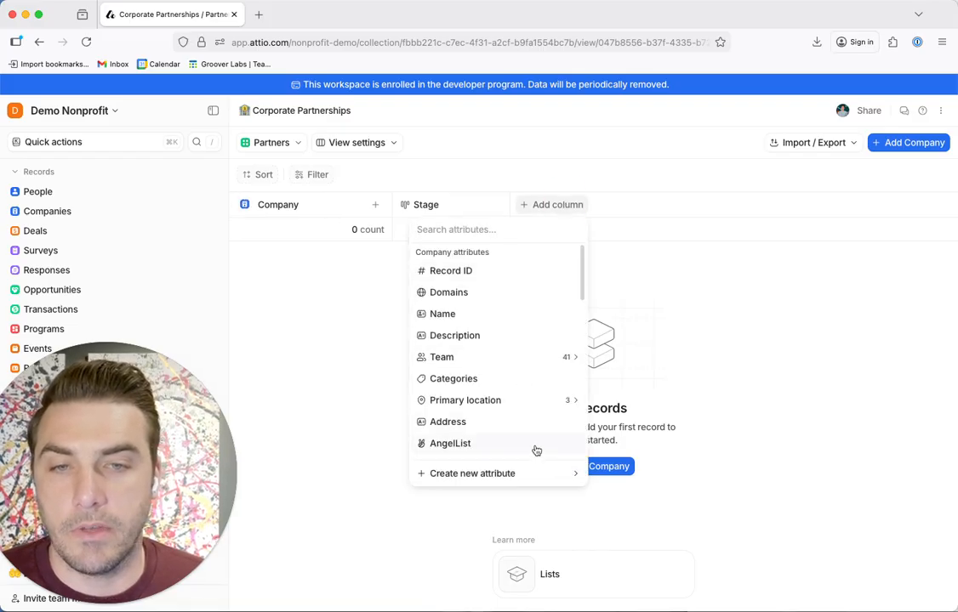
mouse_move(543, 474)
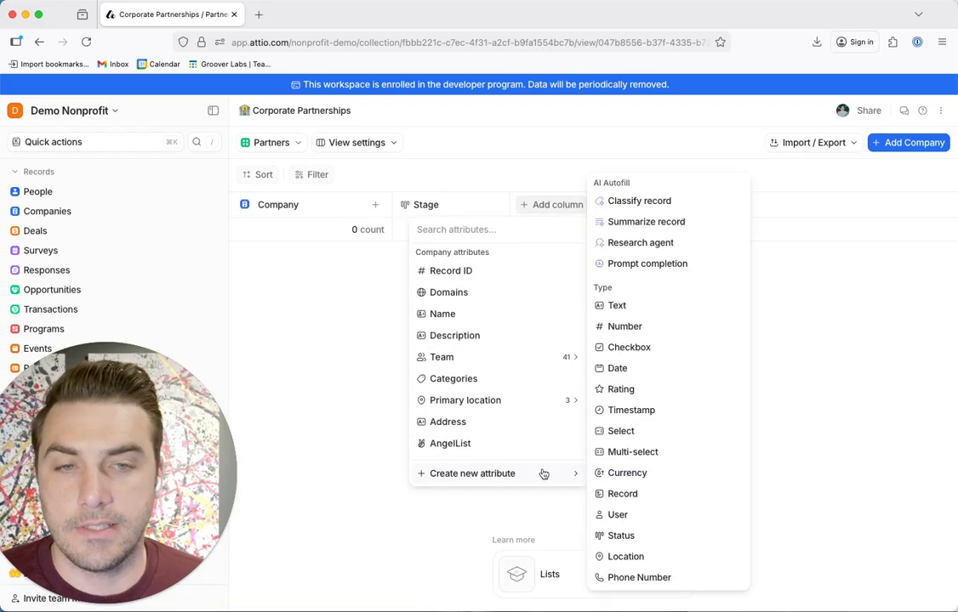
left_click(634, 474)
type("Potential Amount")
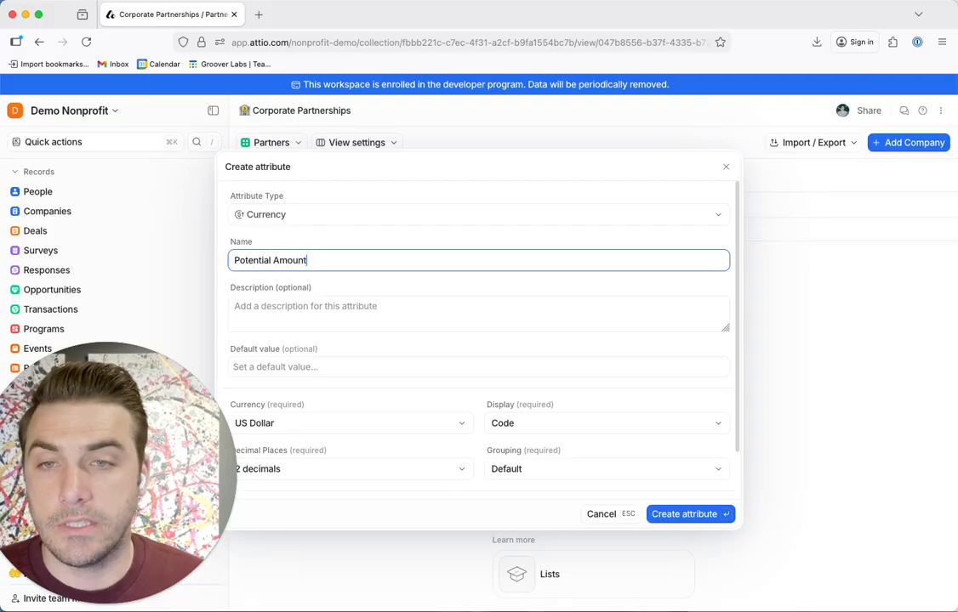
key("Tab")
key("Tab")
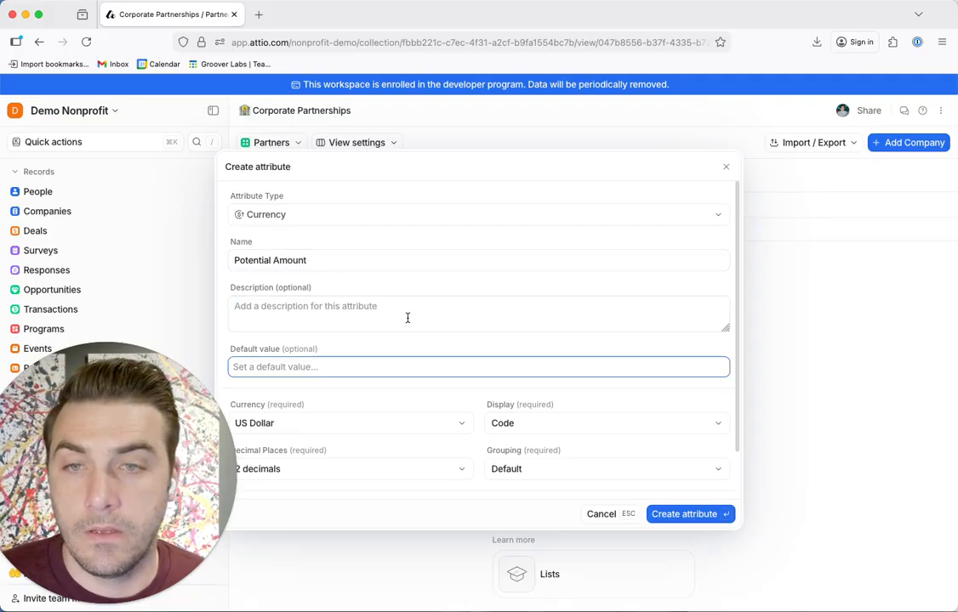
left_click(692, 521)
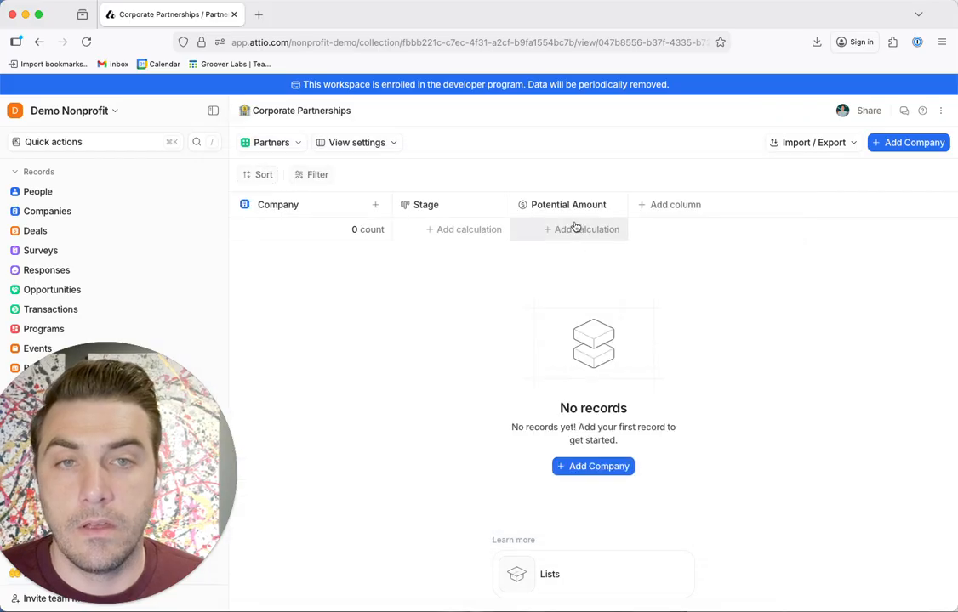
Step: Add the company's Team attribute as a column in the Partners view
left_click(661, 205)
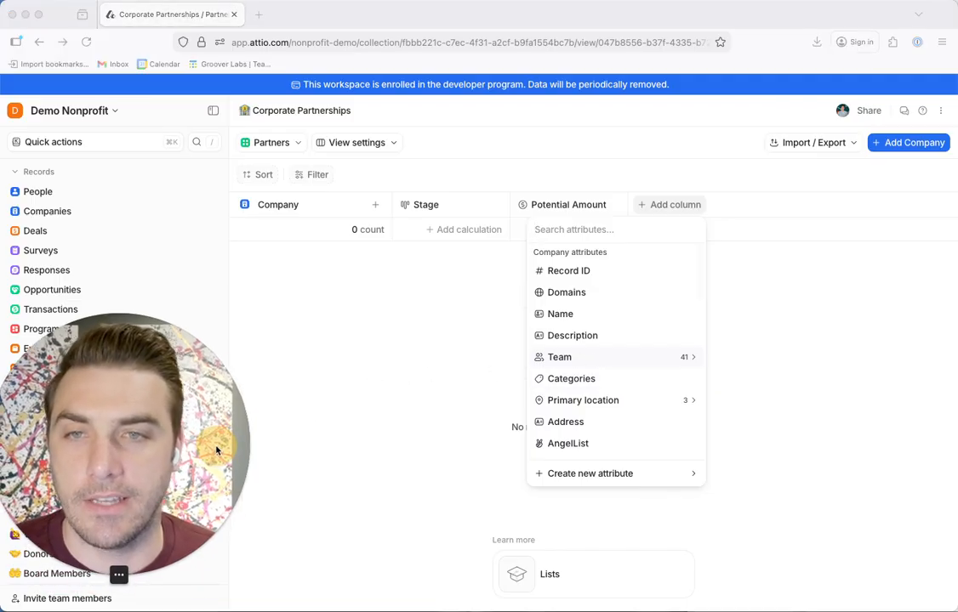
left_click(262, 453)
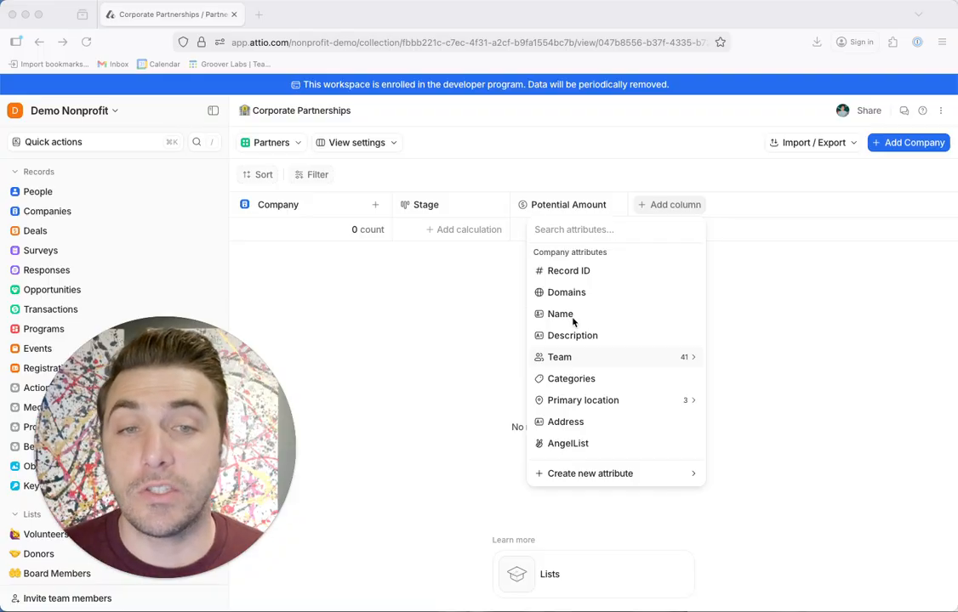
left_click(693, 358)
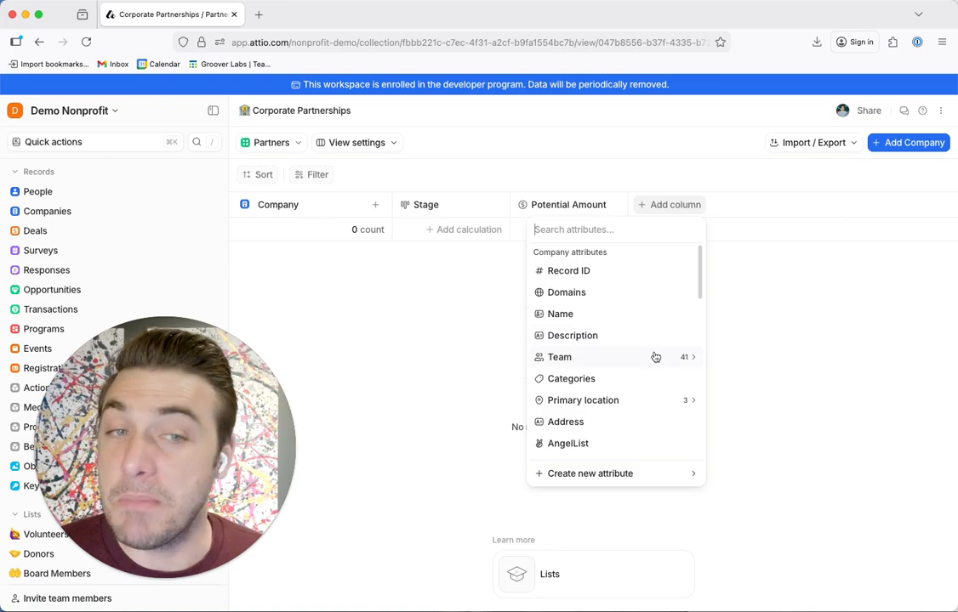
left_click(685, 362)
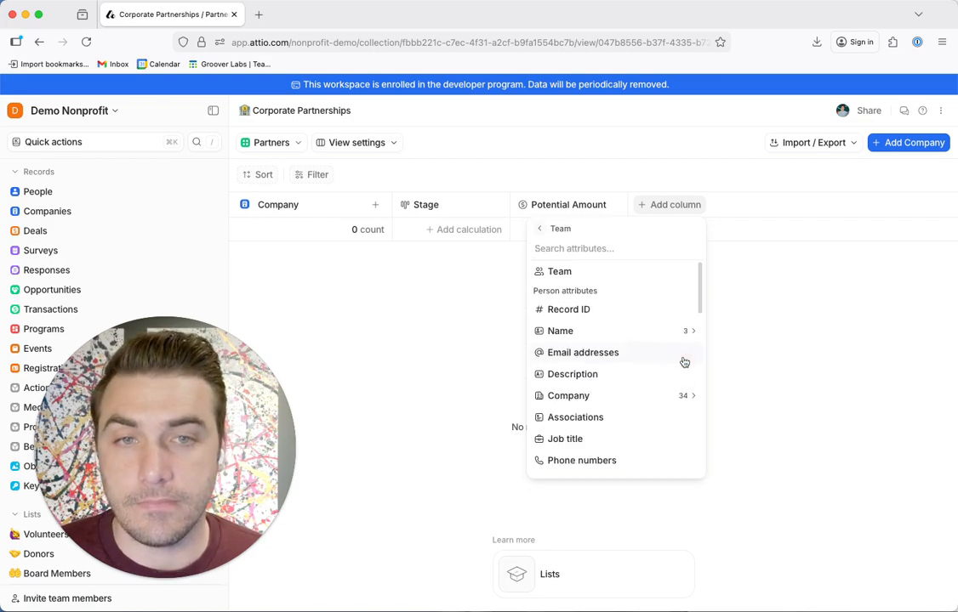
left_click(558, 272)
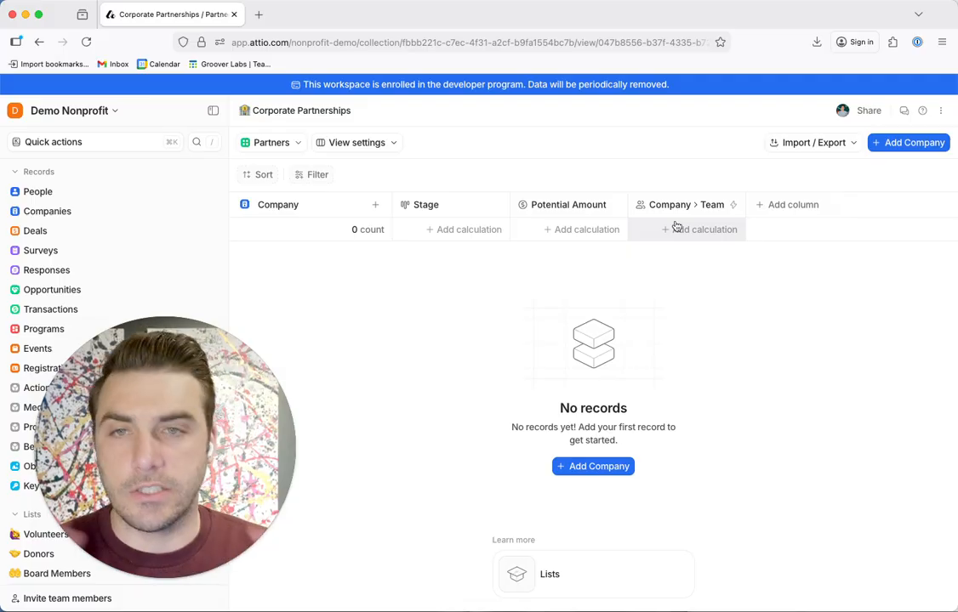
Step: Add a column for when the company team's last interaction took place, covering all interactions
left_click(764, 206)
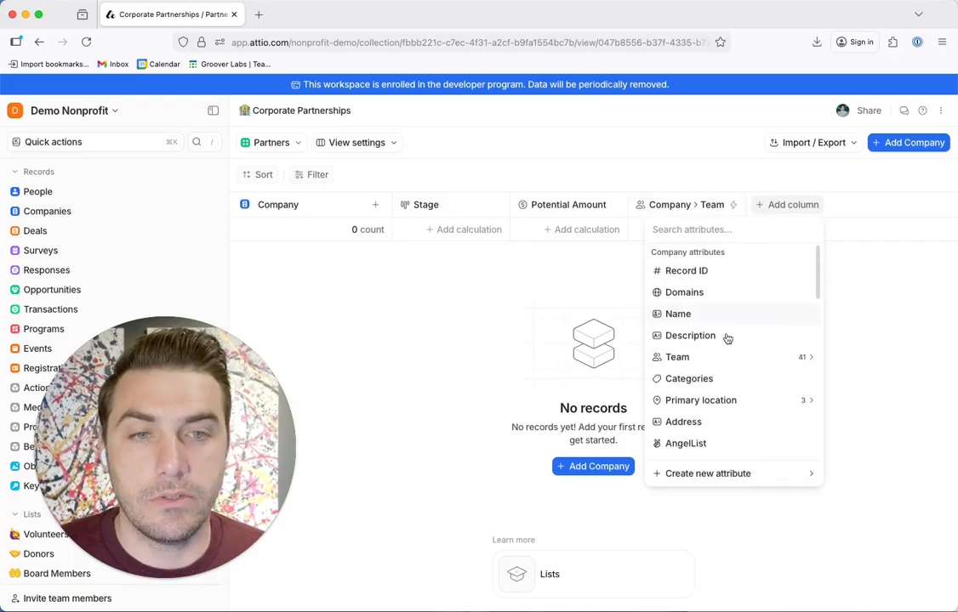
left_click(736, 361)
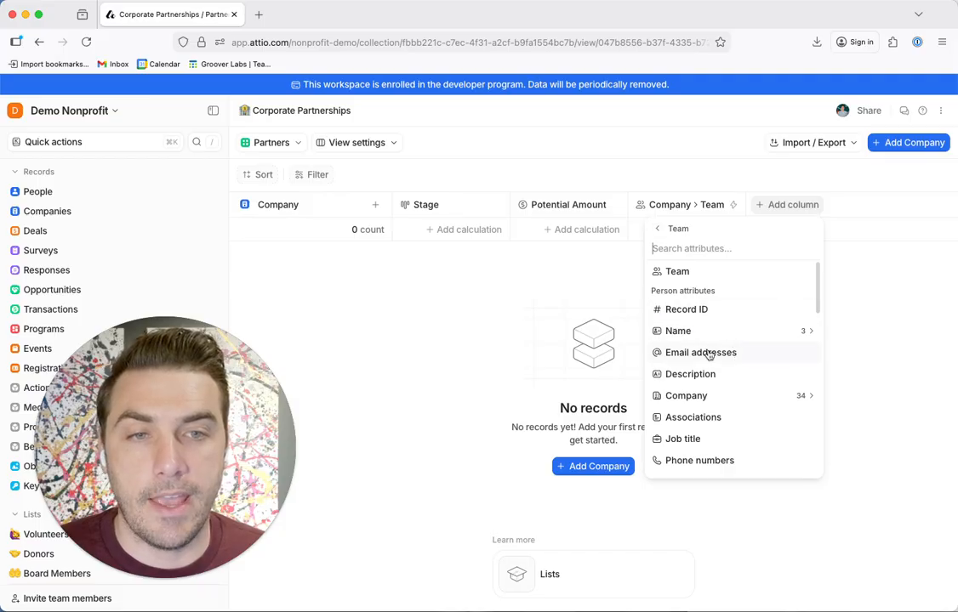
scroll(708, 353, "down", 10)
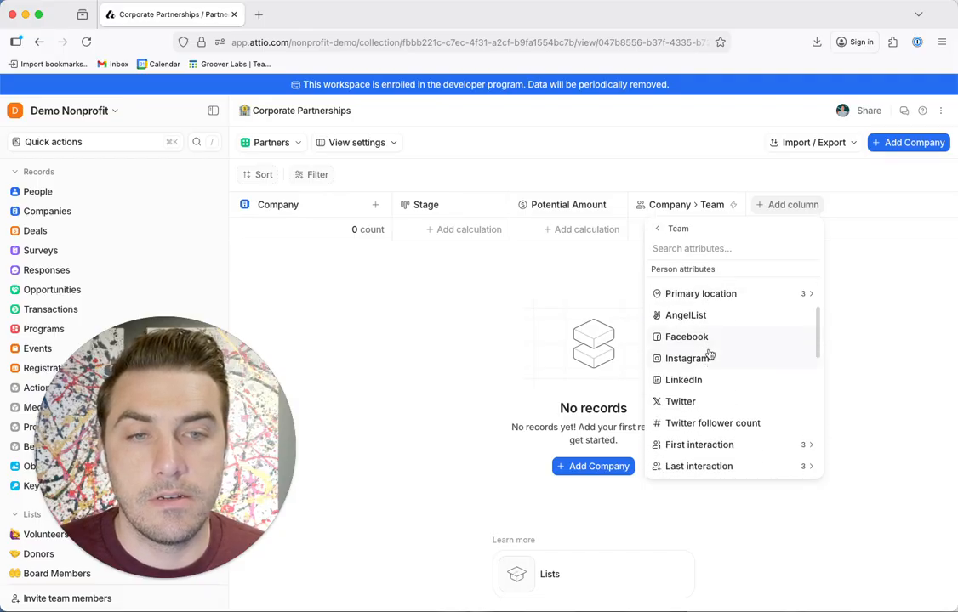
scroll(709, 354, "up", 2)
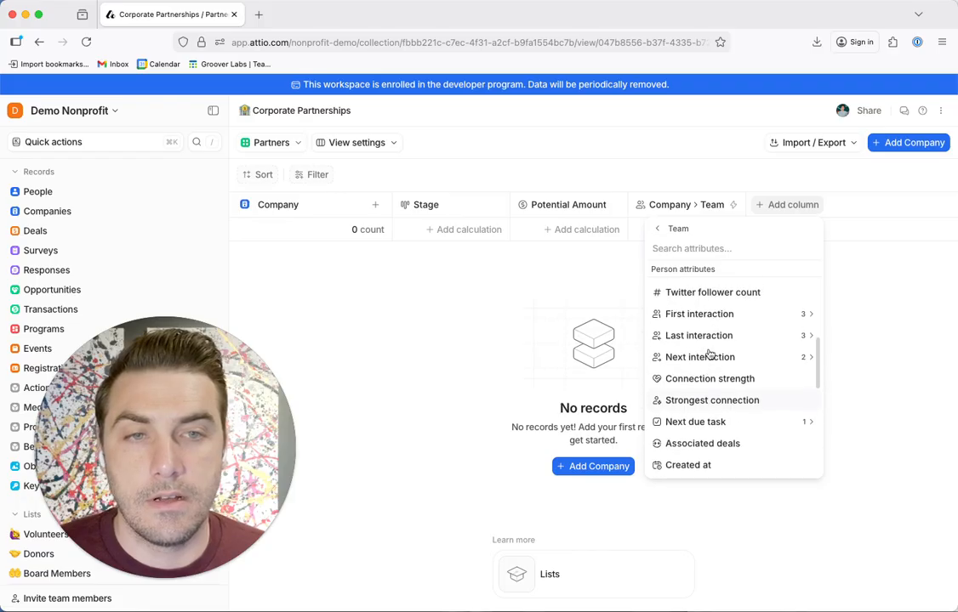
left_click(711, 340)
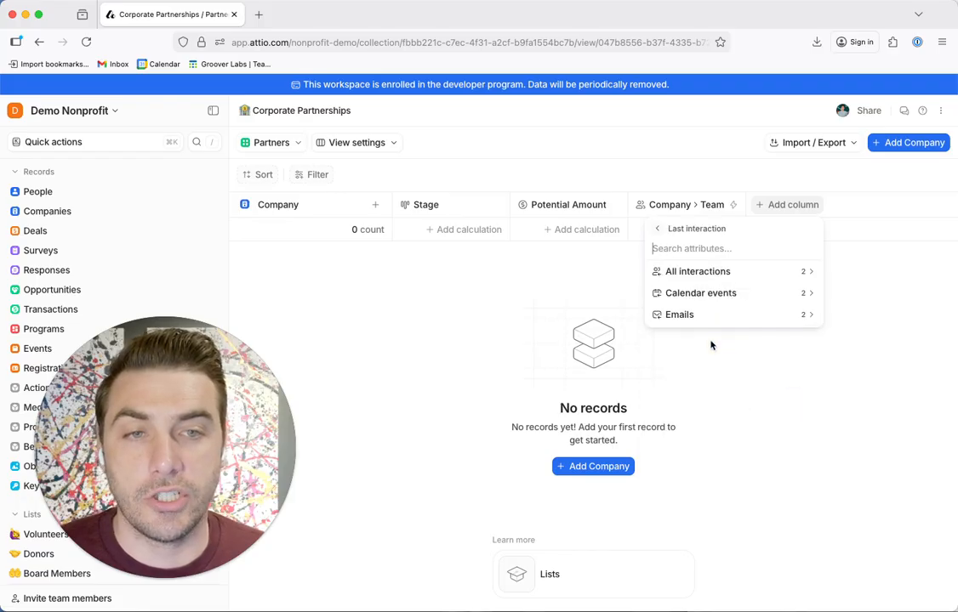
left_click(713, 272)
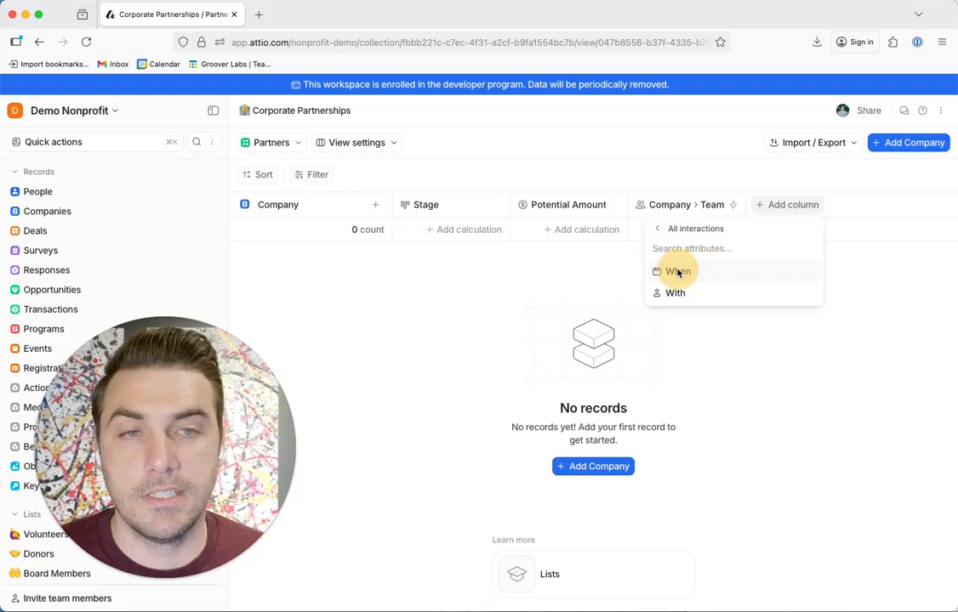
left_click(678, 273)
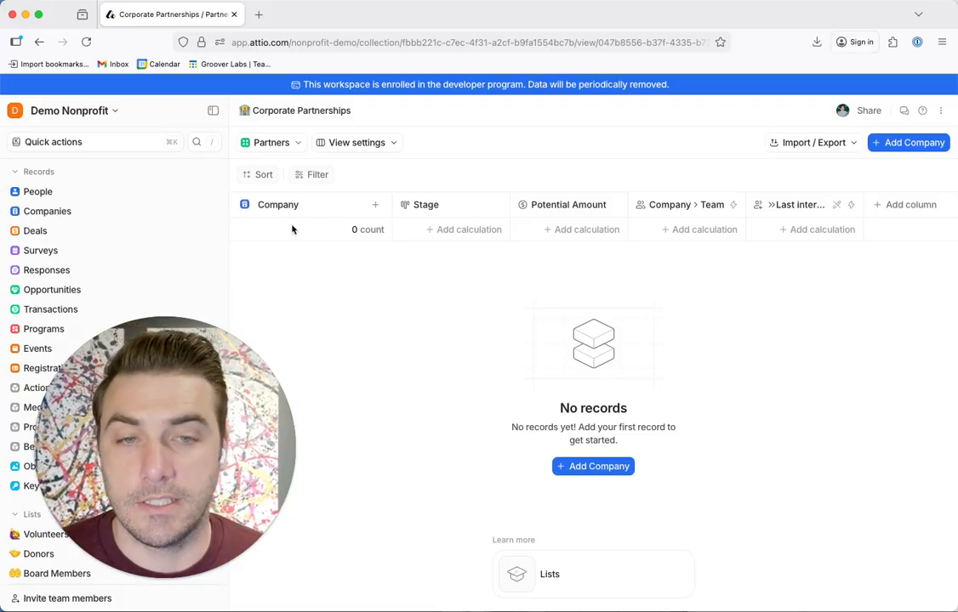
Step: Add Google to the Corporate Partnerships list with a Potential Amount of 1000000
left_click(584, 472)
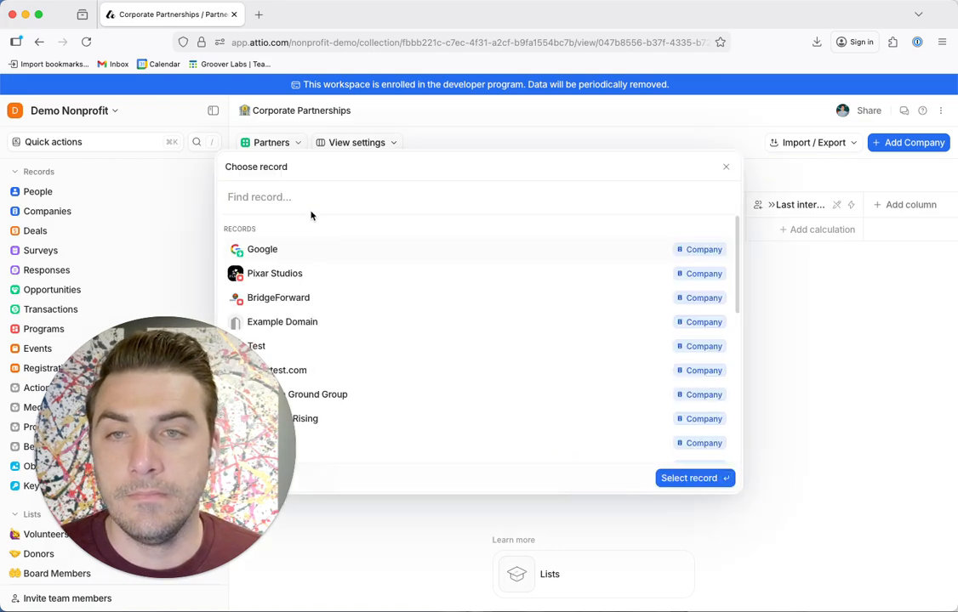
left_click(285, 251)
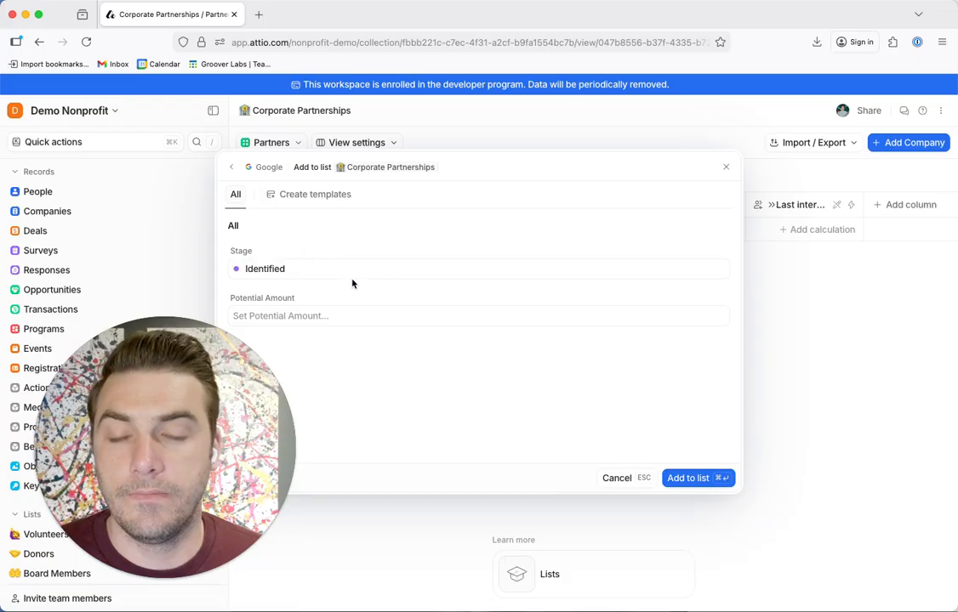
left_click(273, 317)
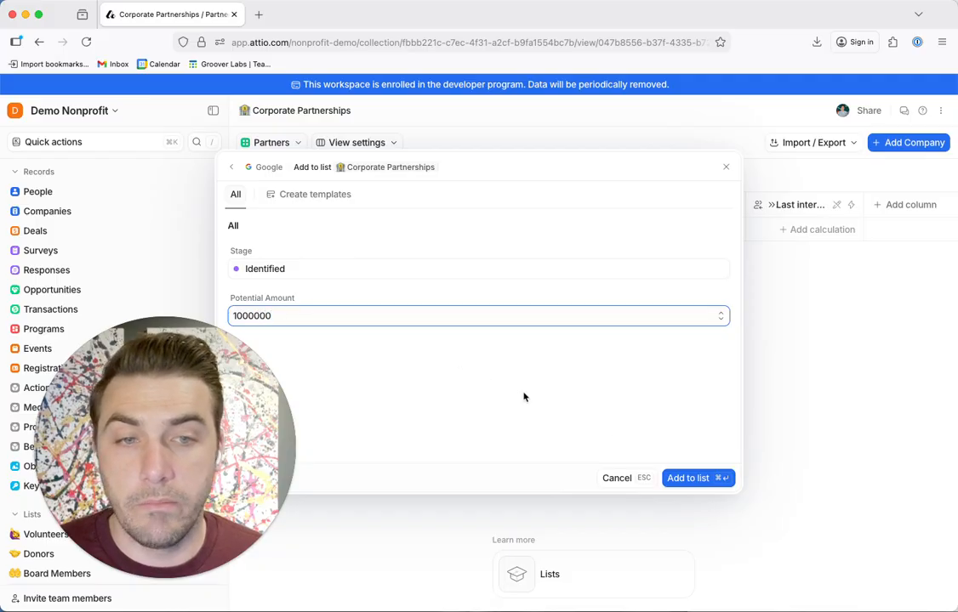
left_click(688, 478)
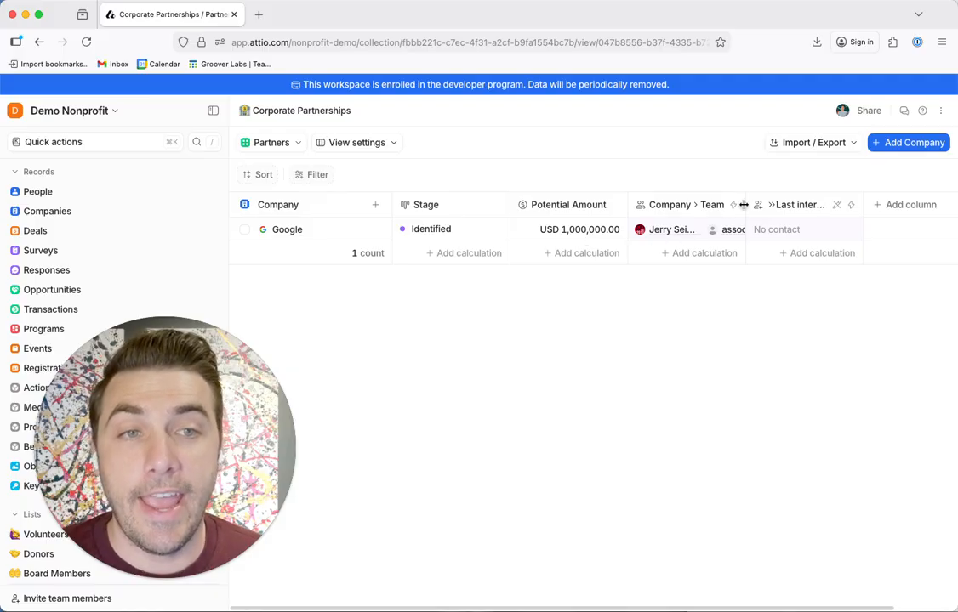
Step: Widen the Company > Team column to show more team members and check the table's remaining columns
left_click_drag(744, 205, 883, 202)
scroll(803, 244, "right", 3)
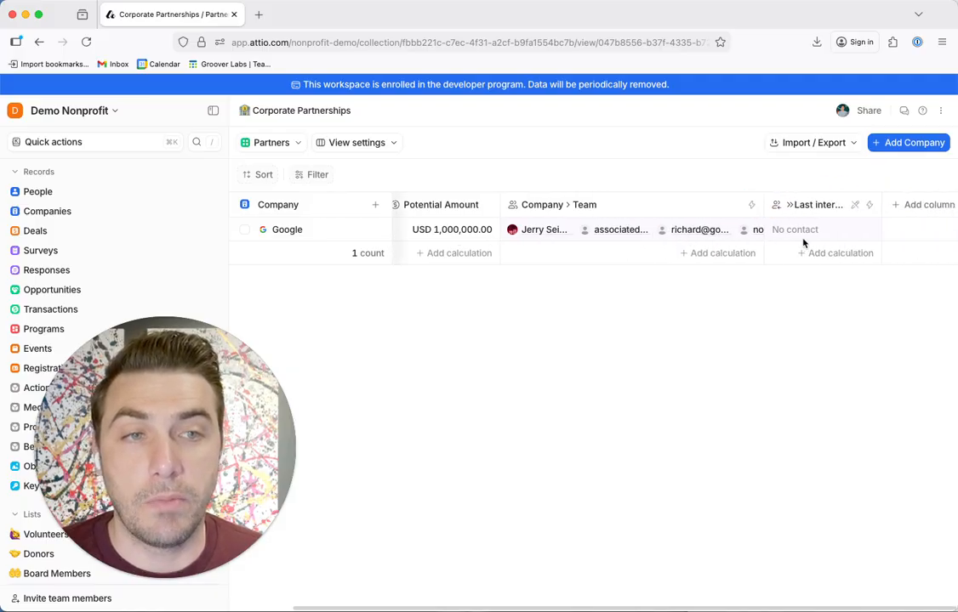
scroll(425, 237, "left", 3)
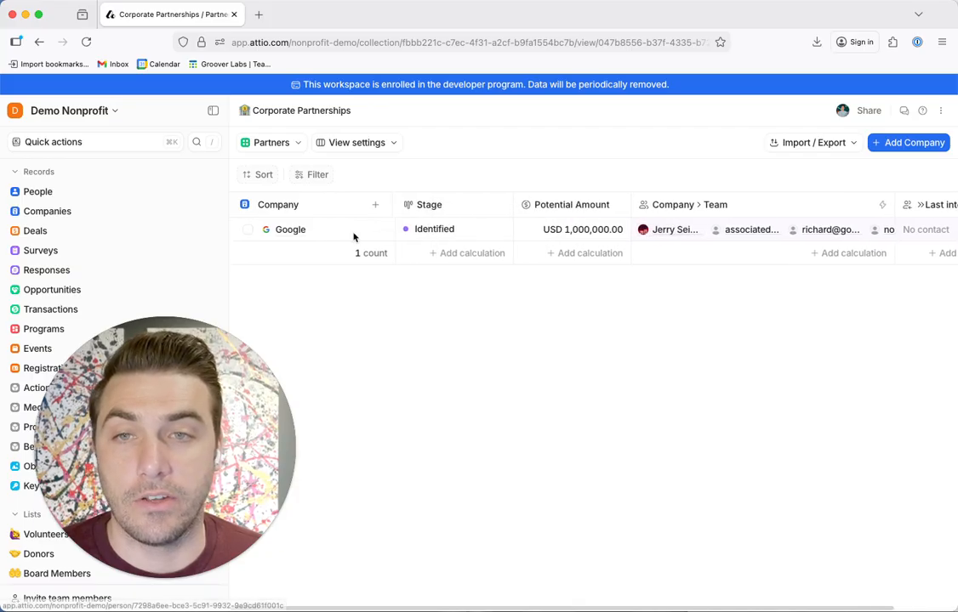
Step: Review Google's company record with its activity and team members, then return to the Corporate Partnerships list and check its columns
left_click(276, 233)
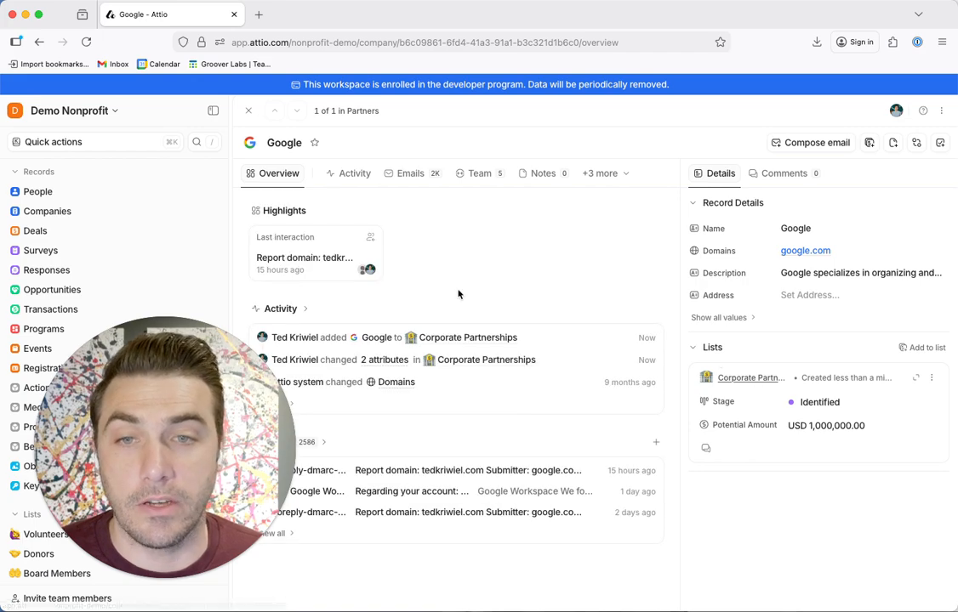
left_click_drag(241, 389, 192, 369)
left_click(325, 337)
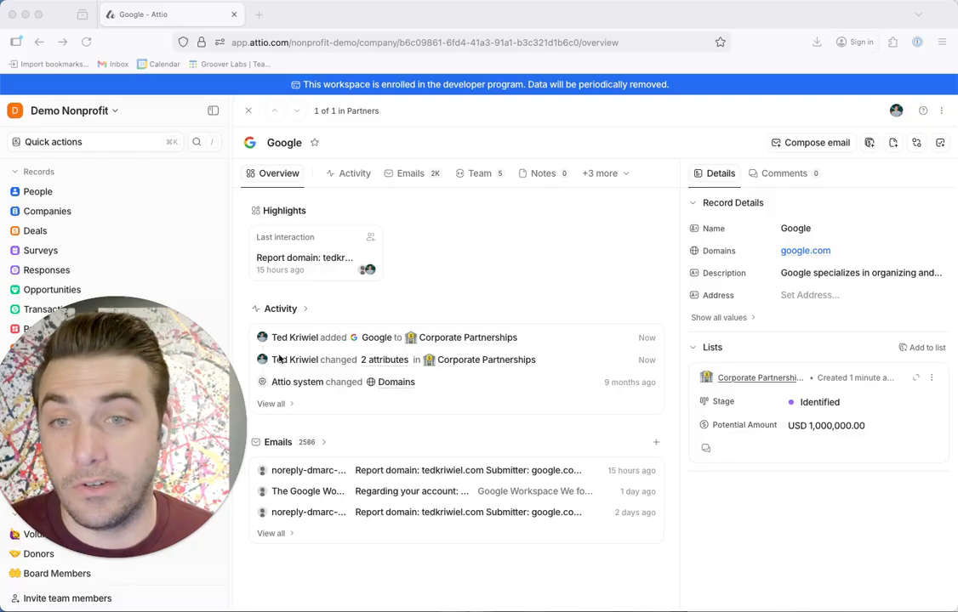
left_click_drag(158, 390, 173, 390)
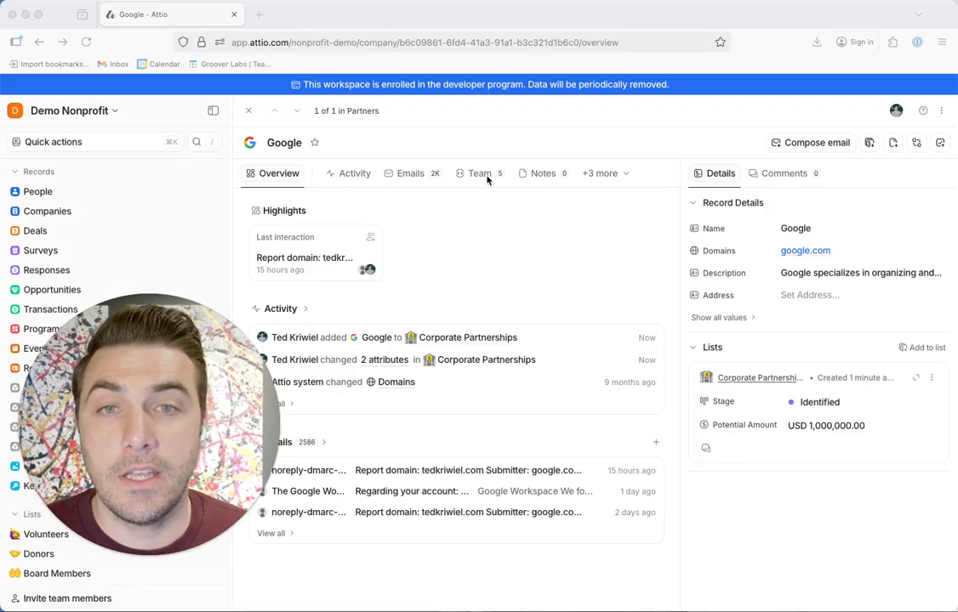
left_click(491, 177)
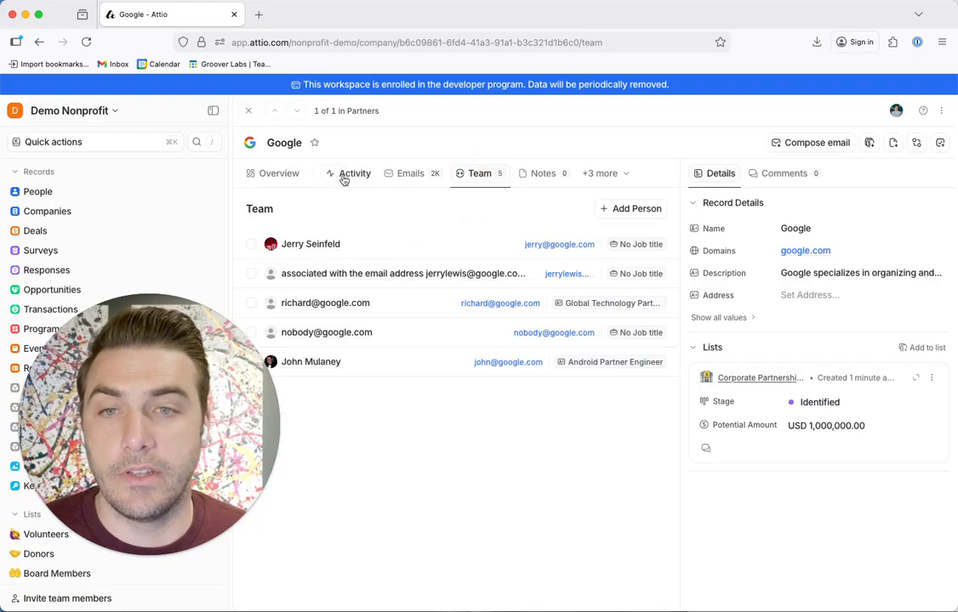
left_click(250, 111)
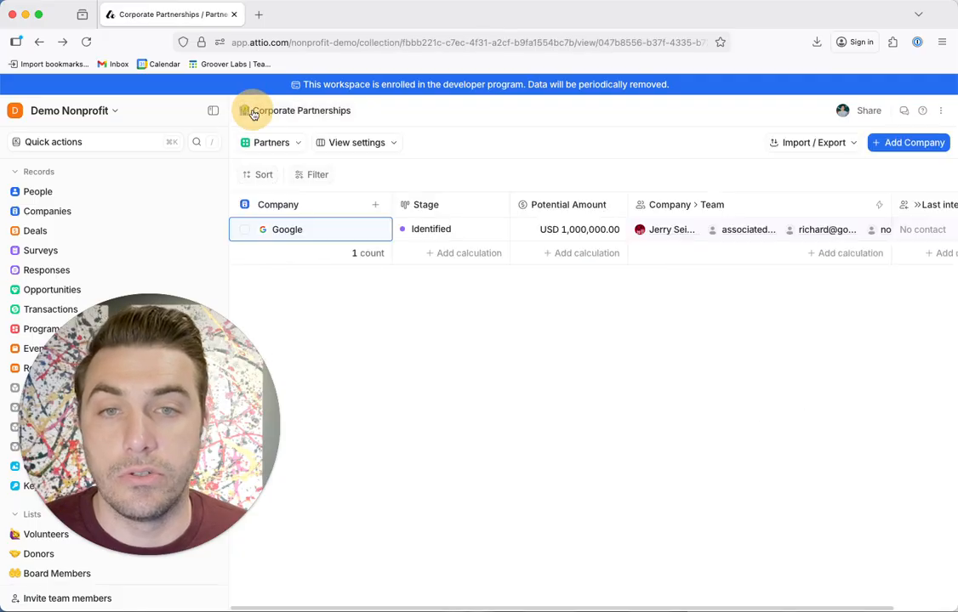
scroll(544, 238, "right", 5)
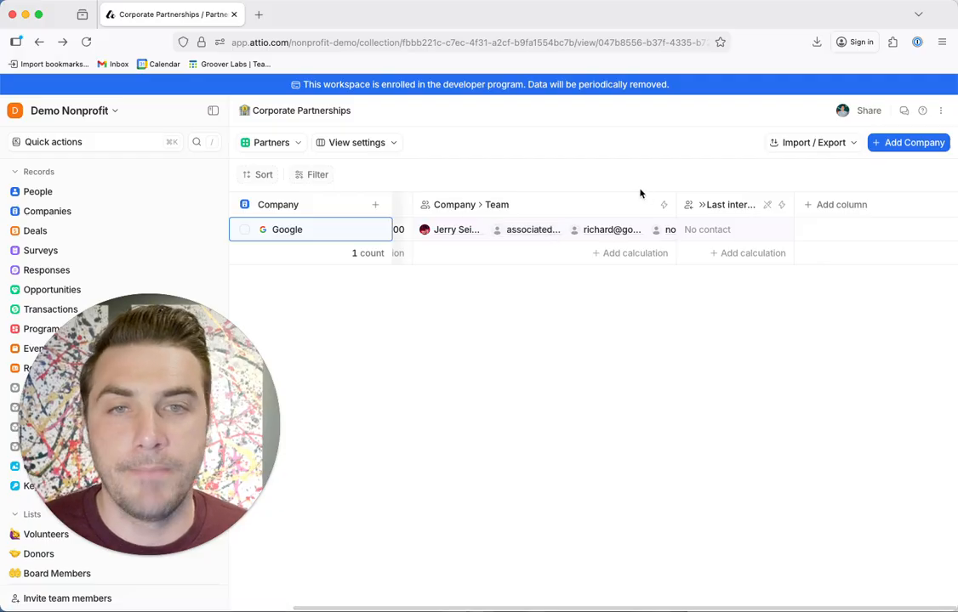
scroll(507, 231, "left", 5)
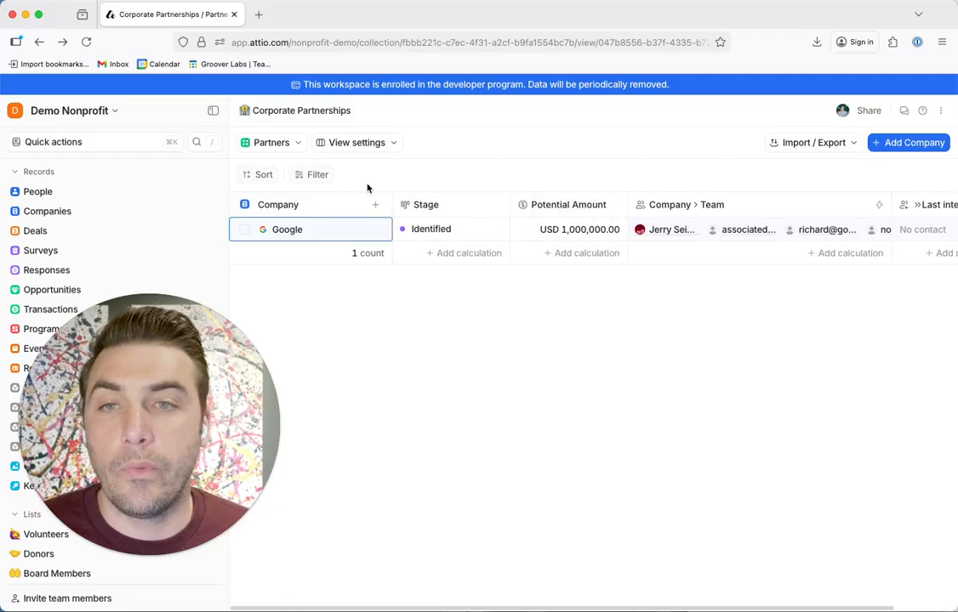
Step: From Companies, add Common Ground Group, BridgeForward, Tomorrow Rising, Next Horizon Network and Access Forward to the Corporate Partnerships list and open that list
left_click_drag(166, 306, 728, 309)
left_click(72, 213)
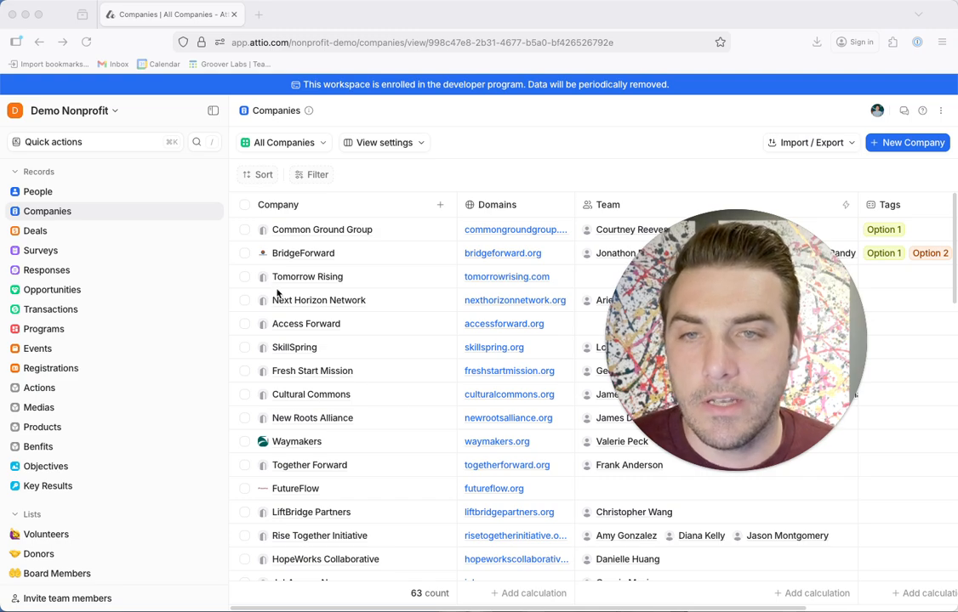
scroll(251, 243, "right", 1)
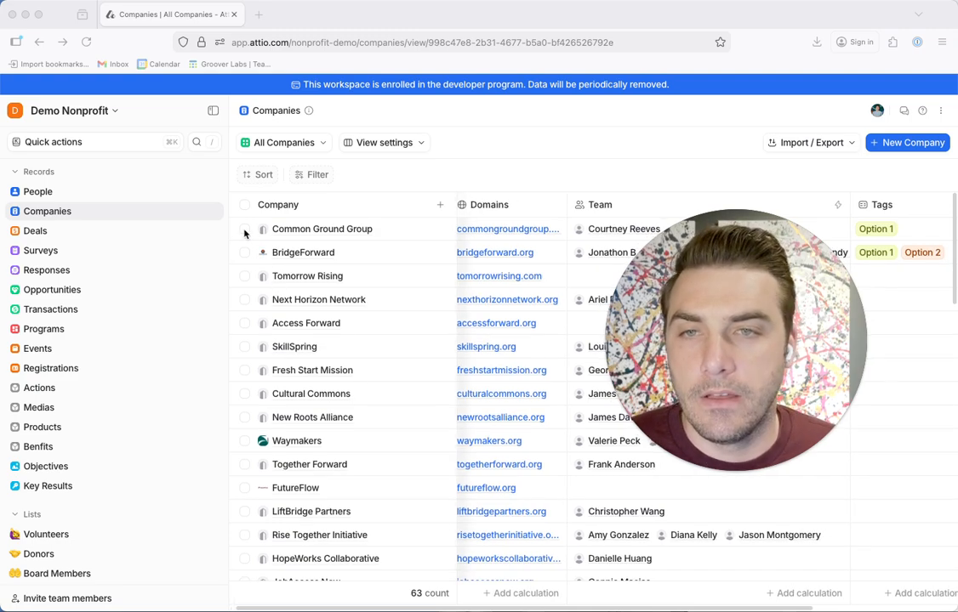
left_click(244, 229)
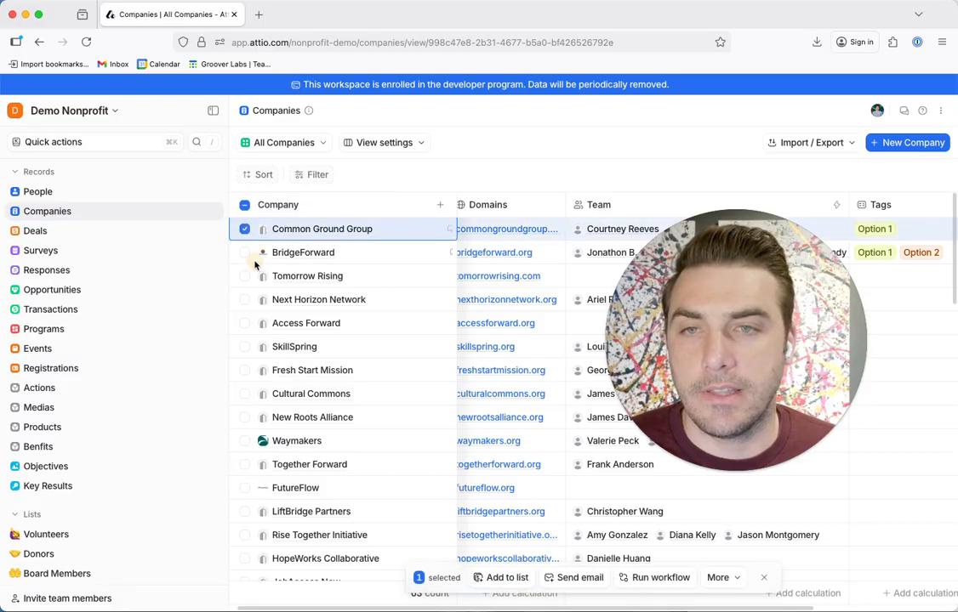
left_click(244, 253)
left_click(244, 276)
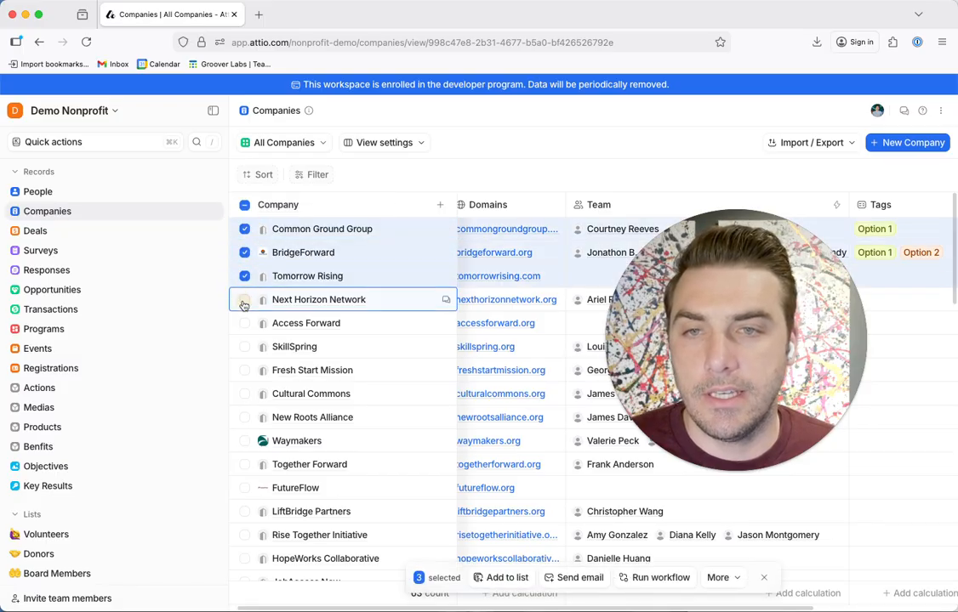
left_click(244, 299)
left_click(244, 323)
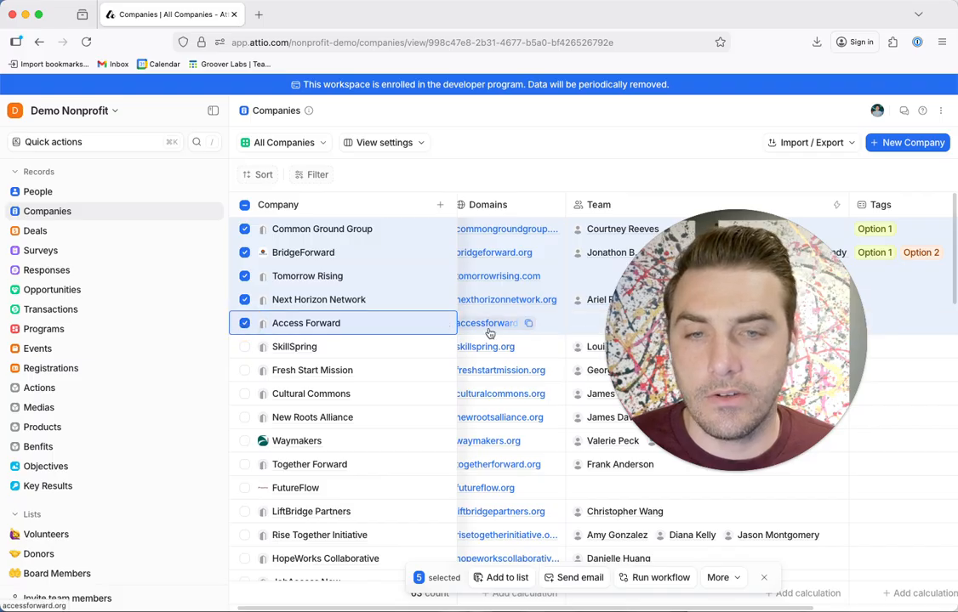
left_click(507, 578)
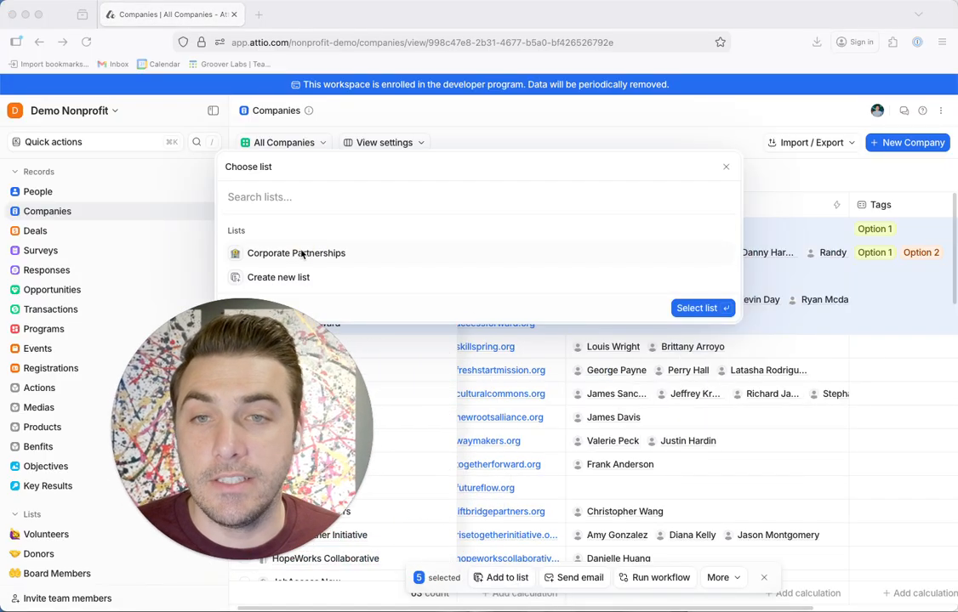
left_click(293, 252)
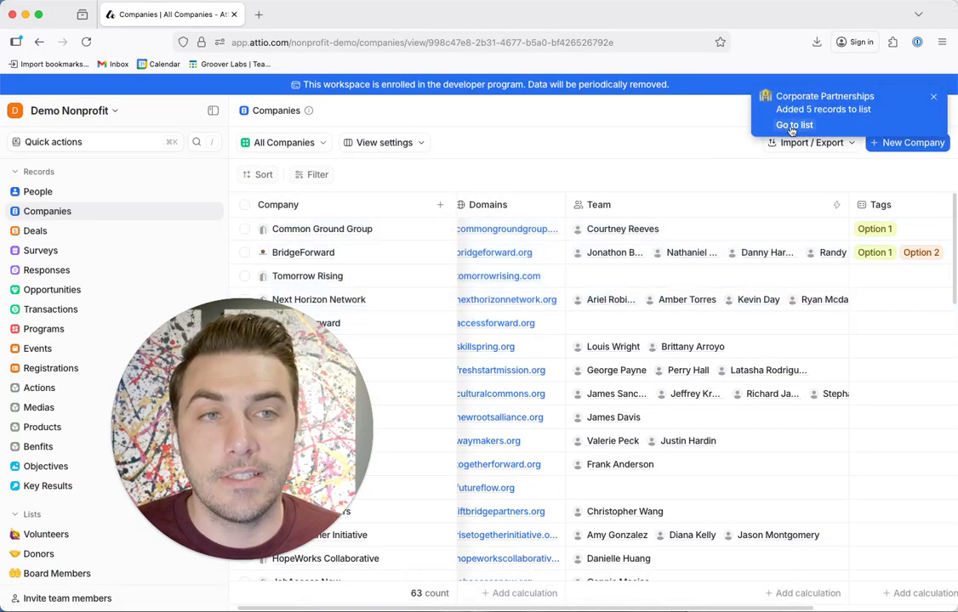
left_click(793, 125)
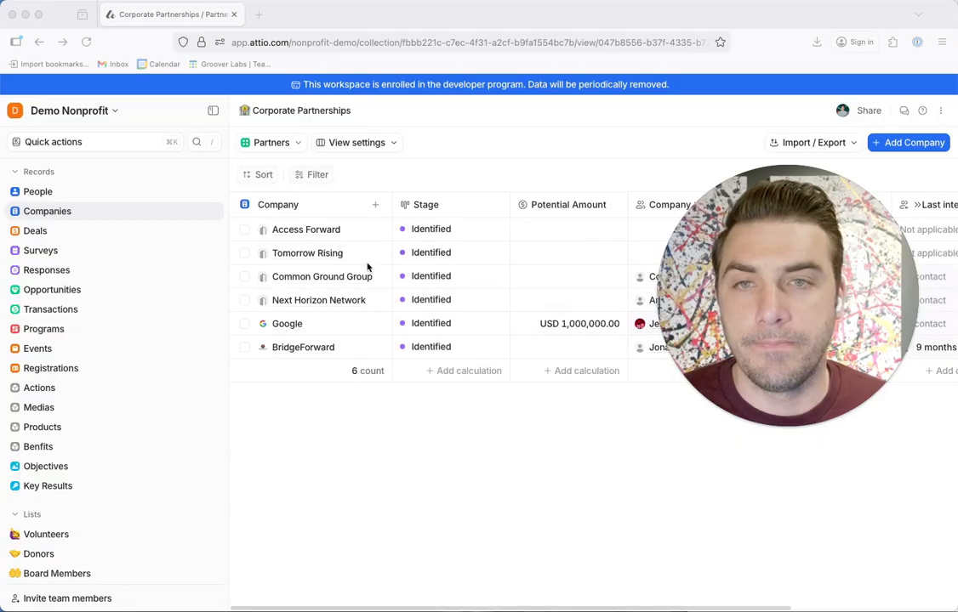
Step: Create a Kanban view titled Partner Stages for the list, with its columns based on the Stage attribute
left_click(297, 144)
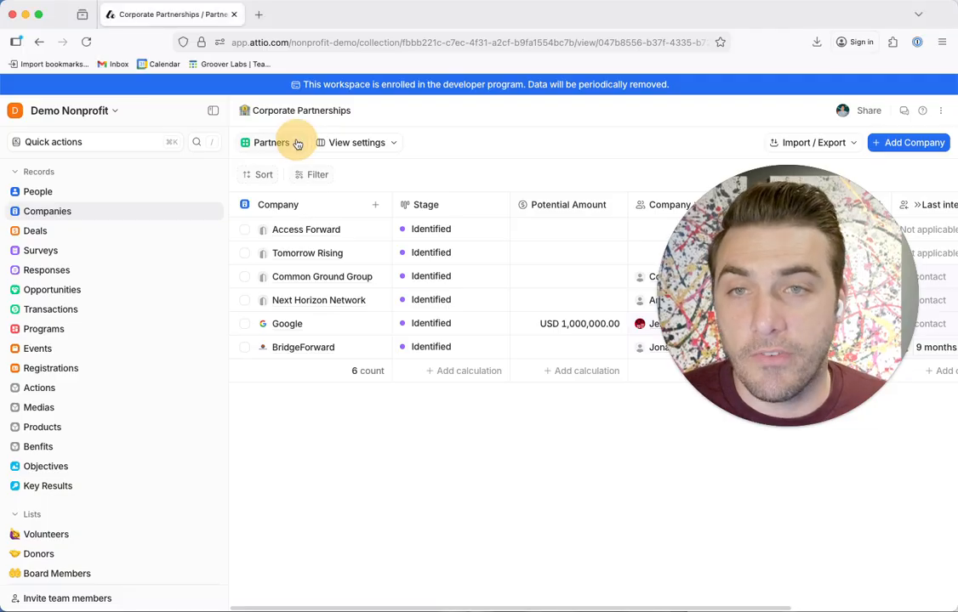
left_click(286, 213)
left_click(583, 234)
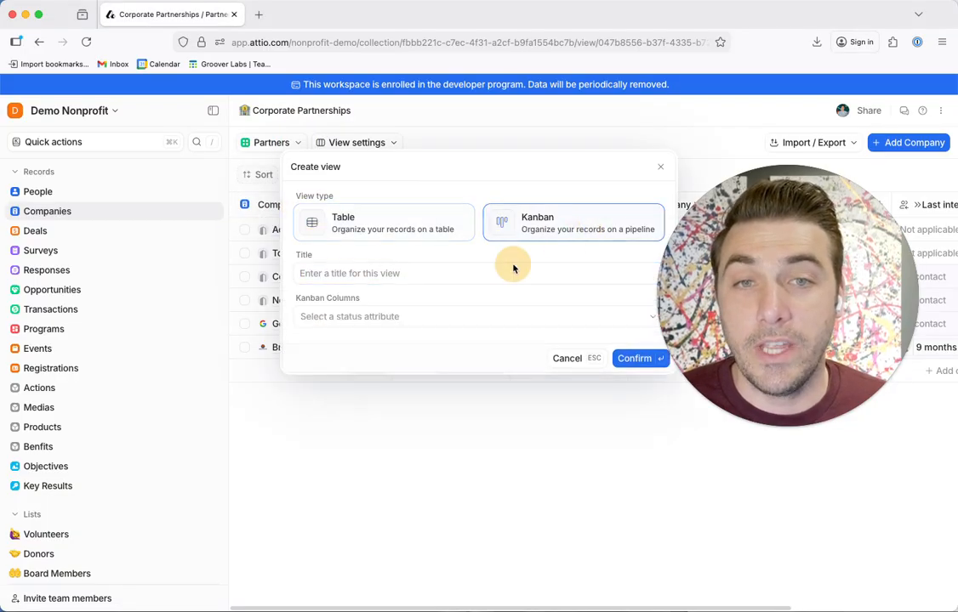
left_click(339, 271)
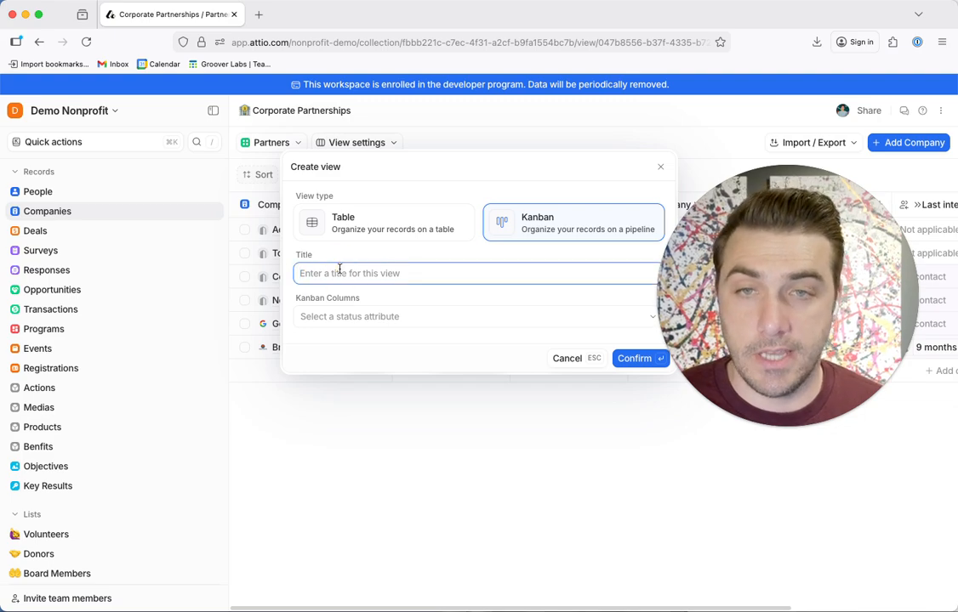
type("Partne")
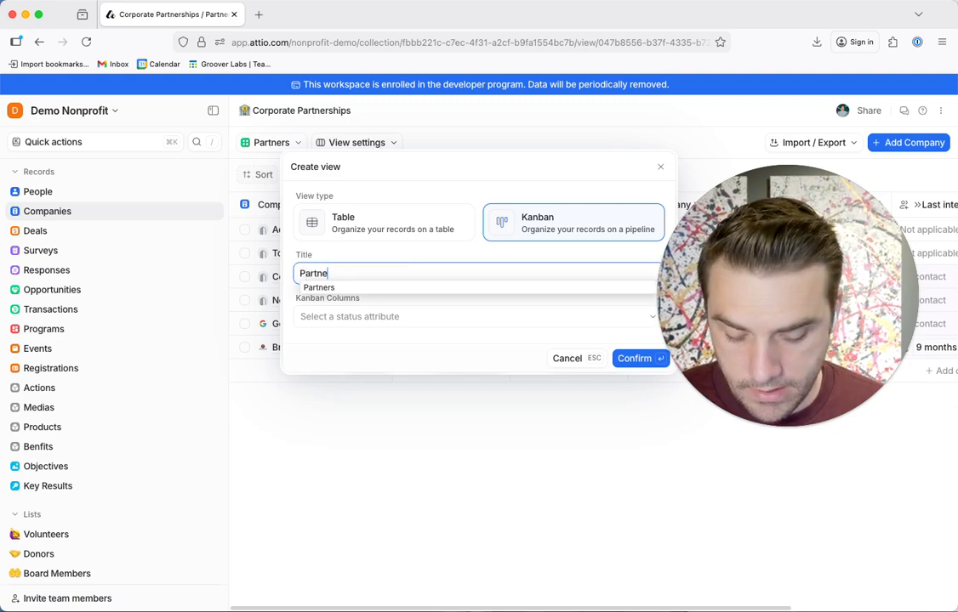
type("r Kanba")
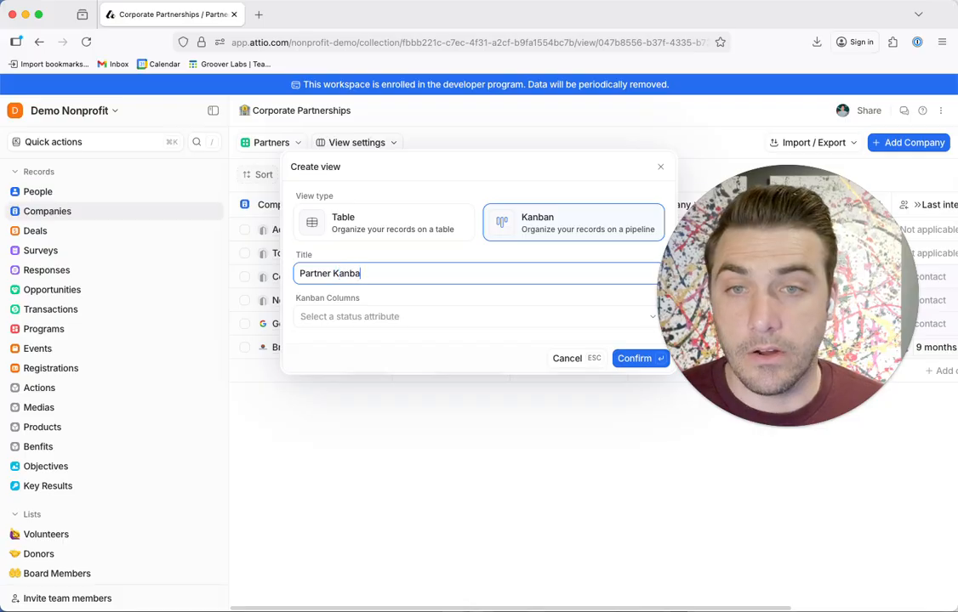
key("BackSpace")
key("BackSpace")
key("BackSpace")
key("BackSpace")
key("BackSpace")
type("Stages")
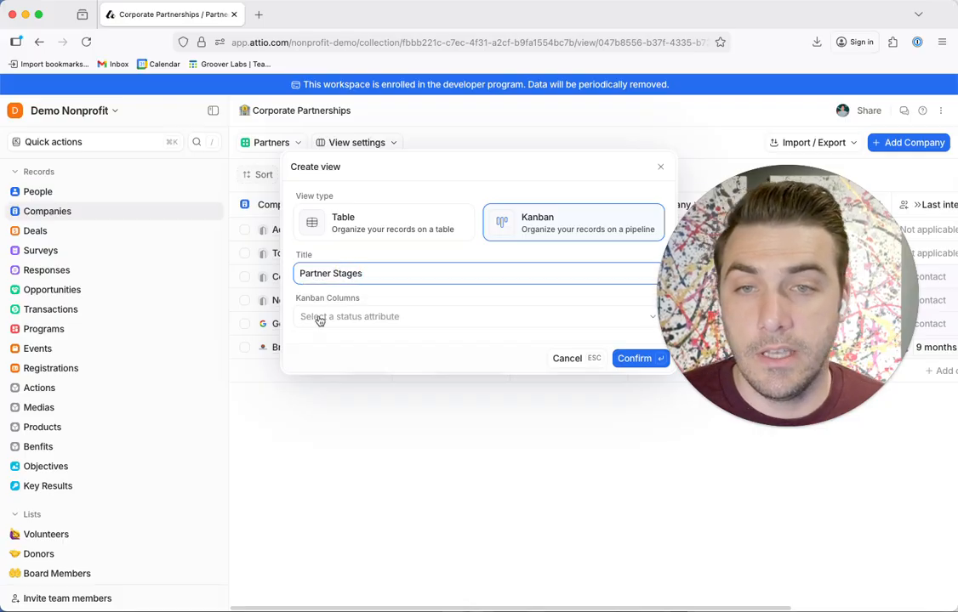
left_click(319, 318)
left_click(320, 370)
left_click(626, 360)
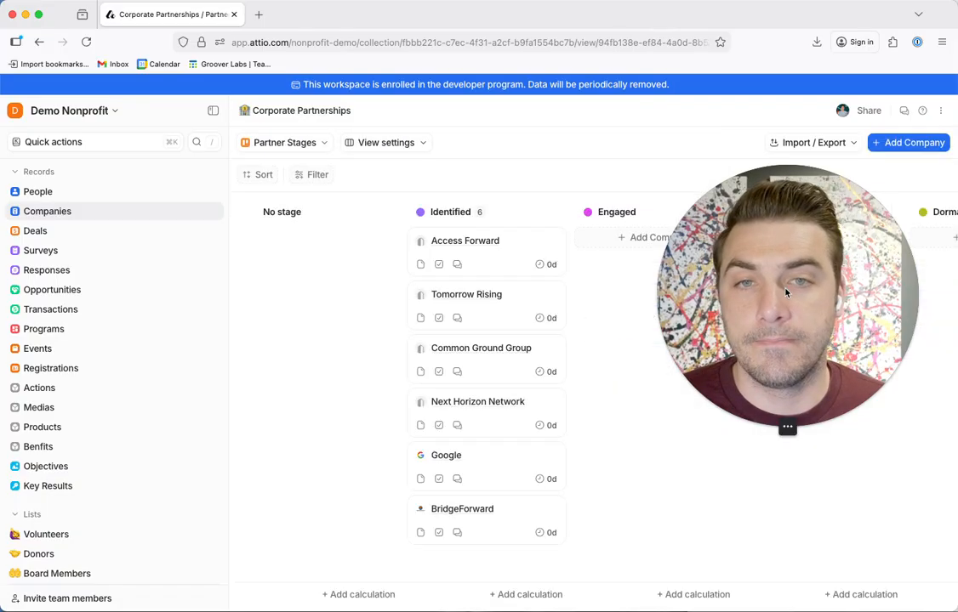
Step: Move the Access Forward card from Identified to the Engaged stage and view its list entry details
left_click_drag(786, 293, 162, 253)
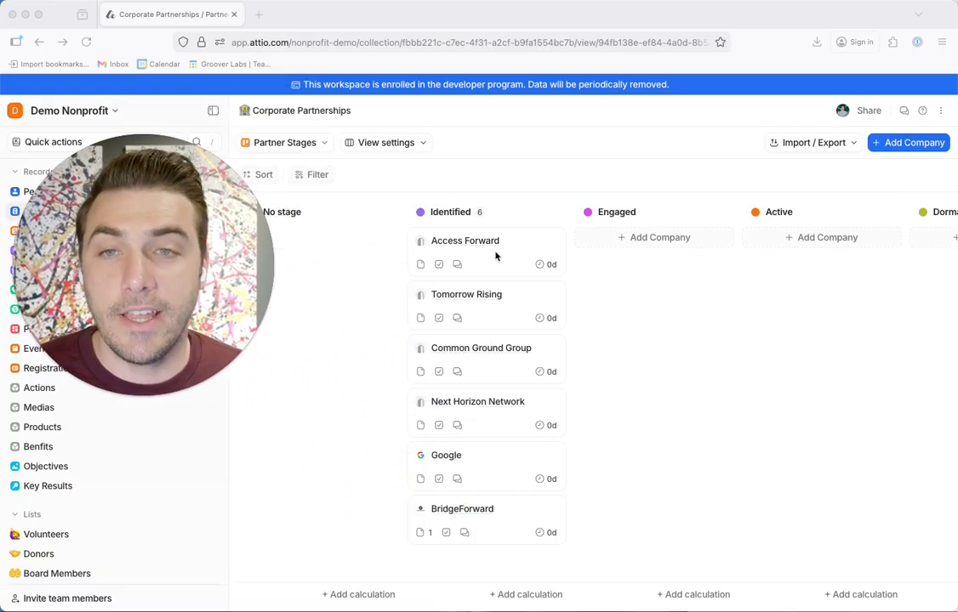
left_click(440, 245)
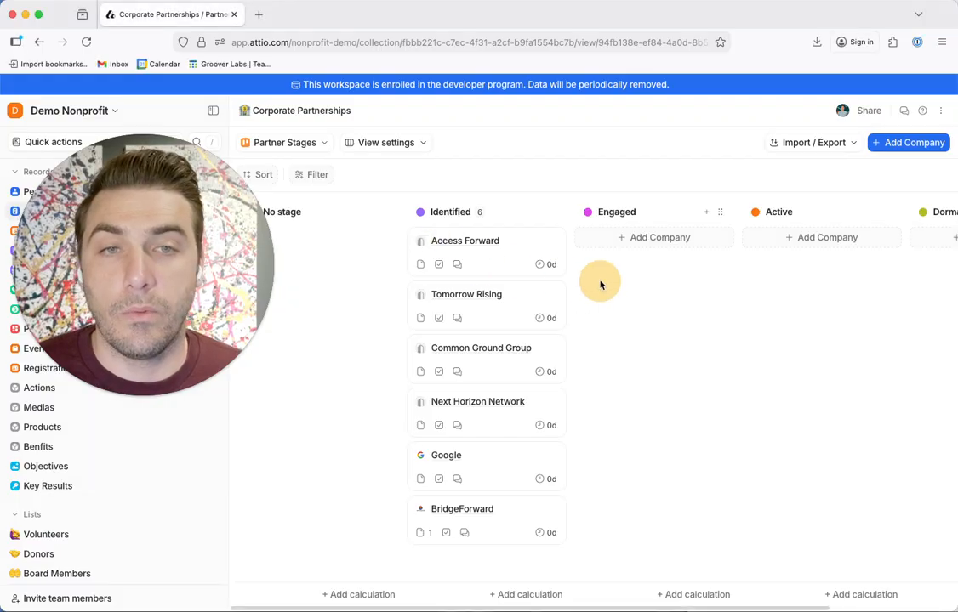
left_click_drag(444, 241, 626, 263)
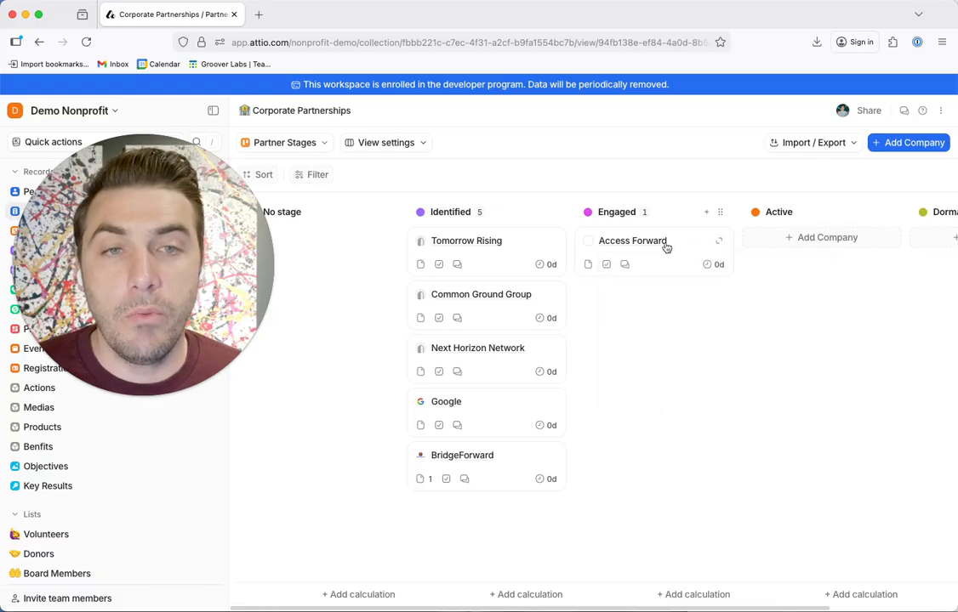
left_click(719, 243)
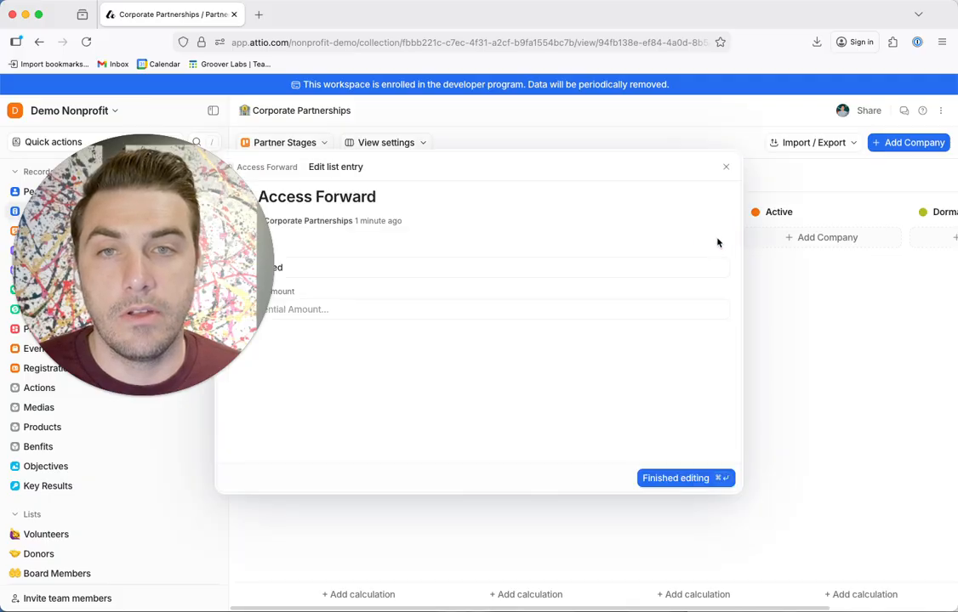
left_click(728, 168)
Step: Add the company's Team attribute as a card row in the Partner Stages view
left_click(941, 111)
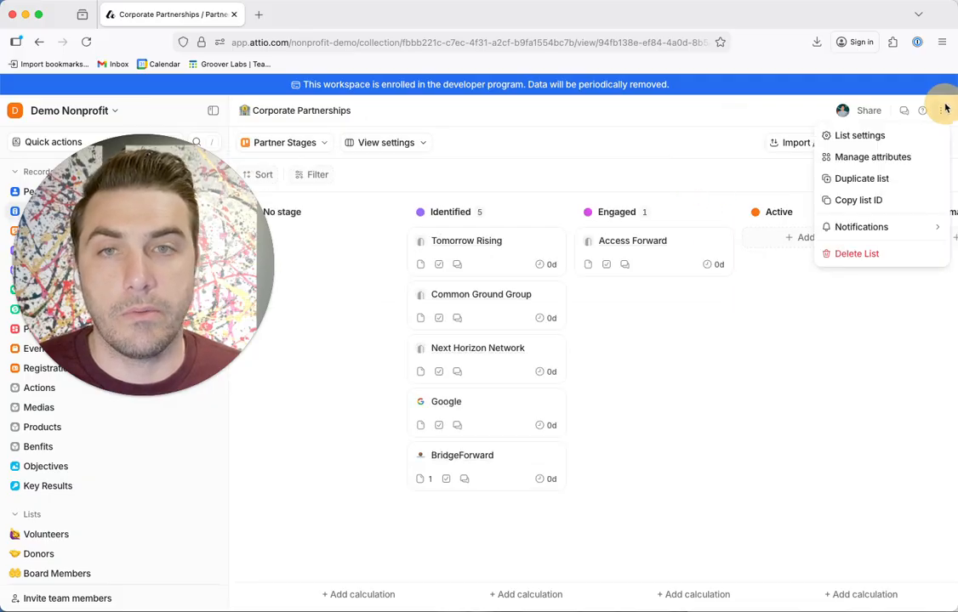
left_click(731, 181)
left_click(408, 144)
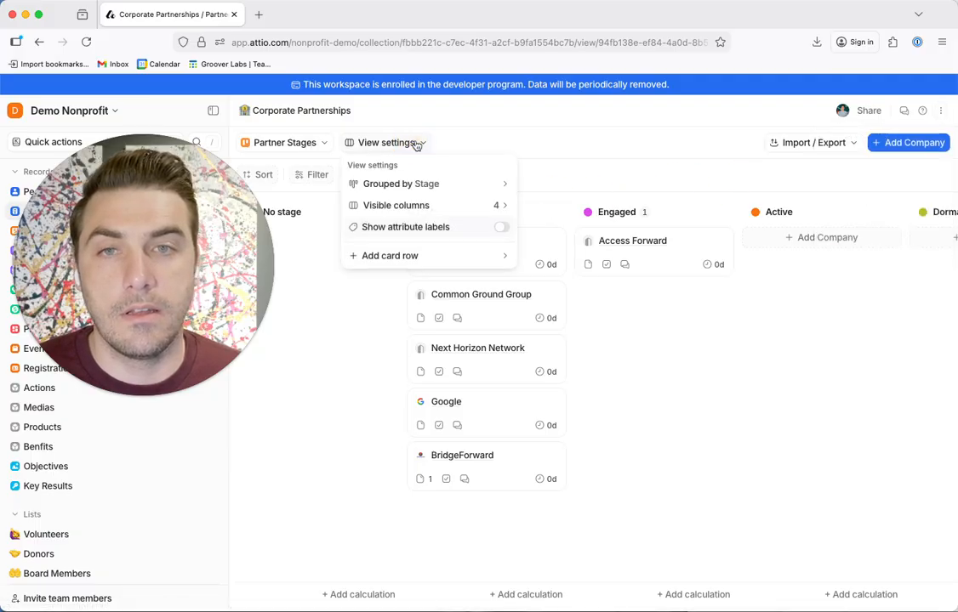
left_click(502, 255)
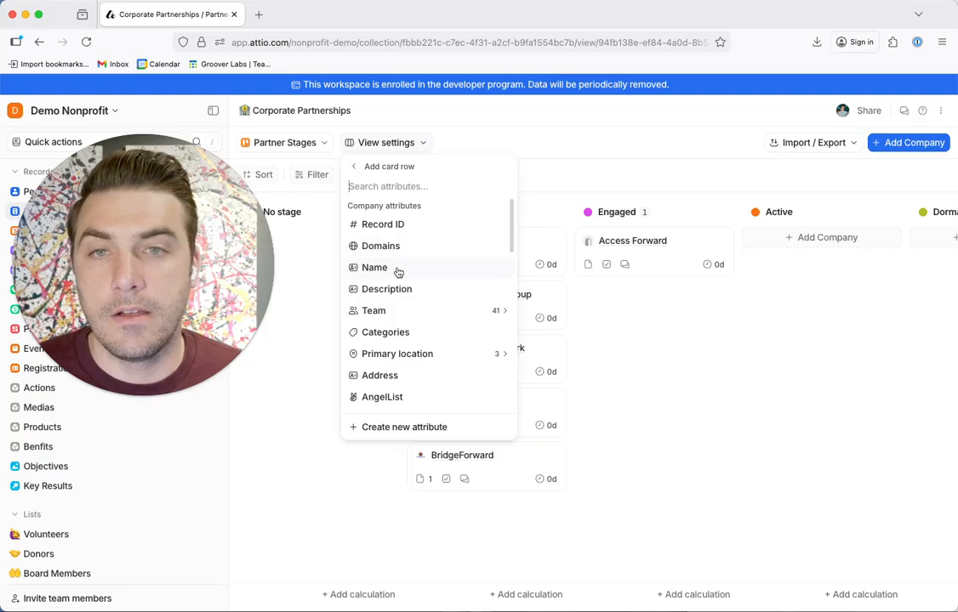
left_click(505, 312)
left_click(385, 213)
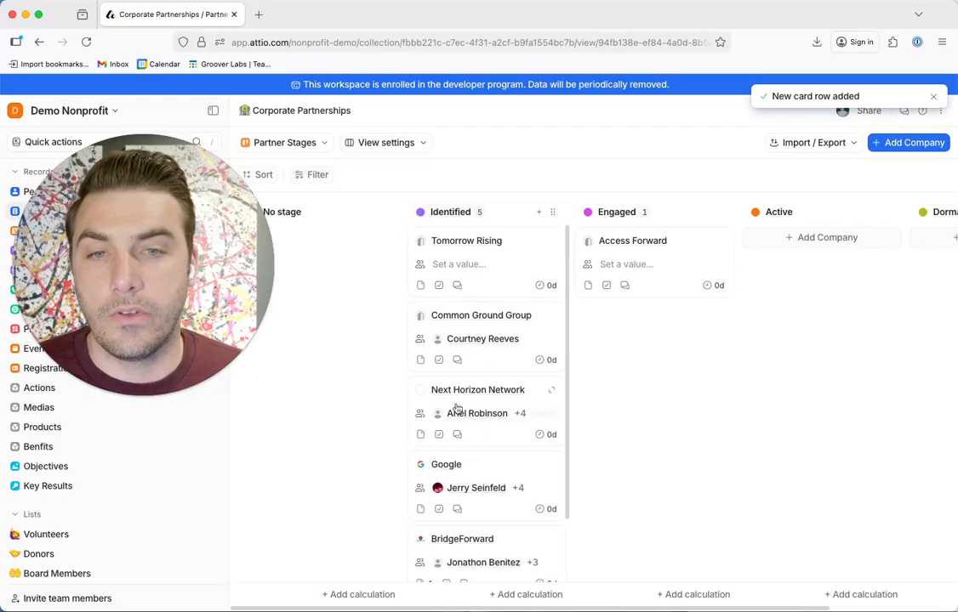
Step: View all the team members linked on the Next Horizon Network card
left_click(538, 417)
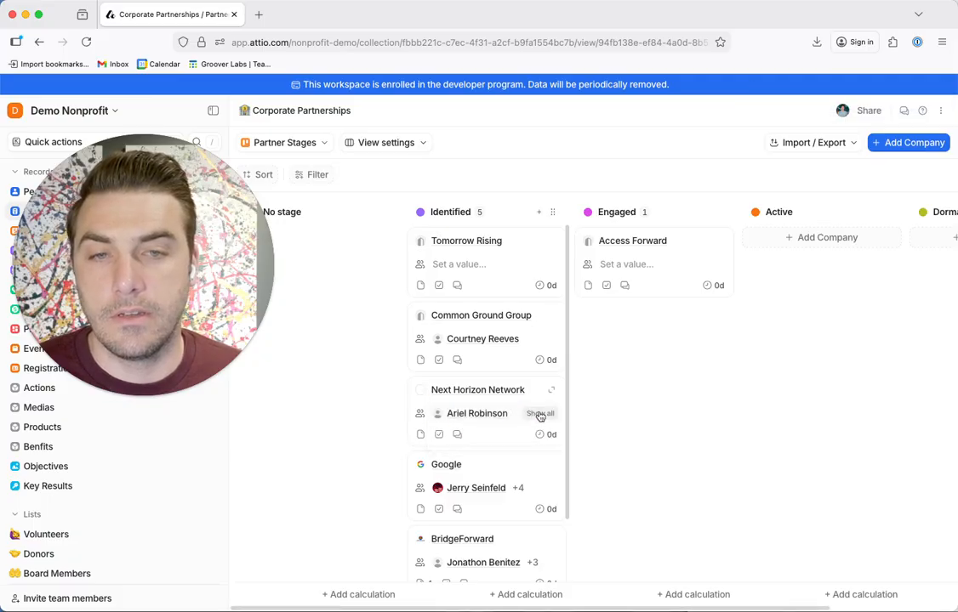
left_click(533, 413)
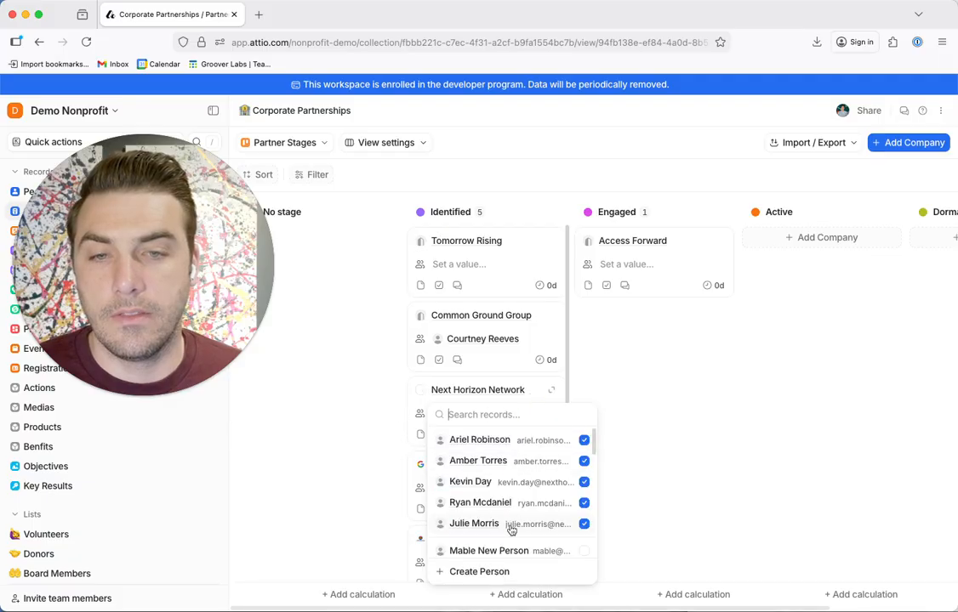
left_click(392, 290)
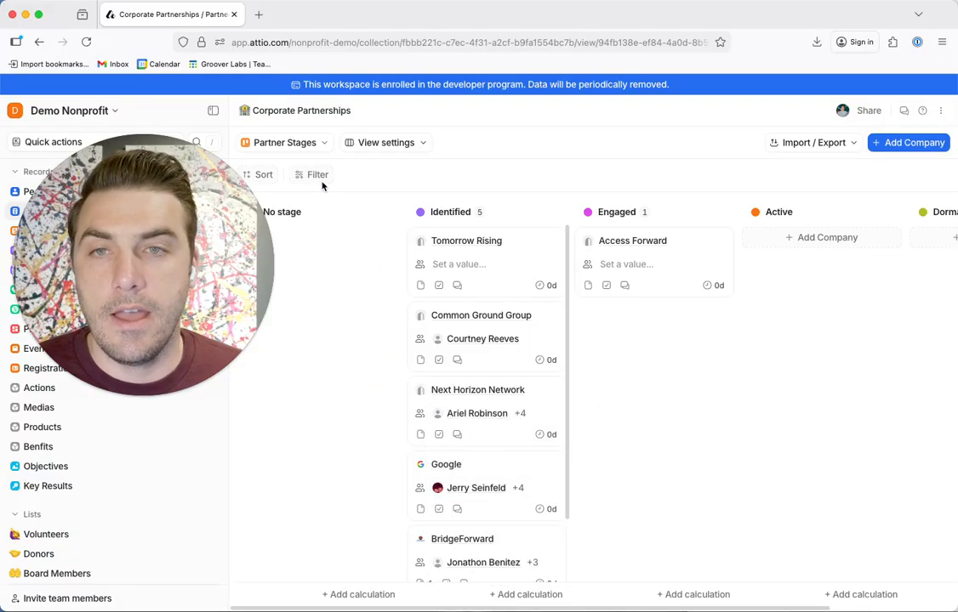
Step: Add the list's Potential Amount attribute as a card row in the Partner Stages view
left_click(406, 143)
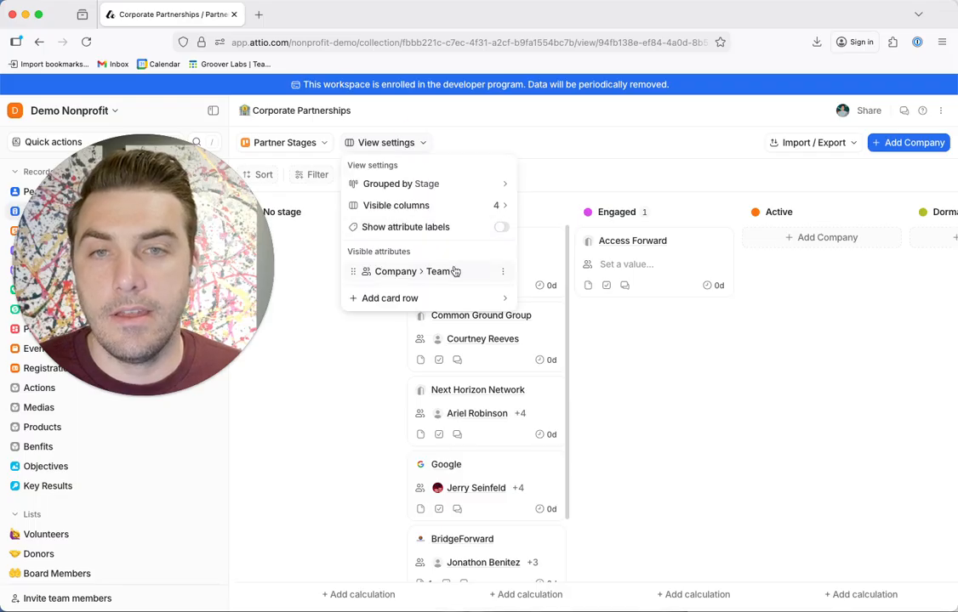
left_click(487, 298)
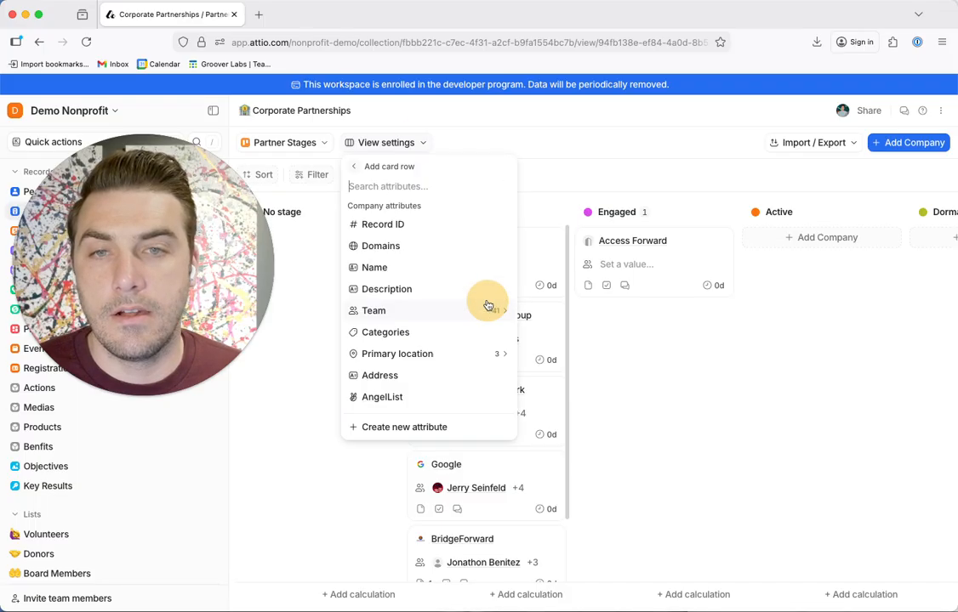
scroll(425, 306, "down", 5)
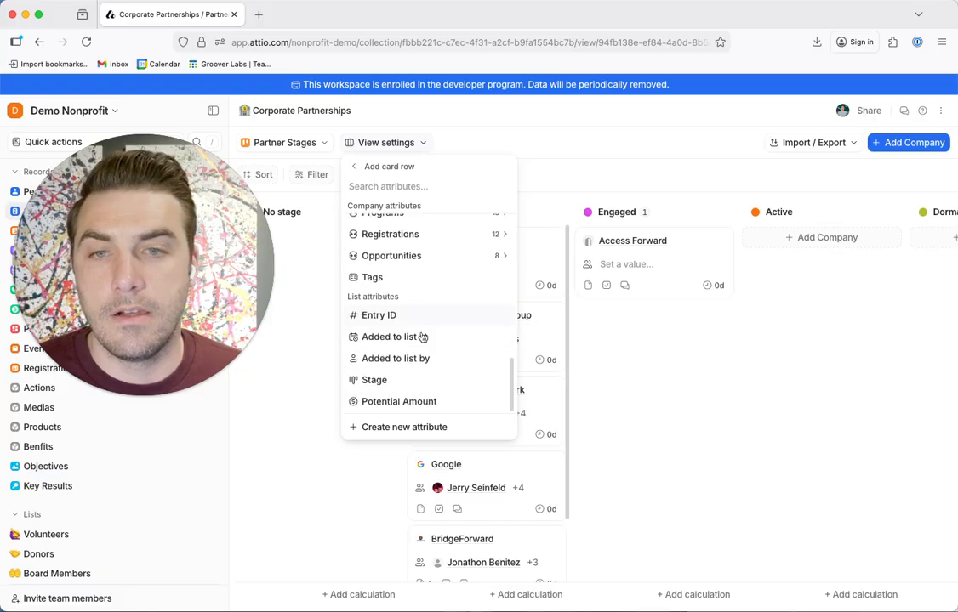
left_click(407, 403)
left_click(599, 417)
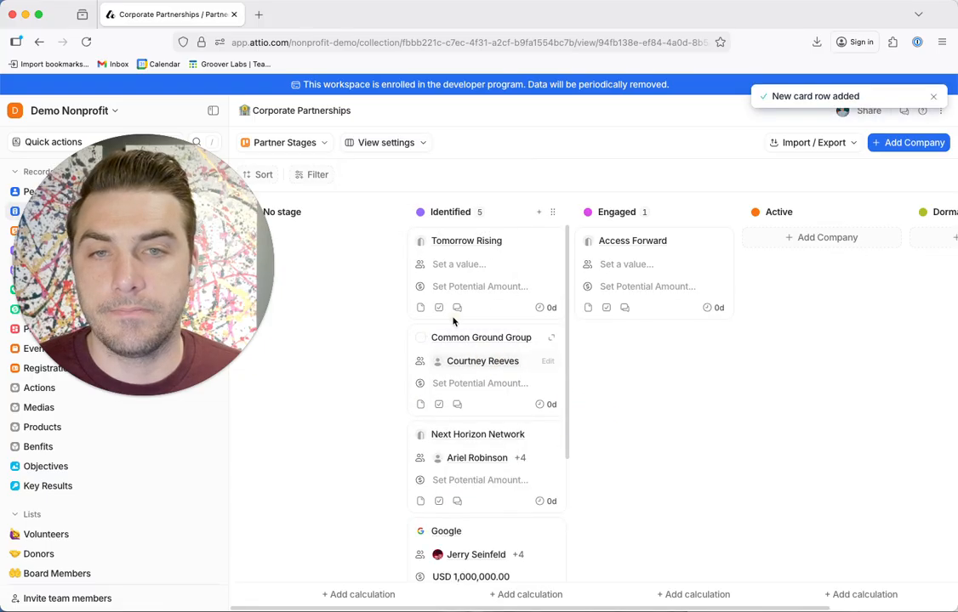
Step: Set the Potential Amount to USD 15,000 on the BridgeForward, Next Horizon Network and Common Ground Group cards
scroll(458, 269, "down", 5)
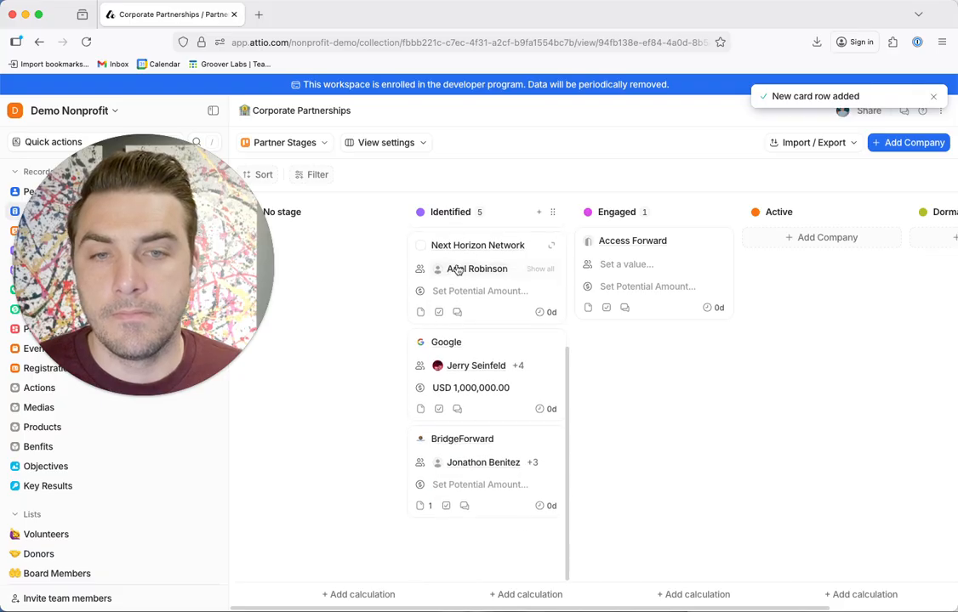
left_click(454, 487)
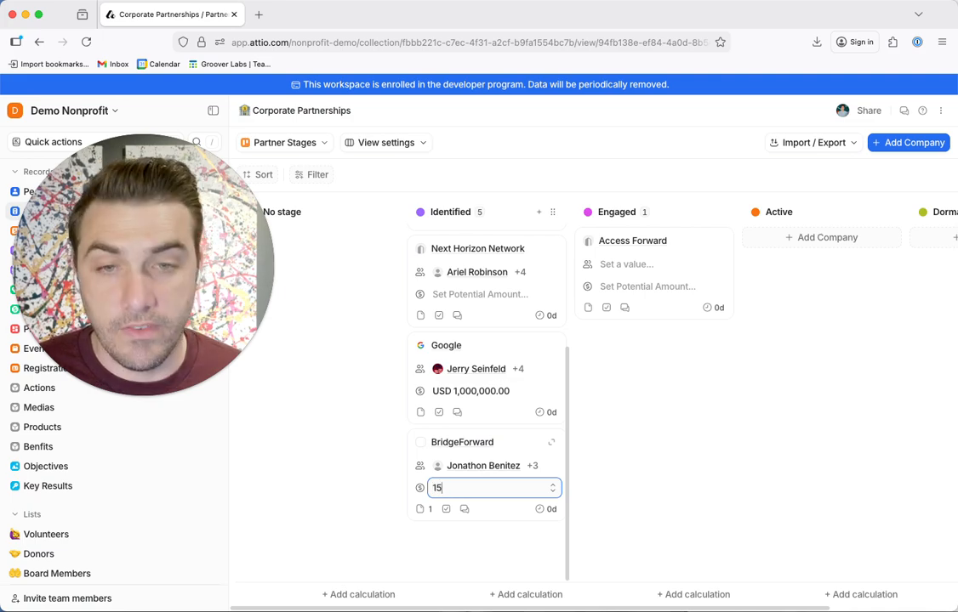
key("Return")
scroll(436, 340, "up", 2)
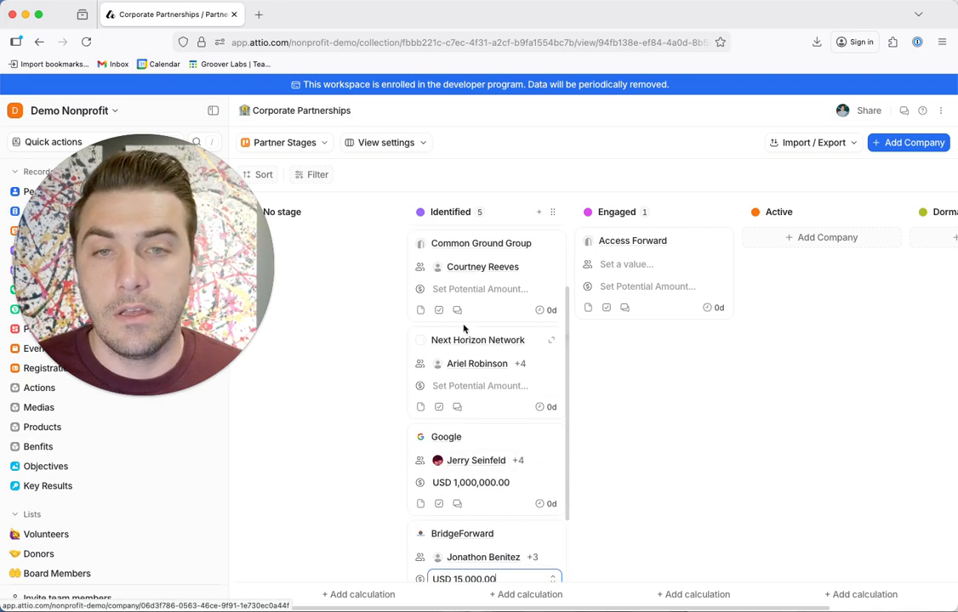
left_click(440, 387)
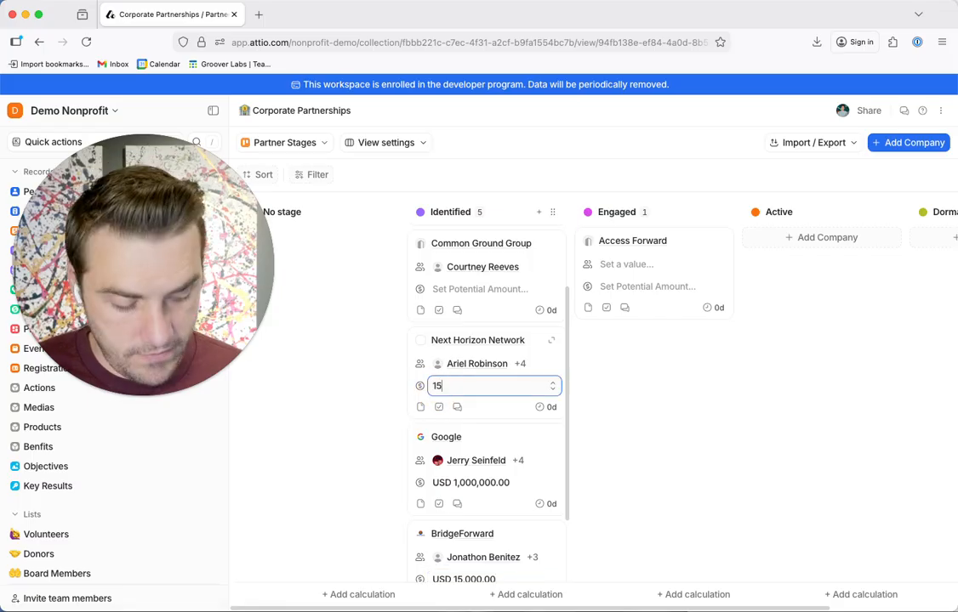
type("15,000")
key("Return")
scroll(451, 374, "up", 3)
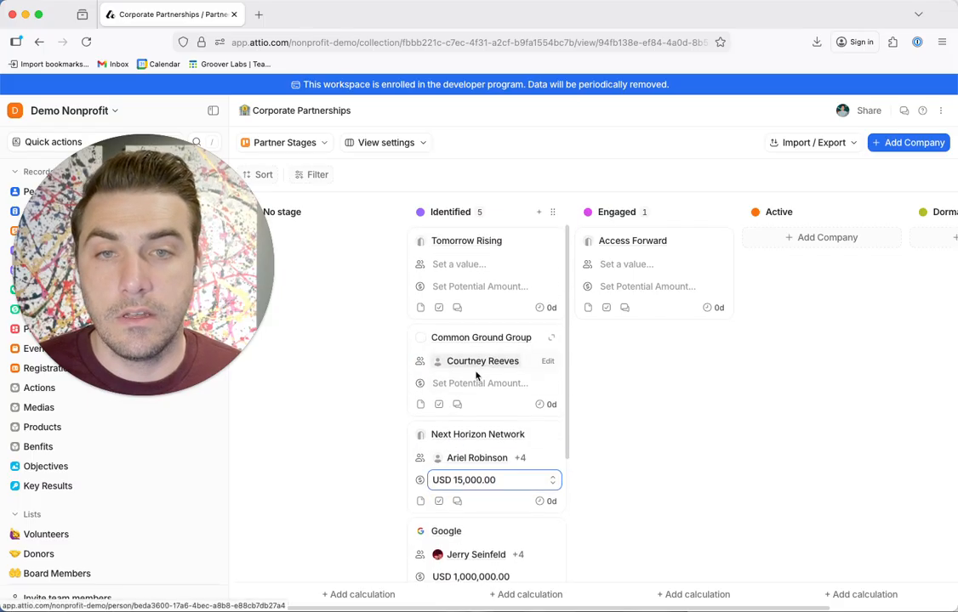
left_click(456, 380)
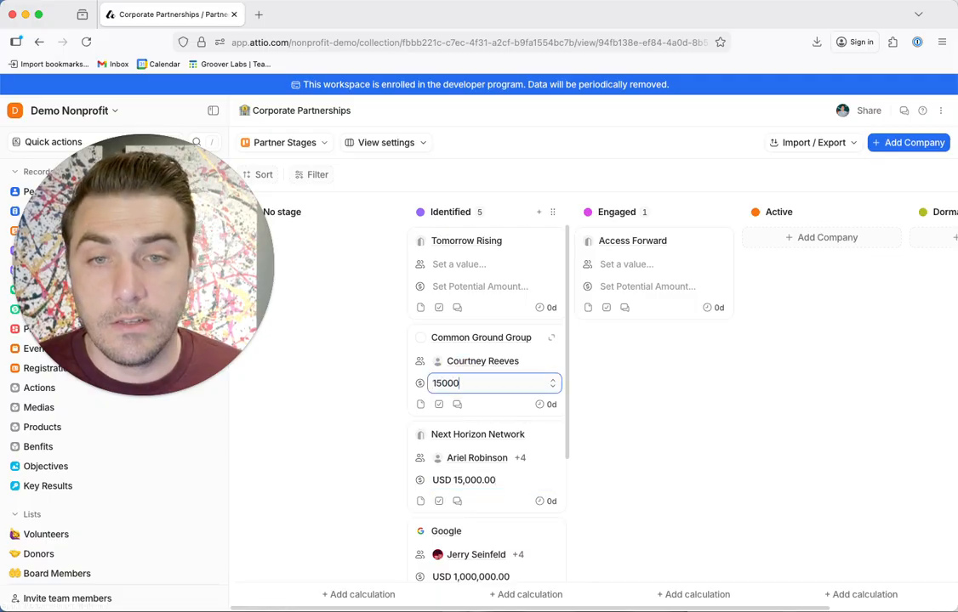
type("15000")
key("Return")
left_click(461, 264)
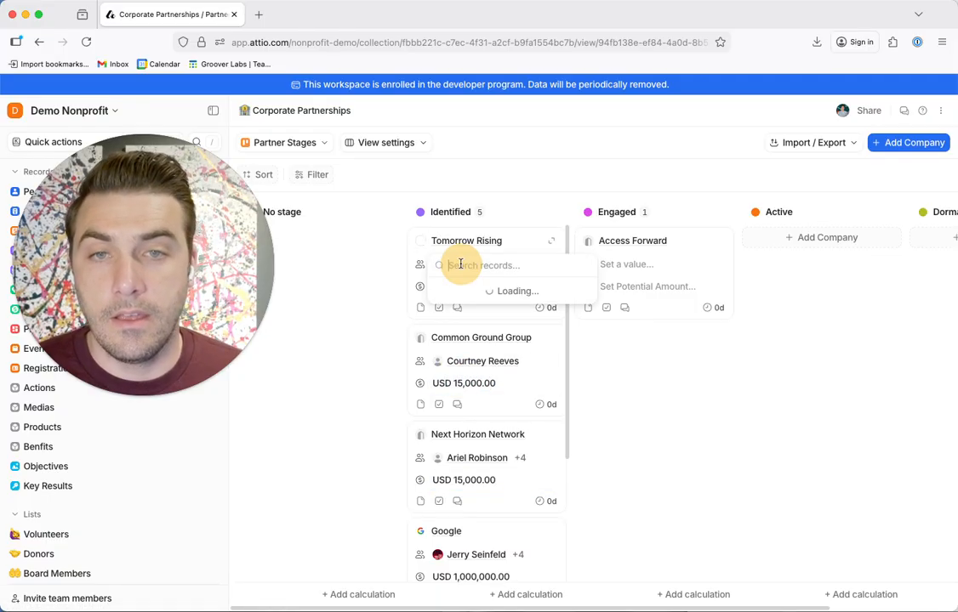
type("15,0")
type("000")
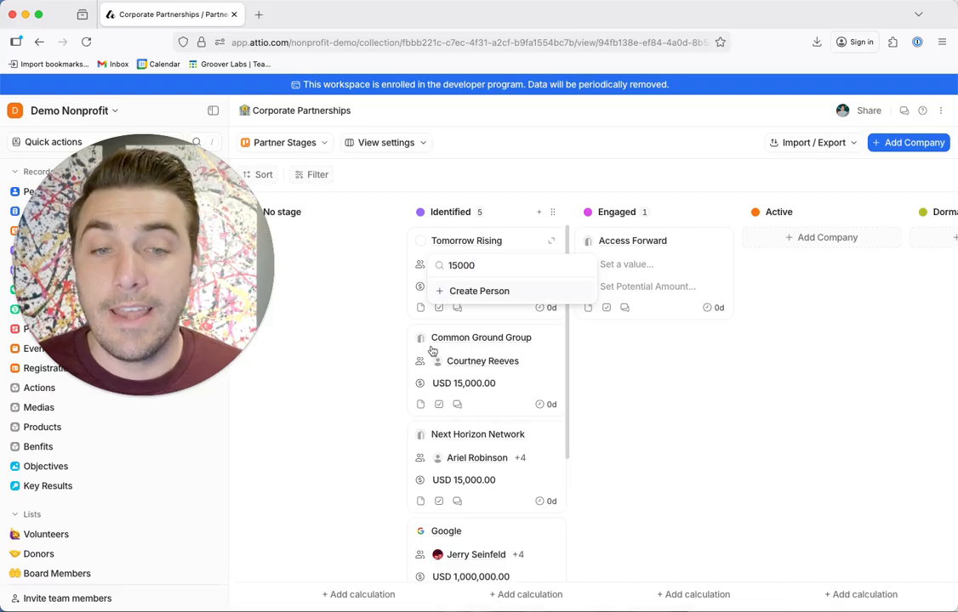
key("Escape")
left_click(473, 265)
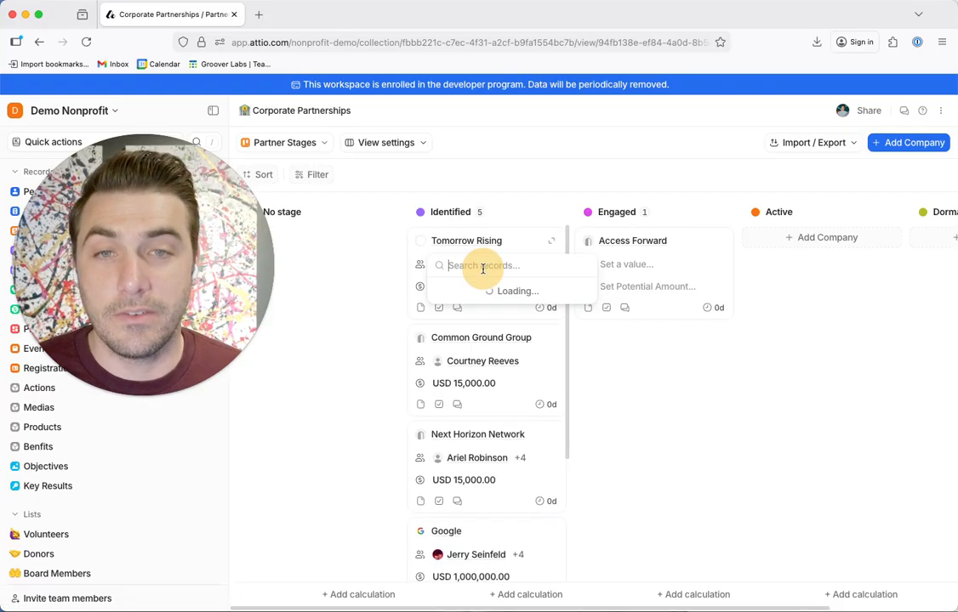
type("15000")
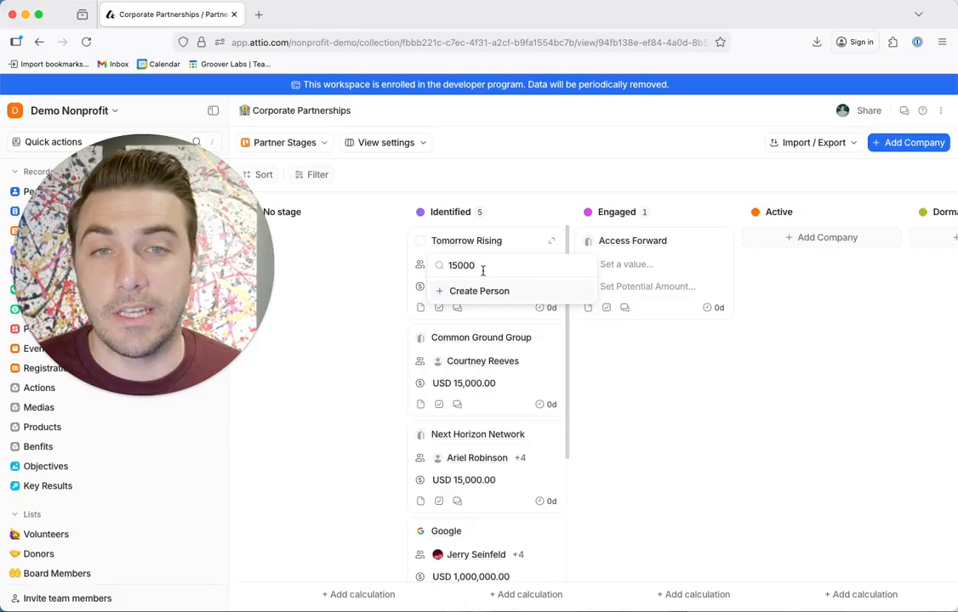
left_click(455, 290)
Step: Set the Potential Amount to USD 15,000 on the Tomorrow Rising card
left_click(452, 287)
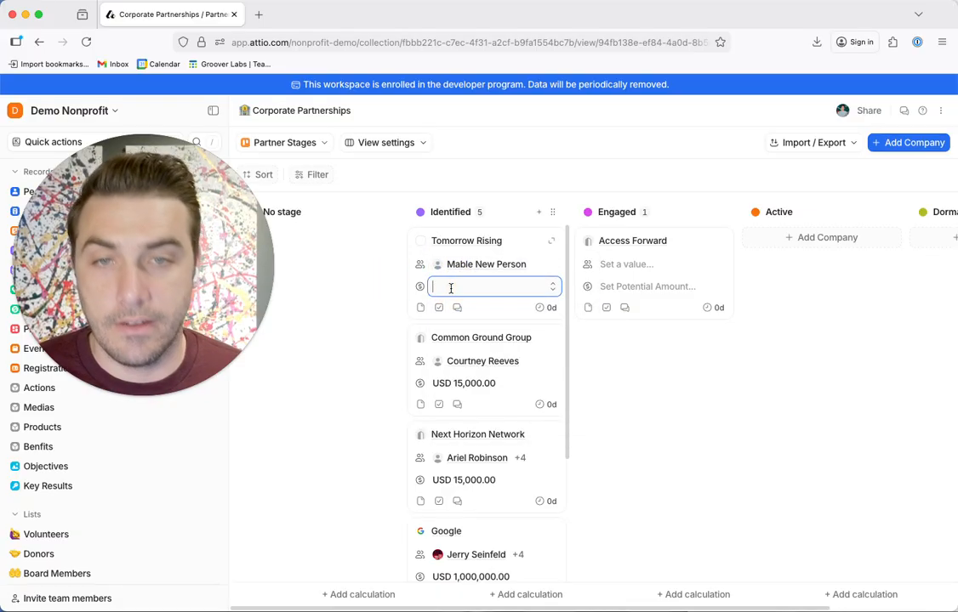
key("Return")
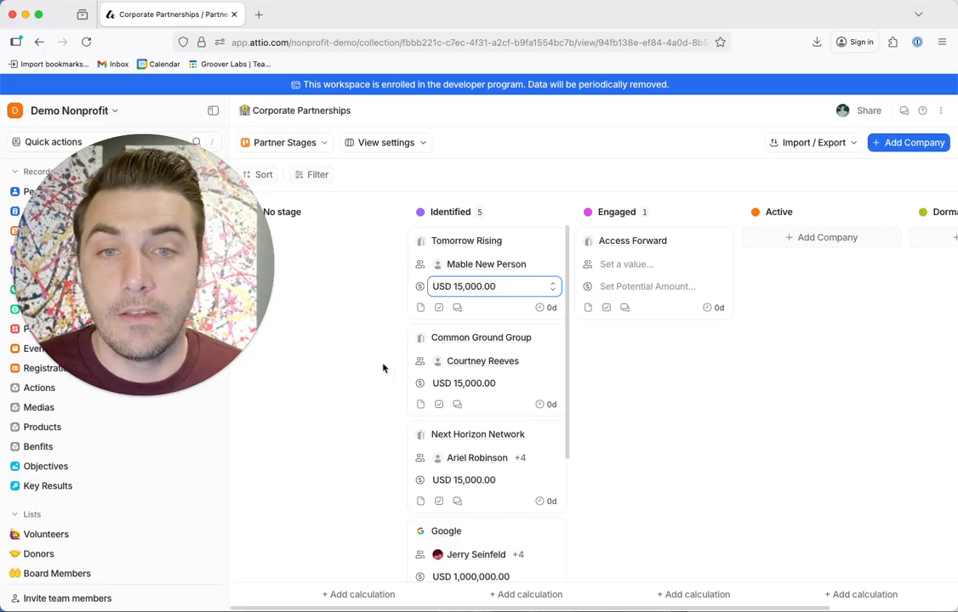
Step: Add a Sum calculation of Potential Amount to the stage columns of the Kanban view
scroll(455, 511, "down", 5)
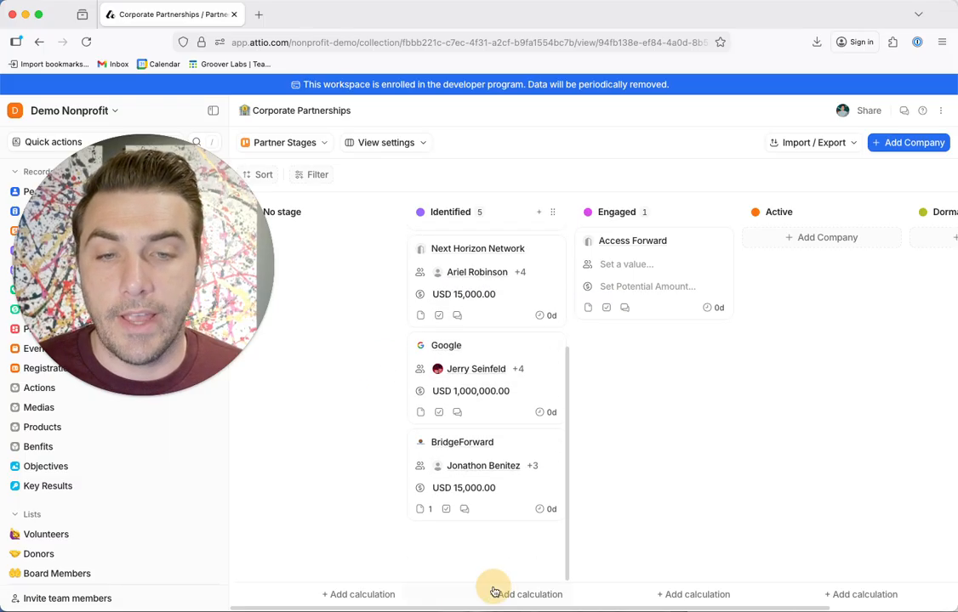
left_click(493, 593)
left_click(455, 505)
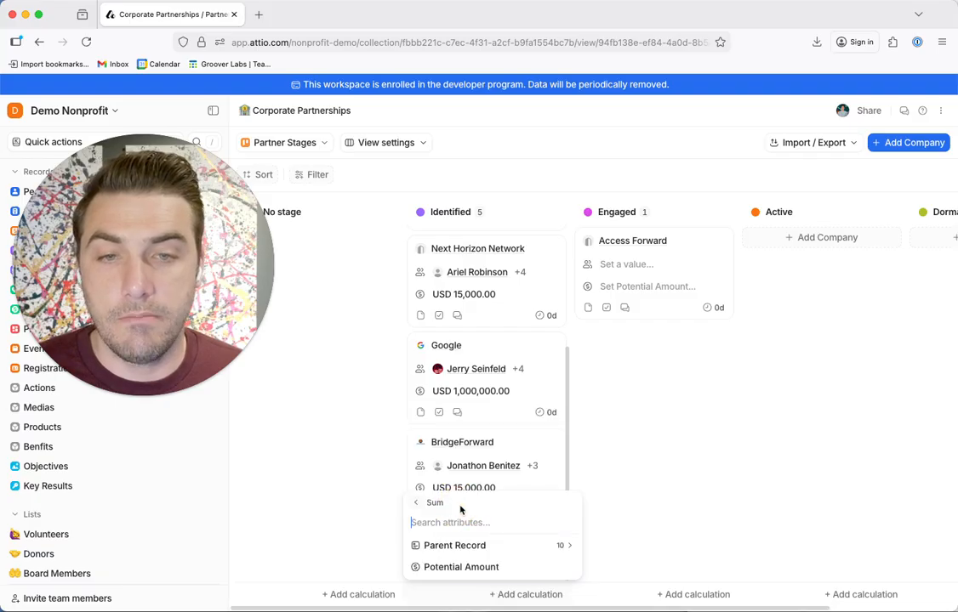
left_click(450, 547)
left_click(453, 566)
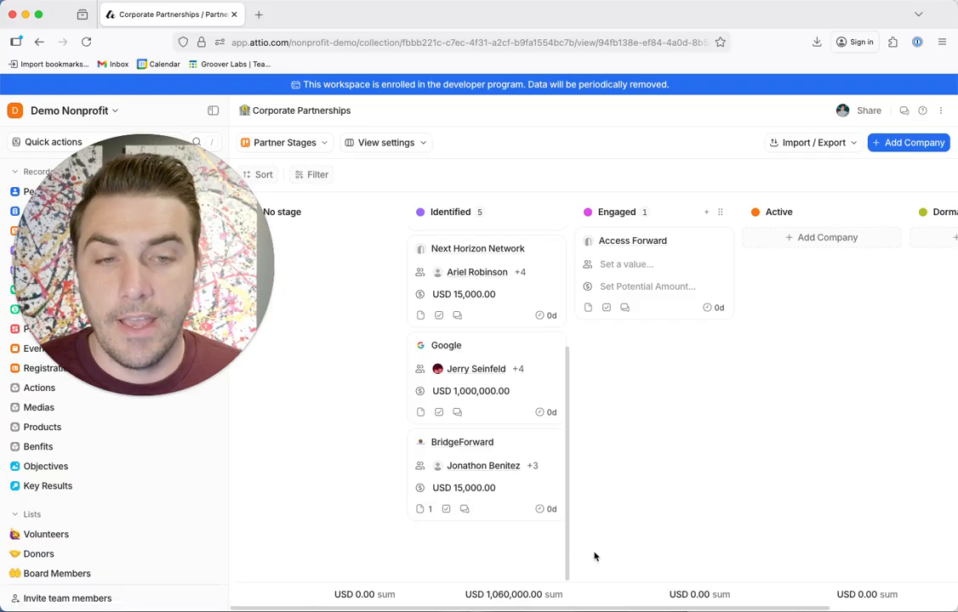
Step: Link the first suggested person as a team member on the Access Forward card and set its Potential Amount to USD 25,000
scroll(554, 397, "up", 5)
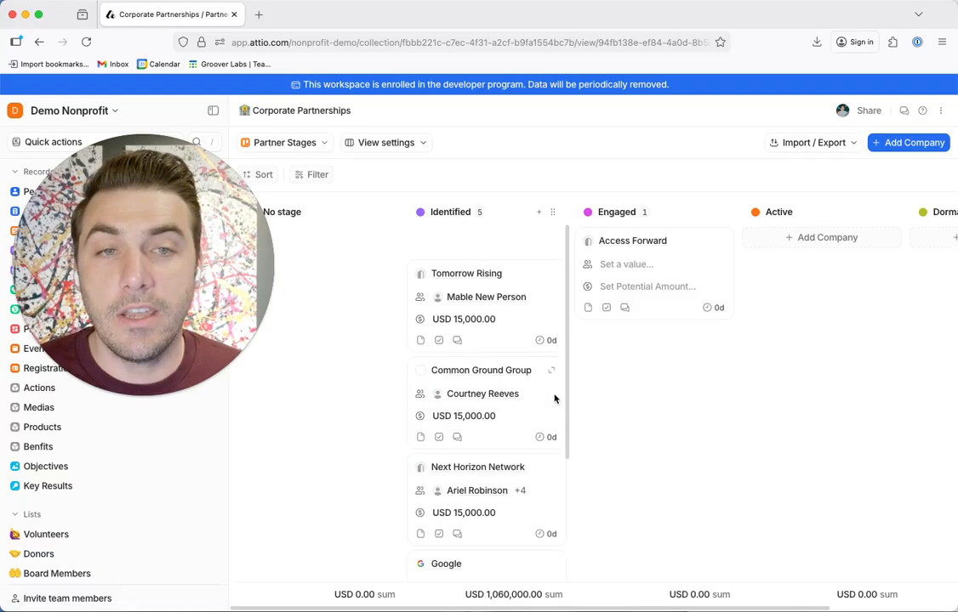
left_click(616, 264)
type("25")
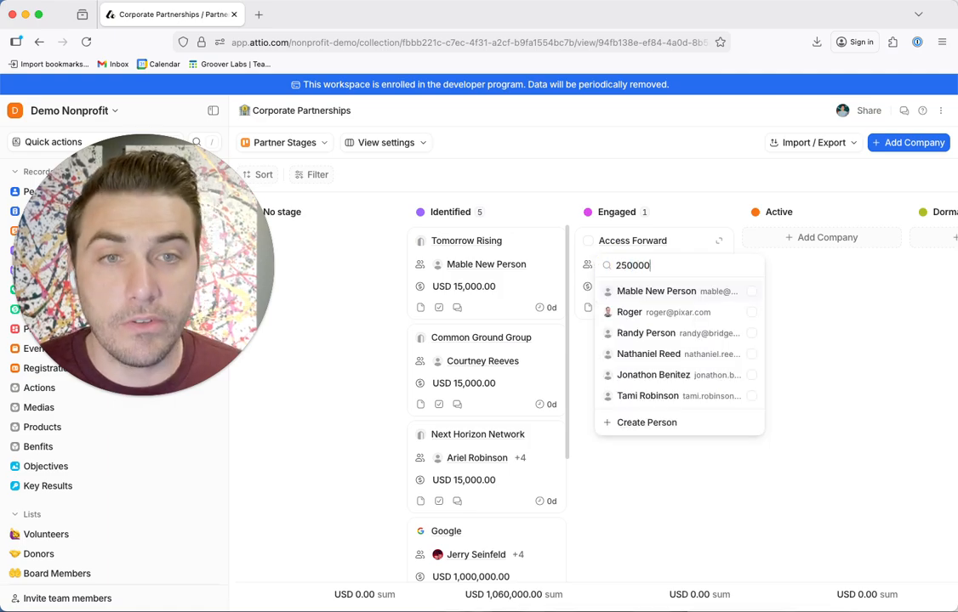
type("0000")
key("Return")
left_click(648, 494)
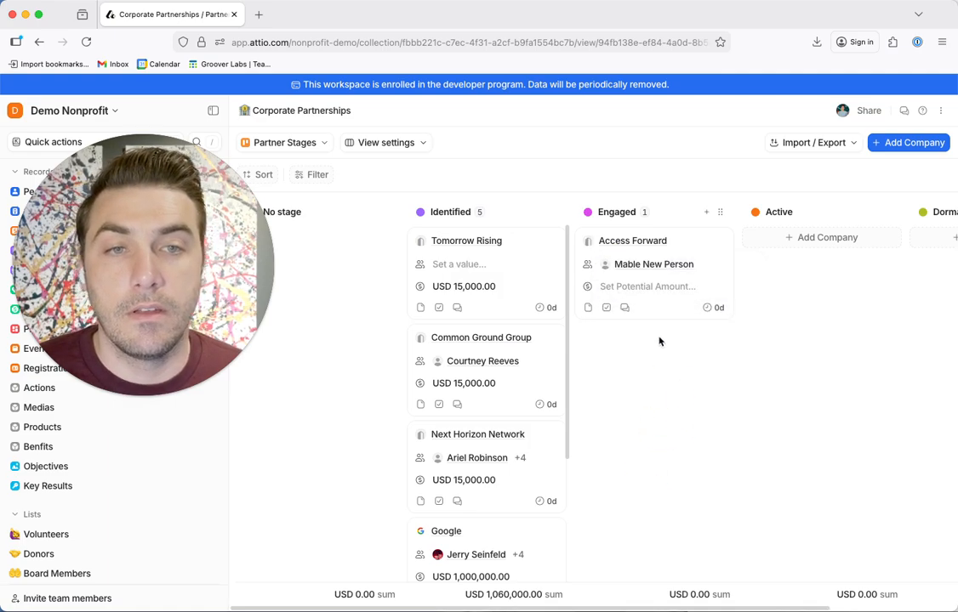
left_click(620, 286)
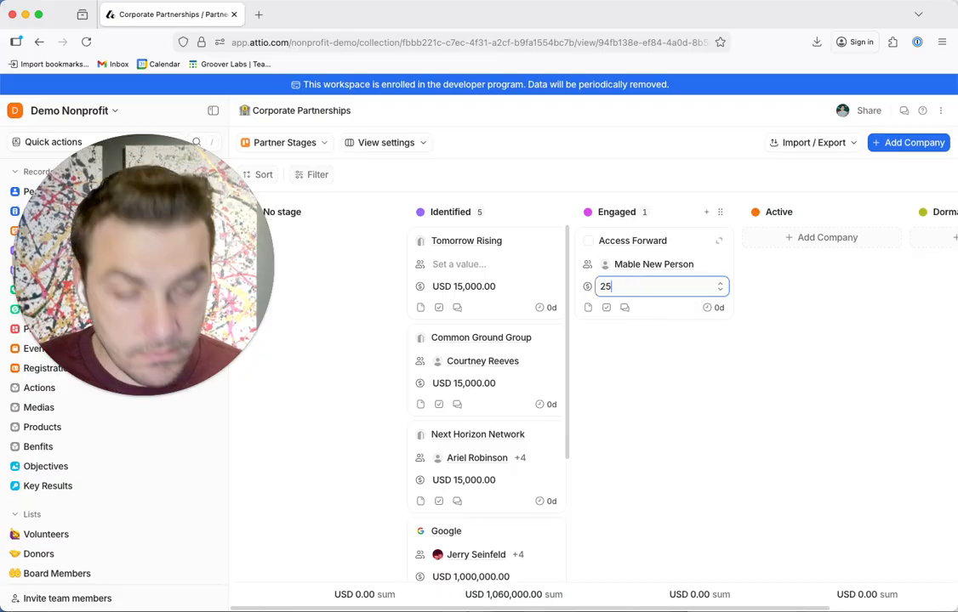
key("Return")
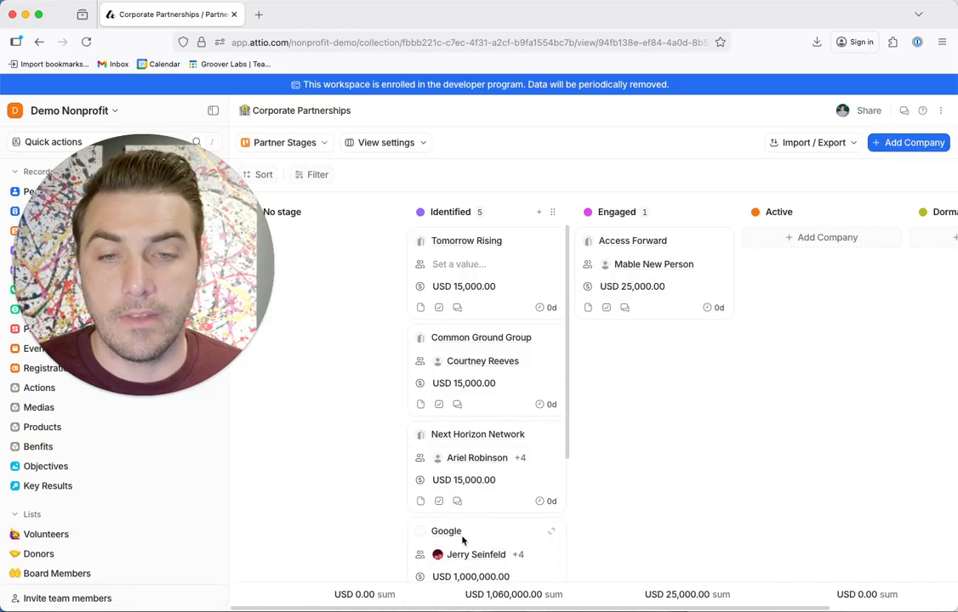
Step: Move the Google card from Identified to Engaged, and on to the Active stage
left_click(624, 489)
left_click_drag(624, 489, 671, 417)
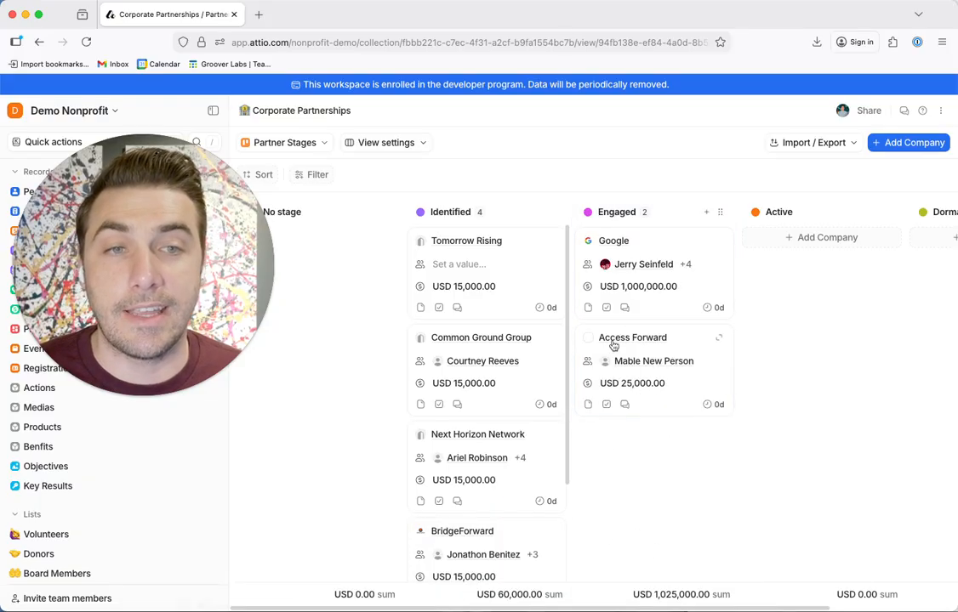
left_click_drag(645, 246, 827, 253)
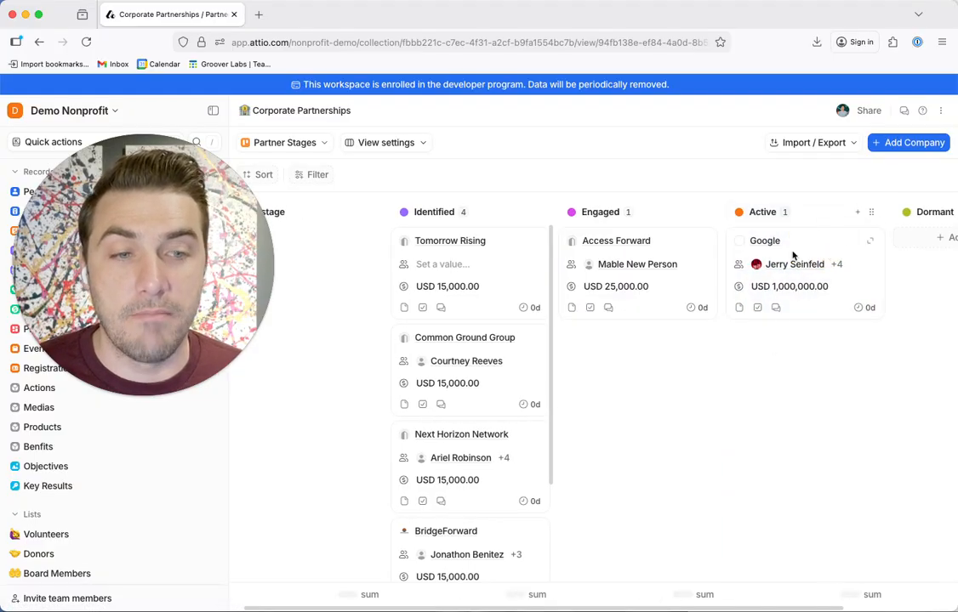
Step: Open the person linked on the Access Forward card and follow their Company relationship to the Access Forward record
mouse_move(482, 339)
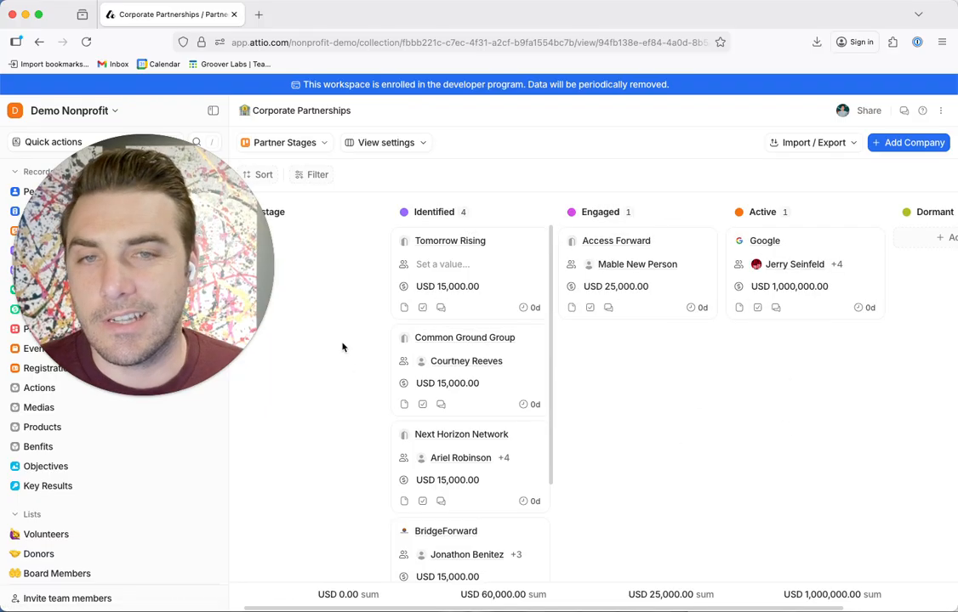
scroll(342, 347, "right", 5)
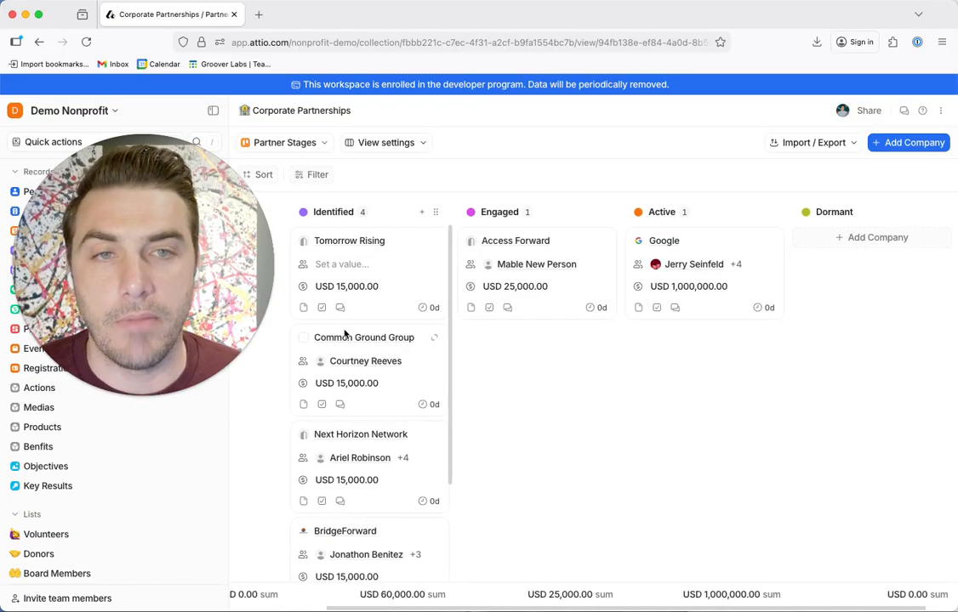
scroll(127, 476, "down", 1)
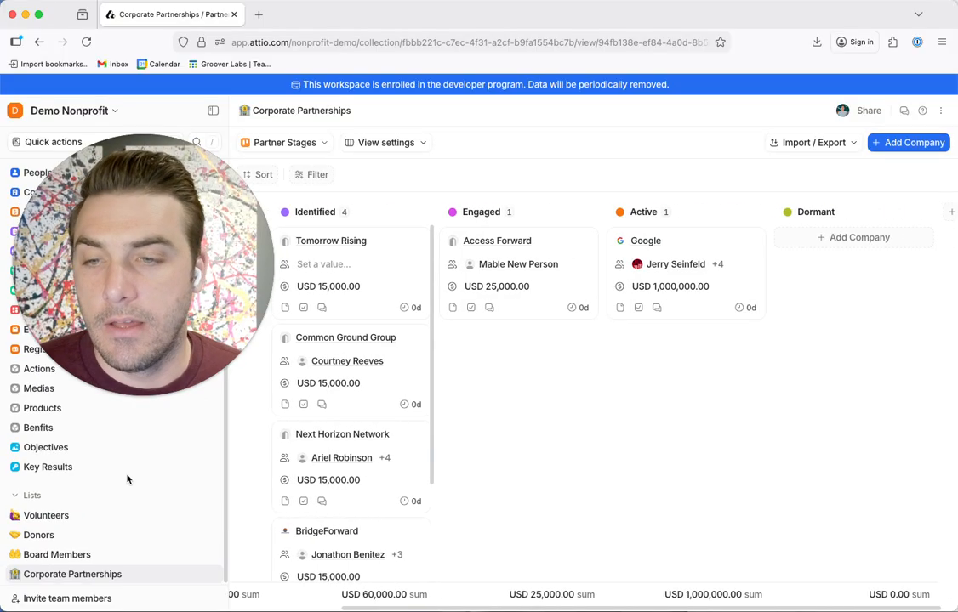
left_click(518, 271)
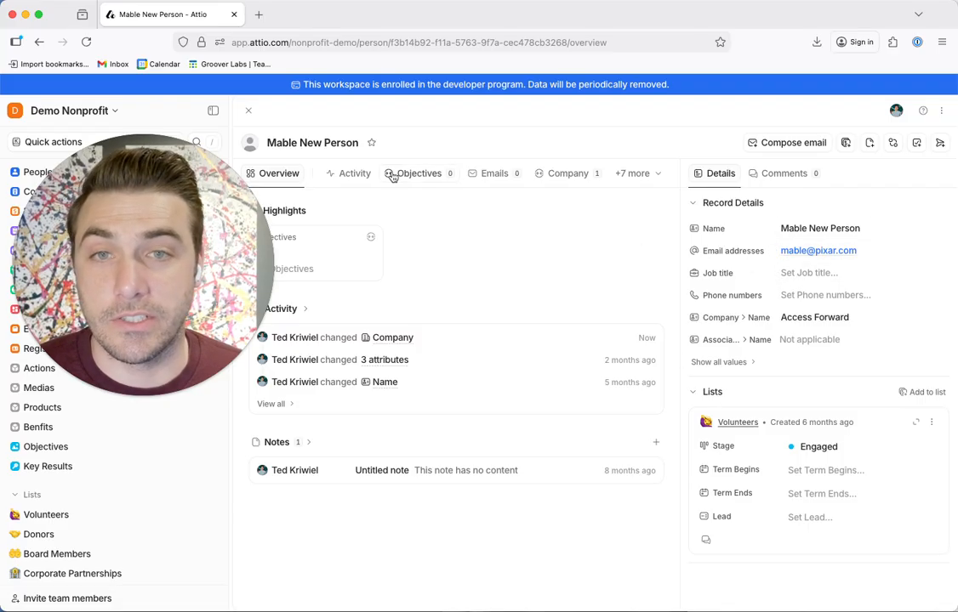
left_click(582, 179)
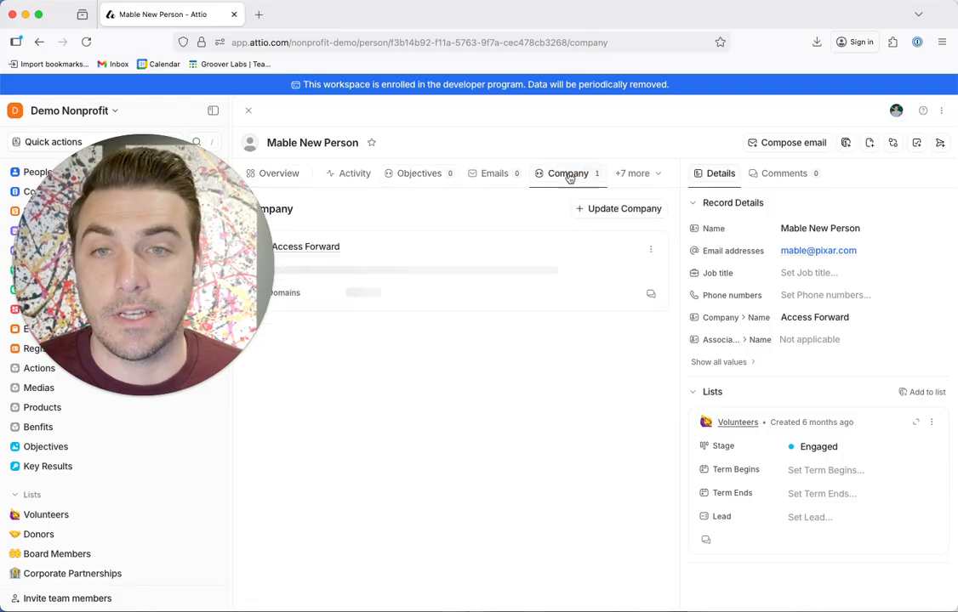
left_click(324, 250)
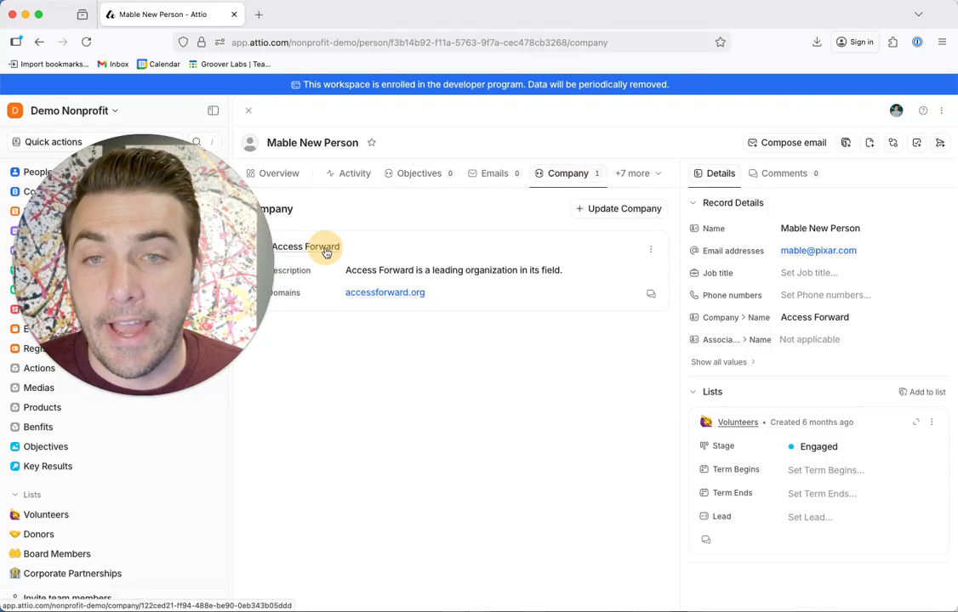